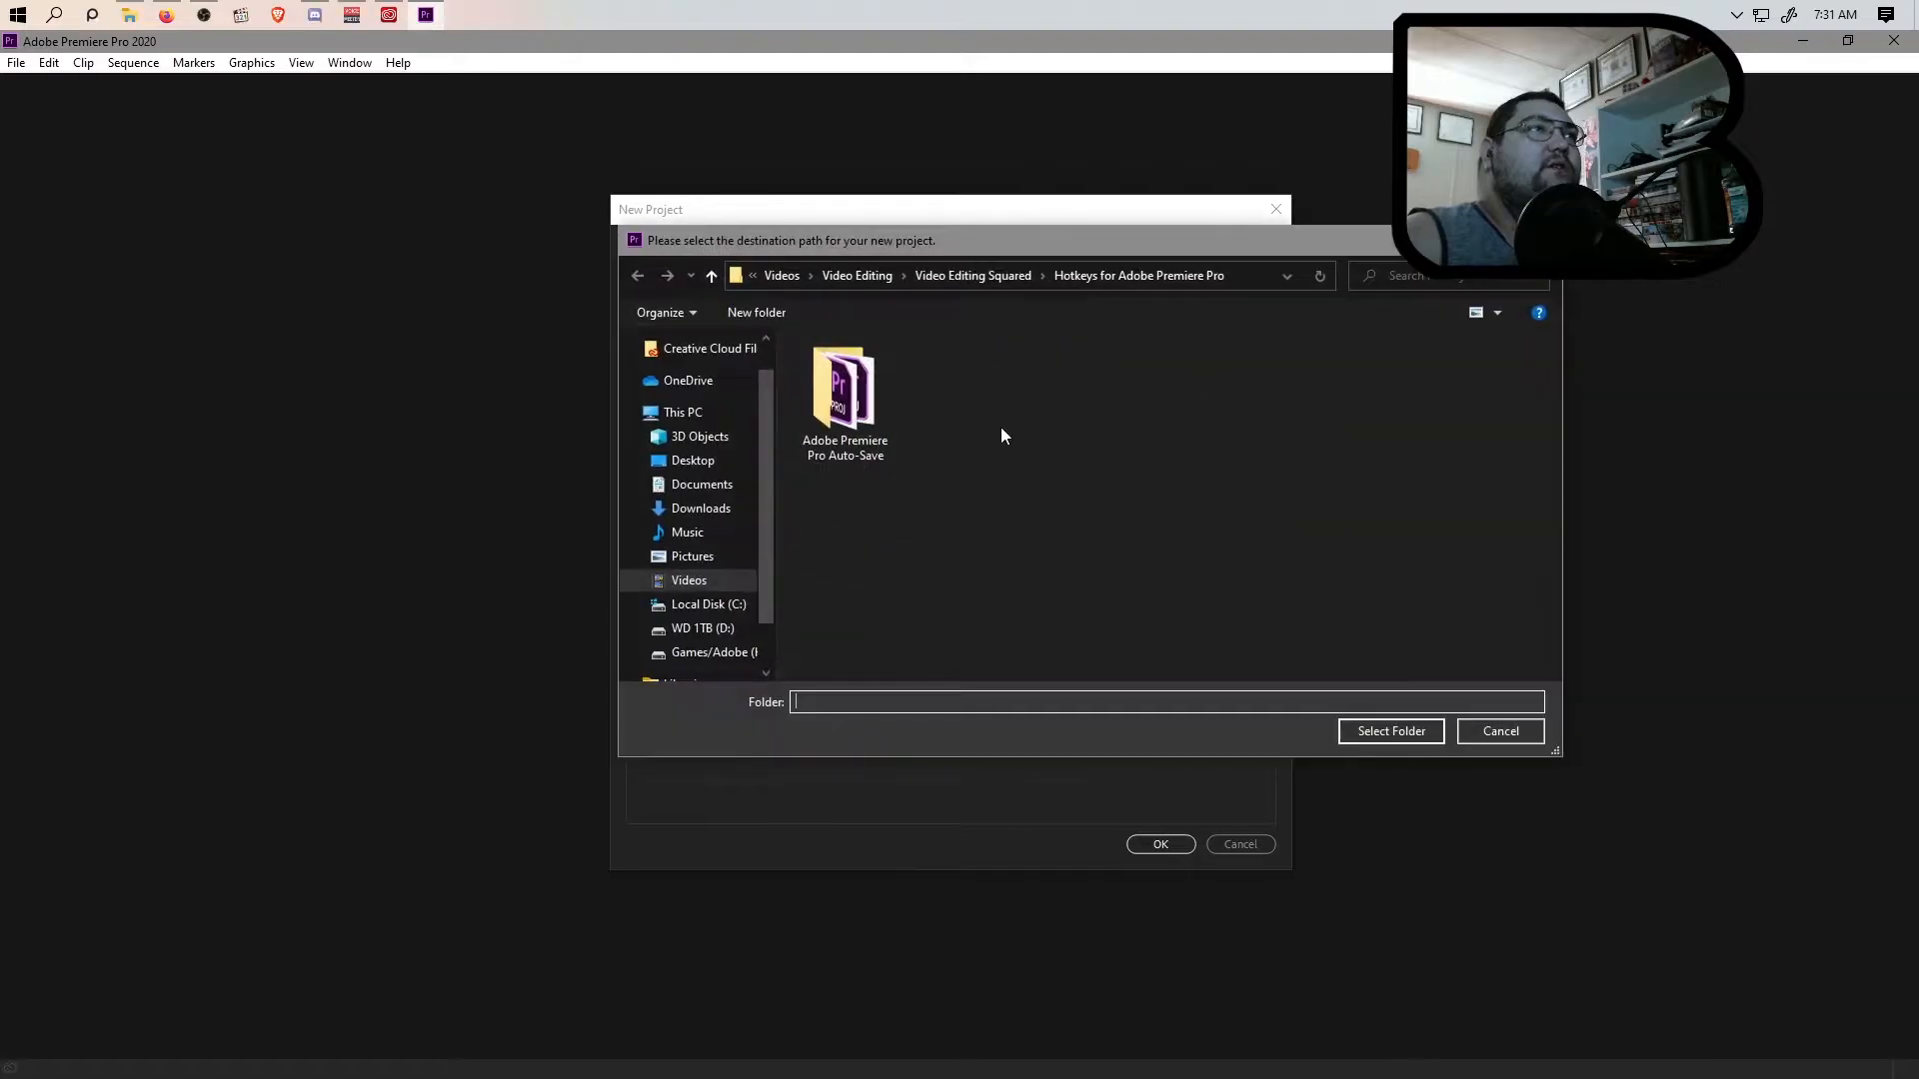
Step: Create a folder named "Video Editing Star Trek ToS S02 Creative Thumbnail" inside Video Editing Squared and choose it as the project location
left_click(872, 274)
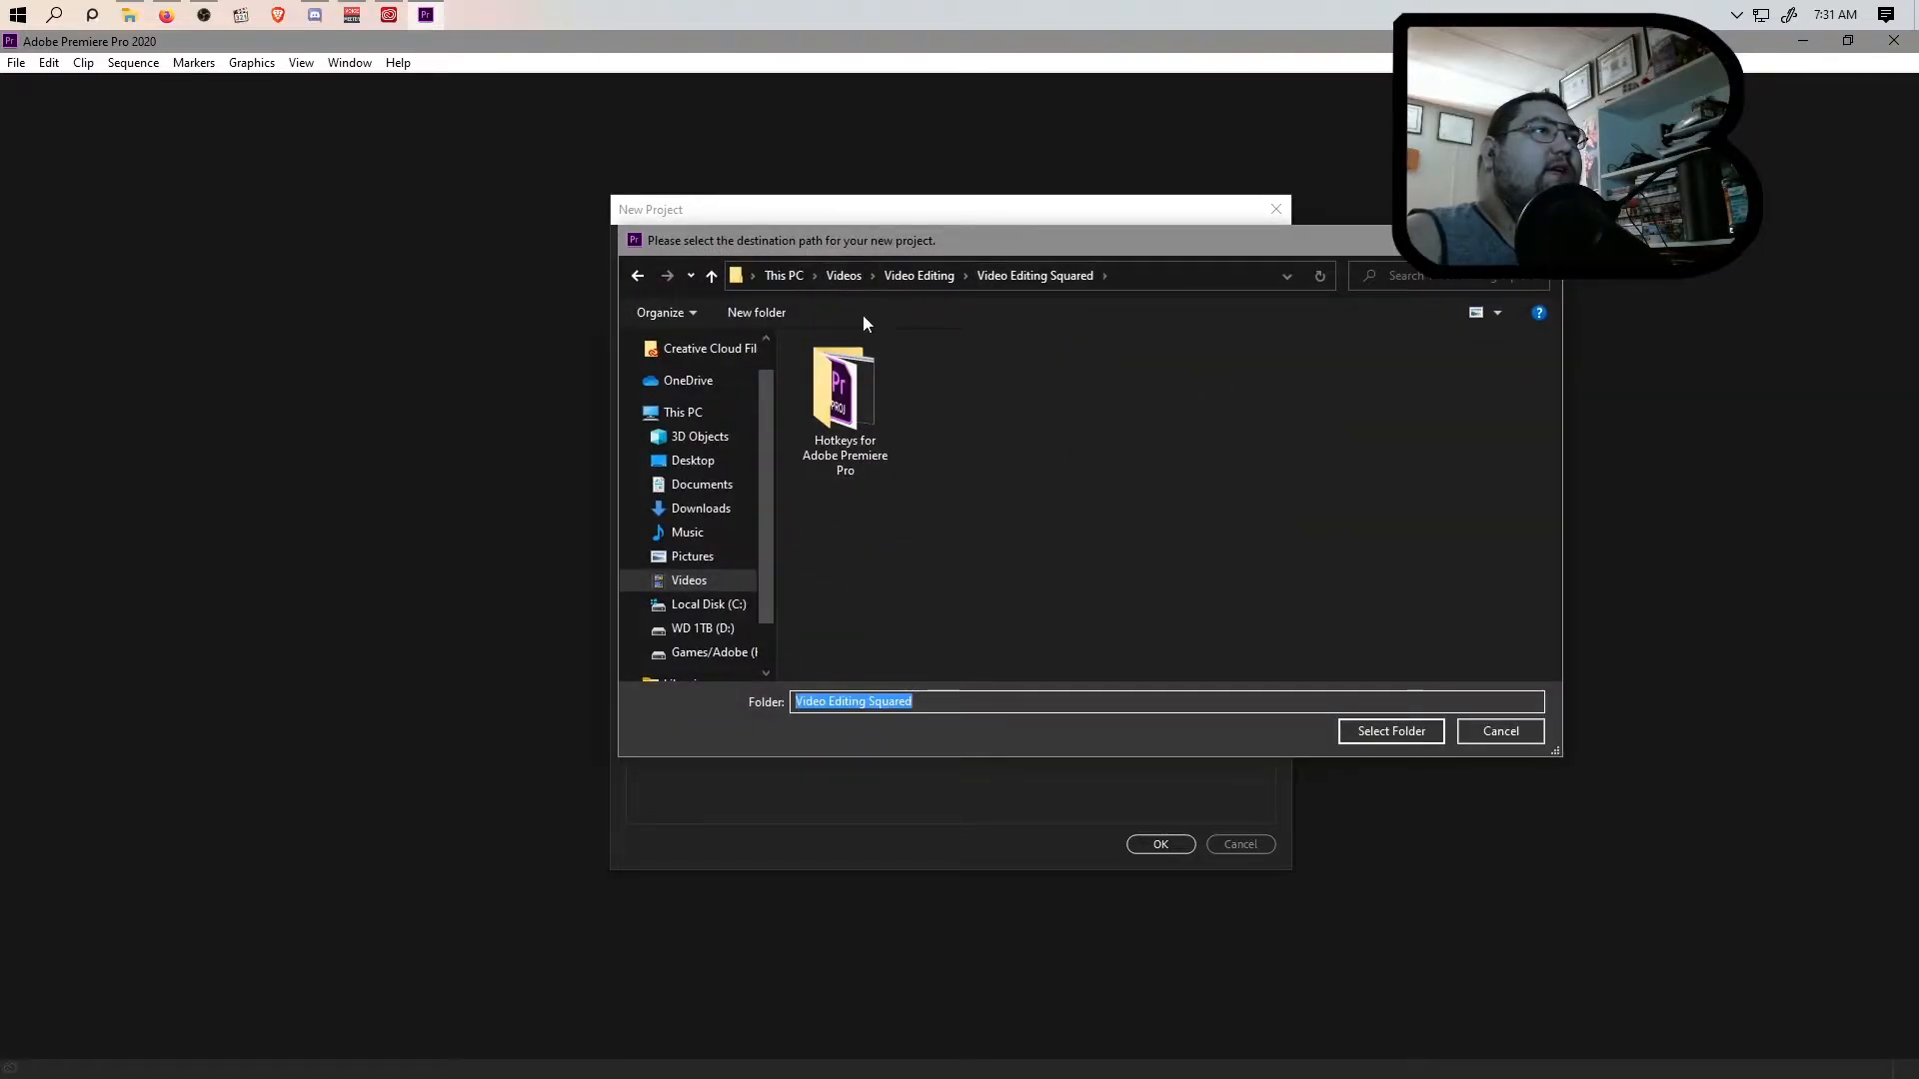
left_click(756, 312)
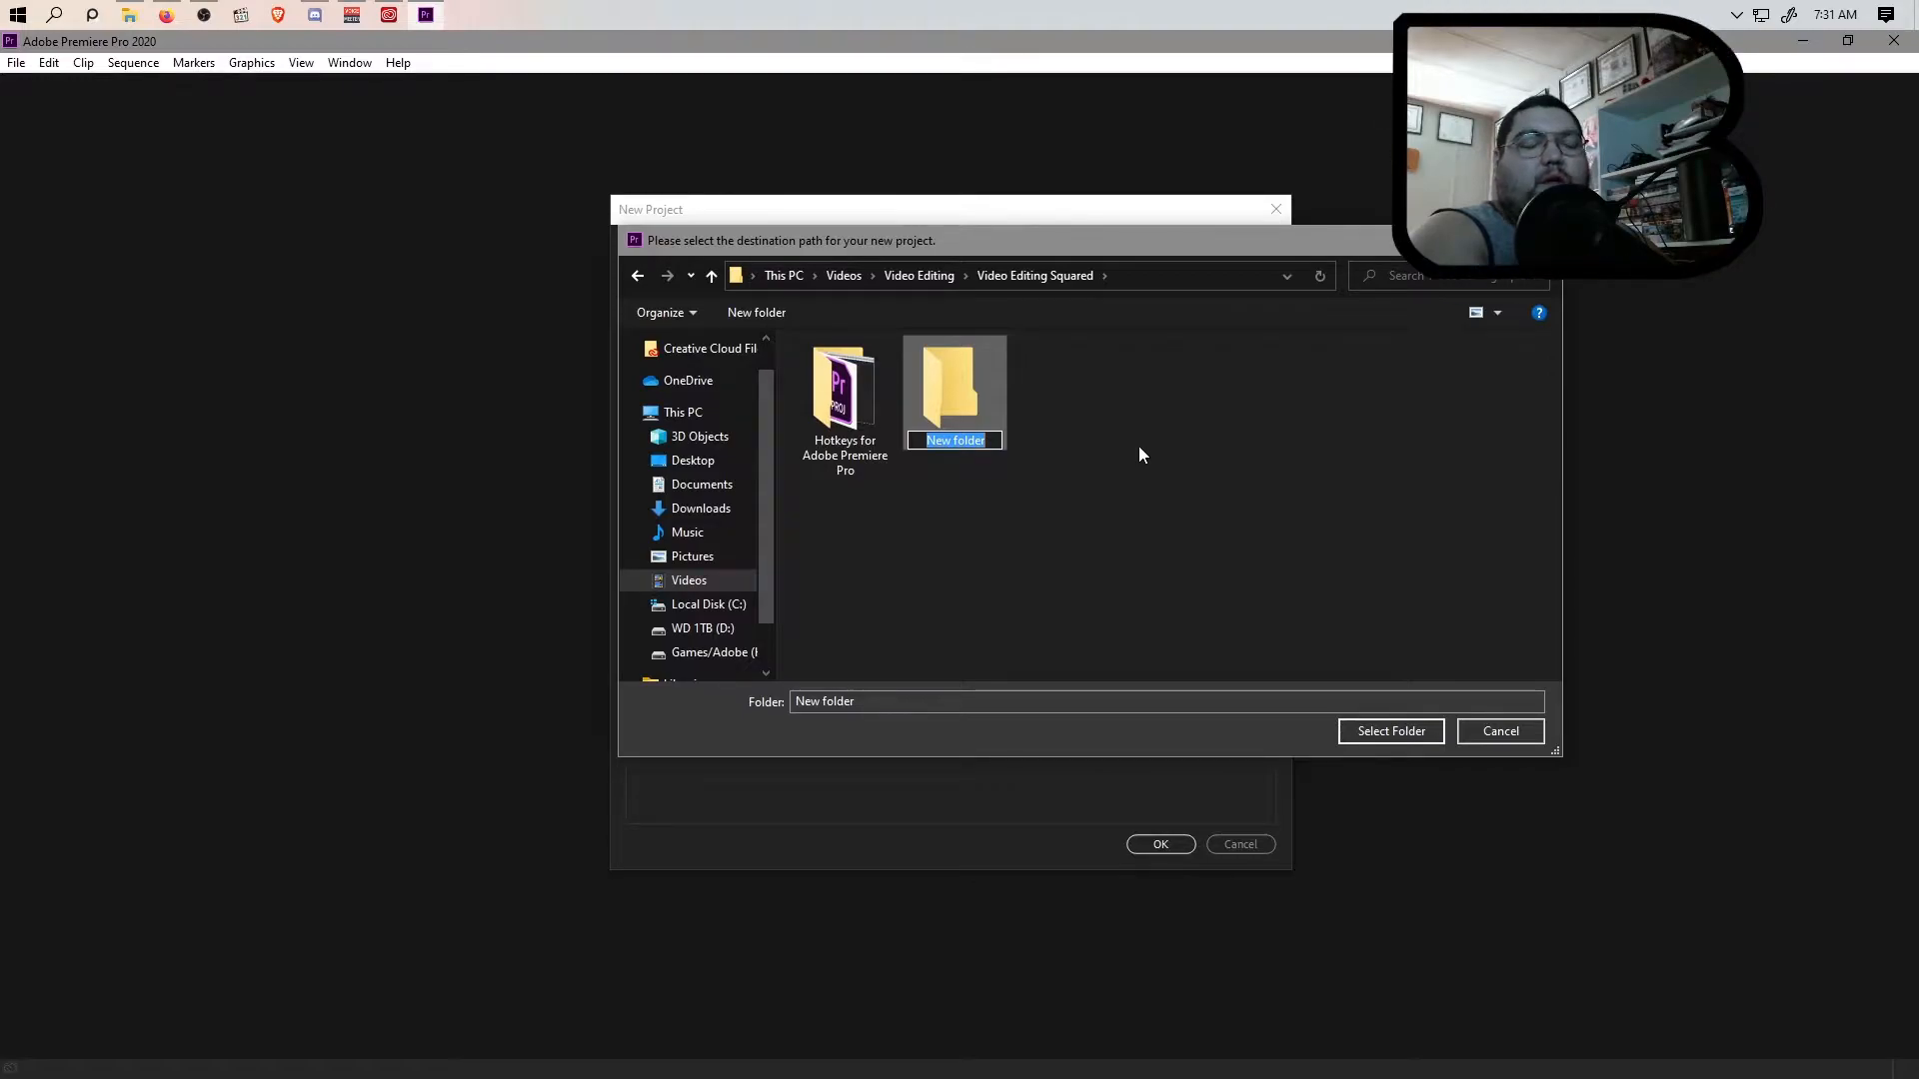
type("Video Editing")
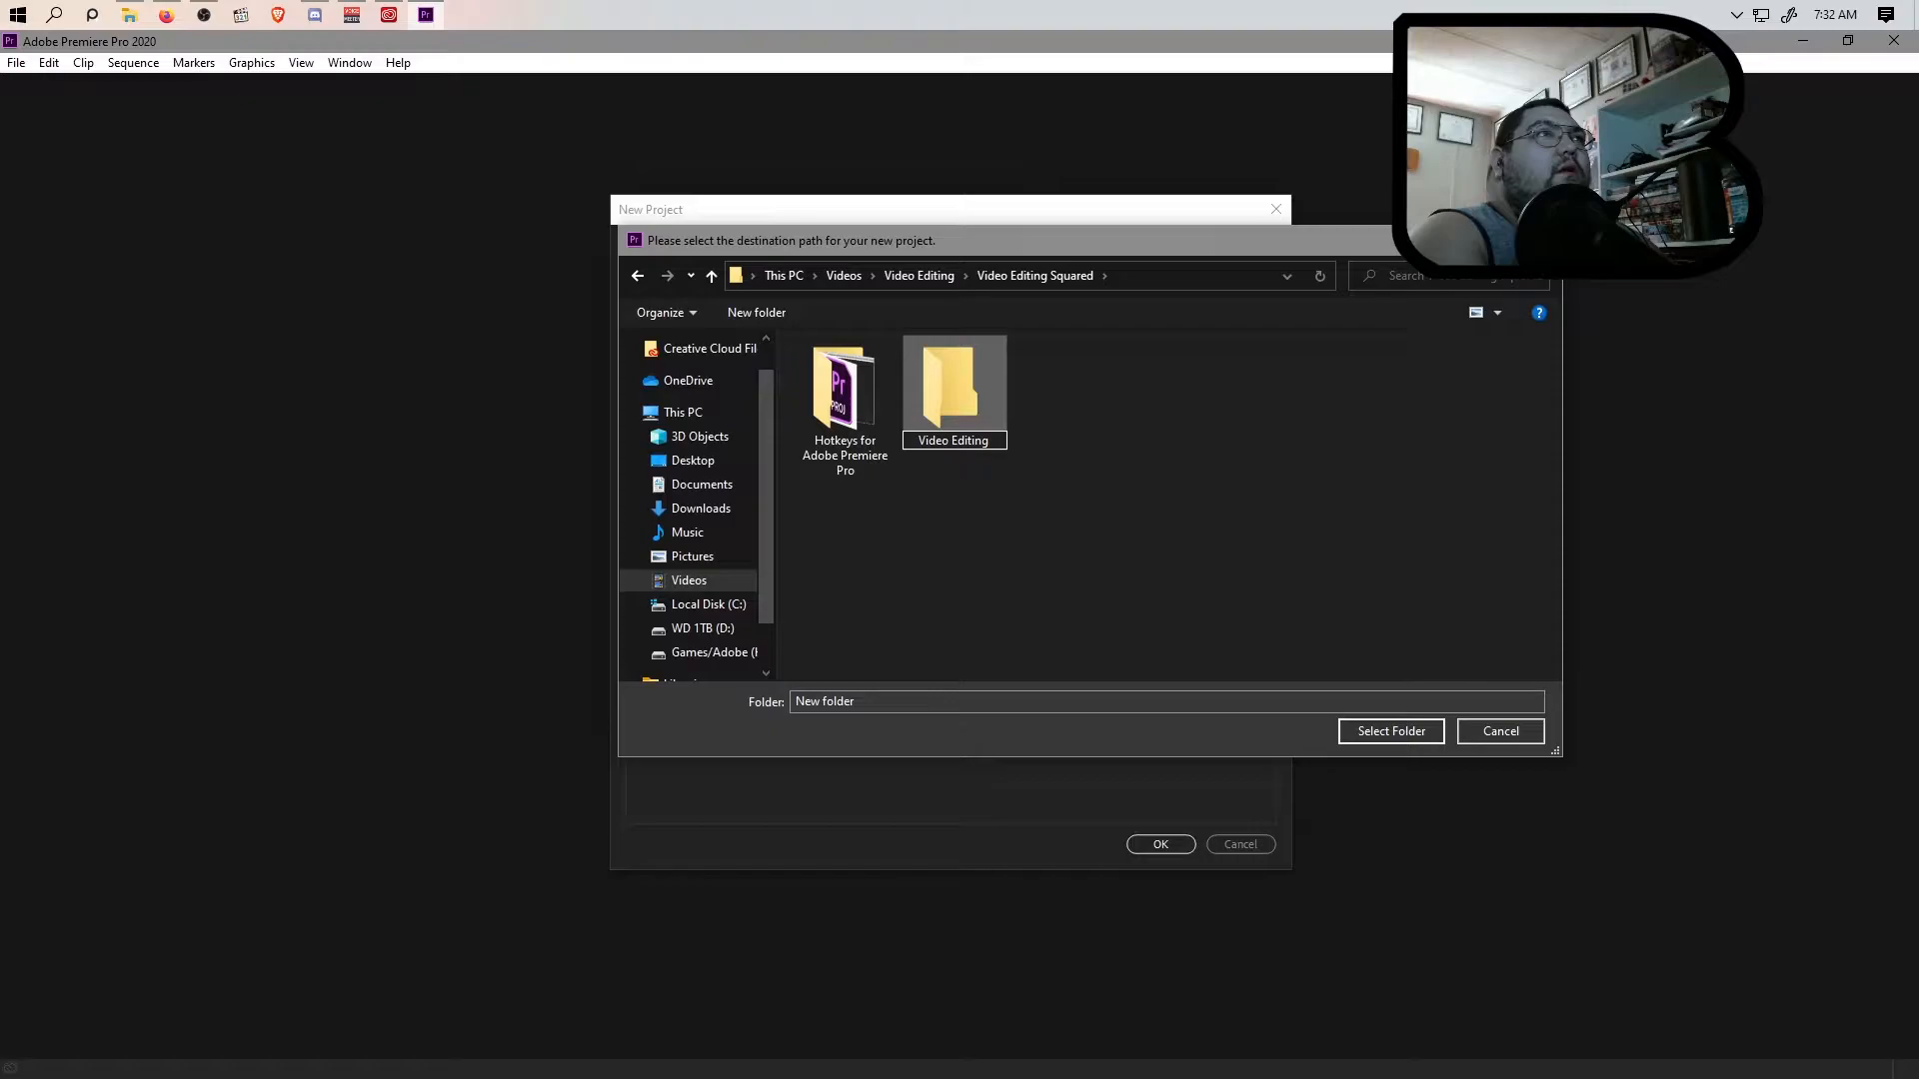
type(" Star Trek S")
key("BackSpace")
type("ToS S02")
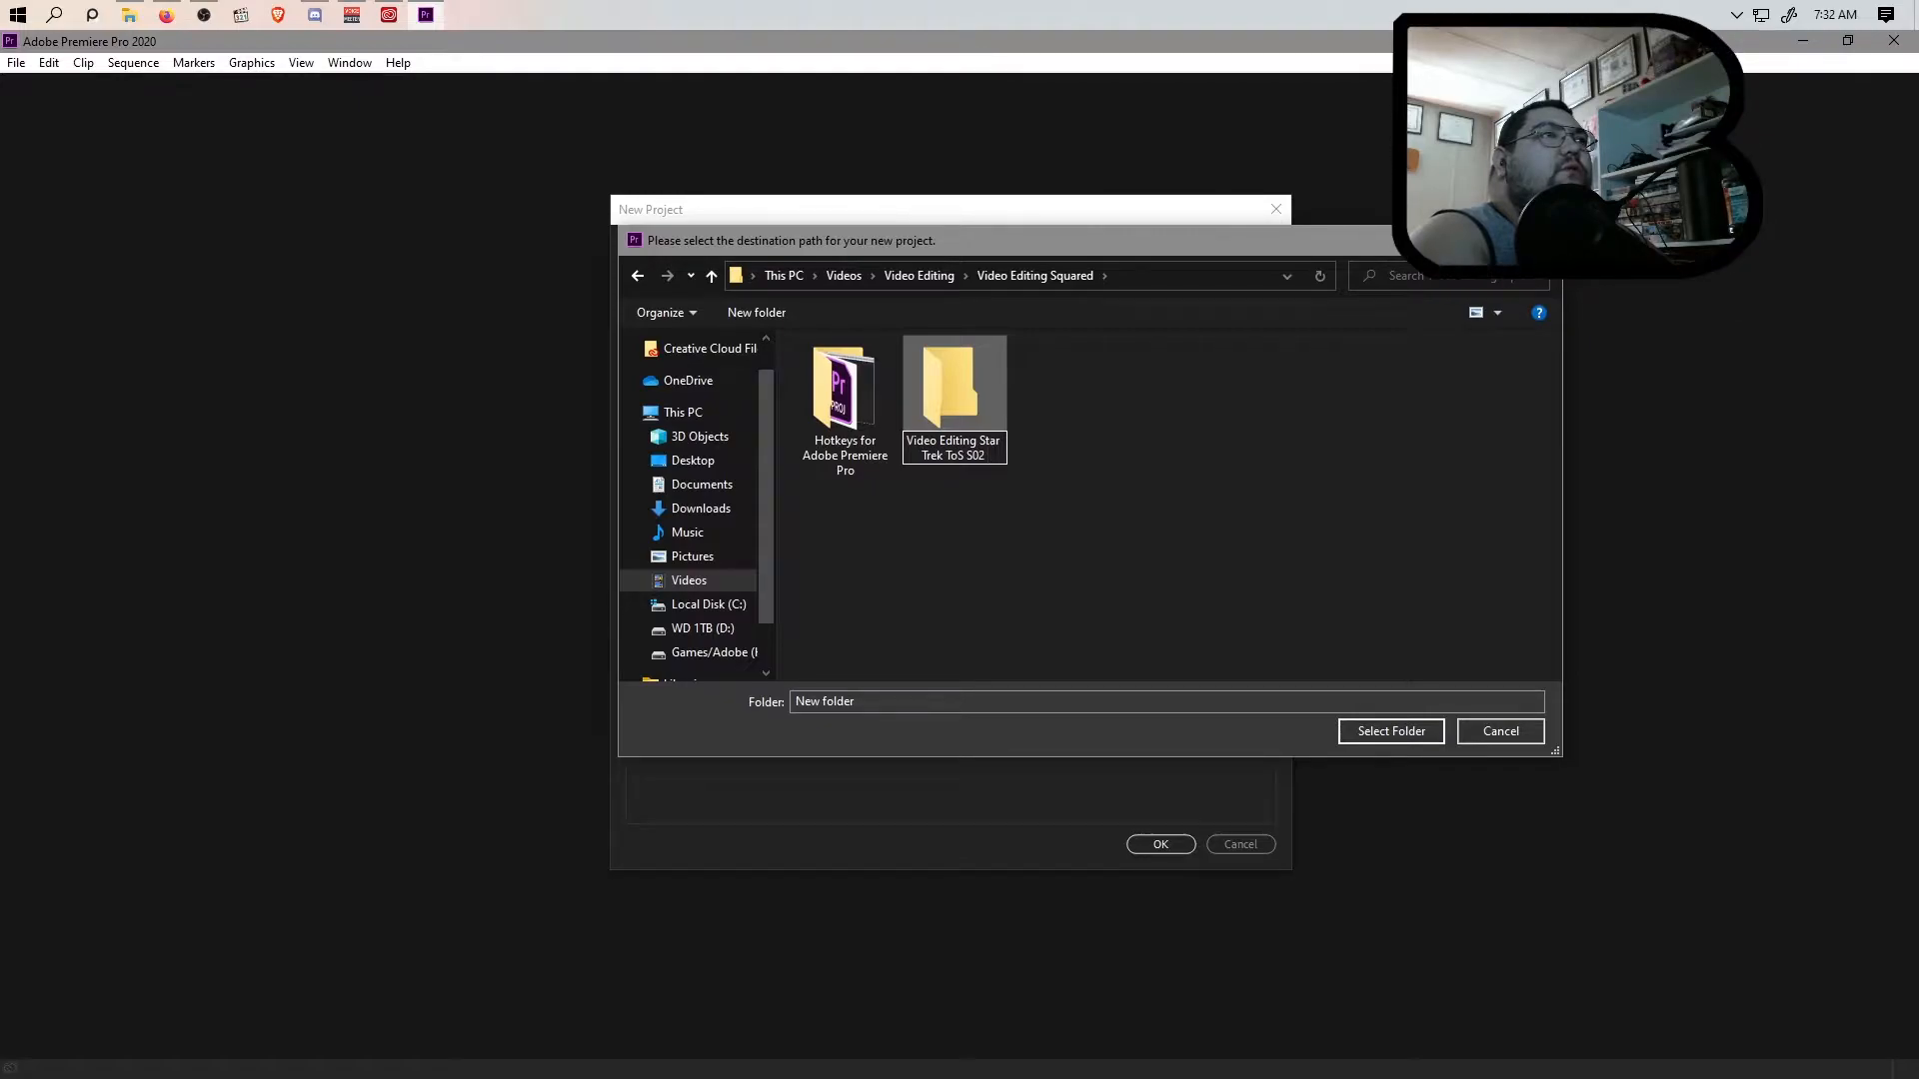
type(" Thumbn")
key("BackSpace")
key("BackSpace")
key("BackSpace")
key("BackSpace")
key("BackSpace")
key("BackSpace")
type("Creative Thumbnail")
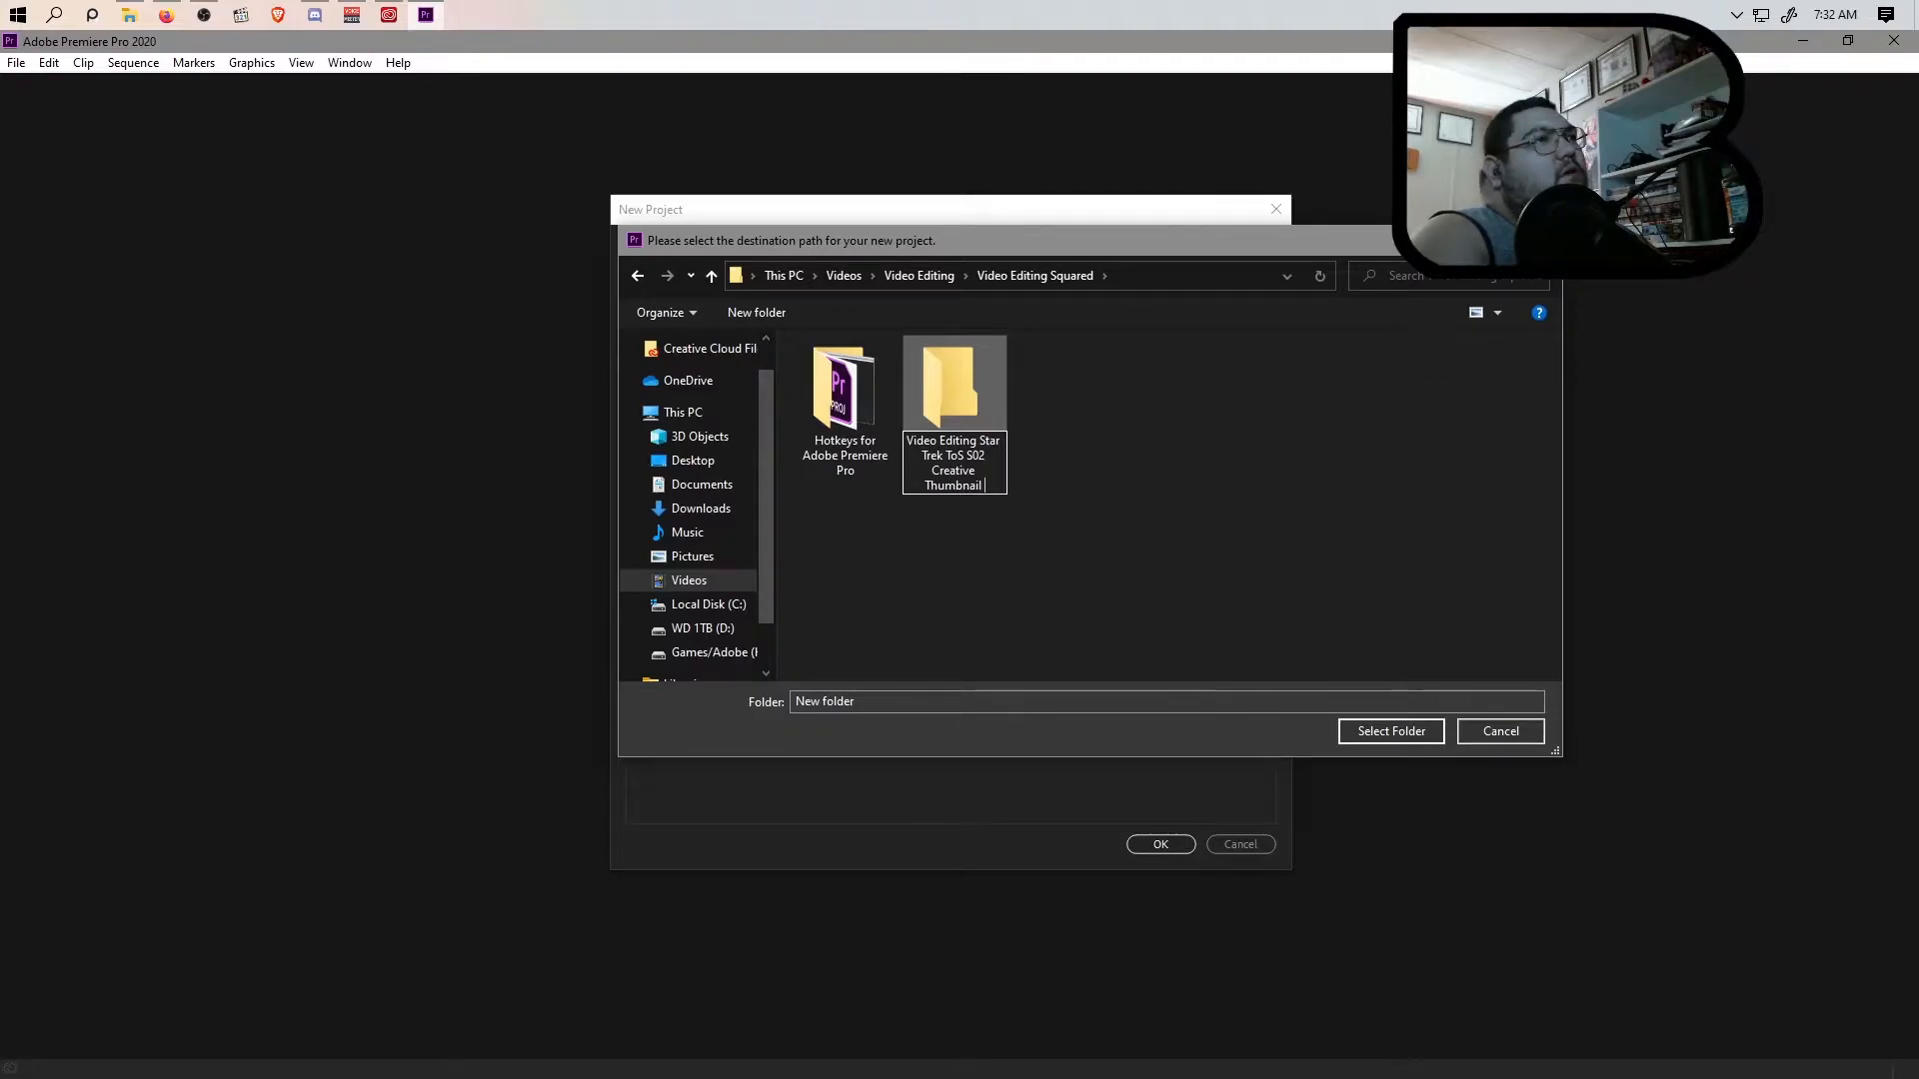
type(" creation")
key("BackSpace")
key("BackSpace")
key("BackSpace")
key("BackSpace")
key("BackSpace")
key("BackSpace")
key("BackSpace")
key("BackSpace")
key("BackSpace")
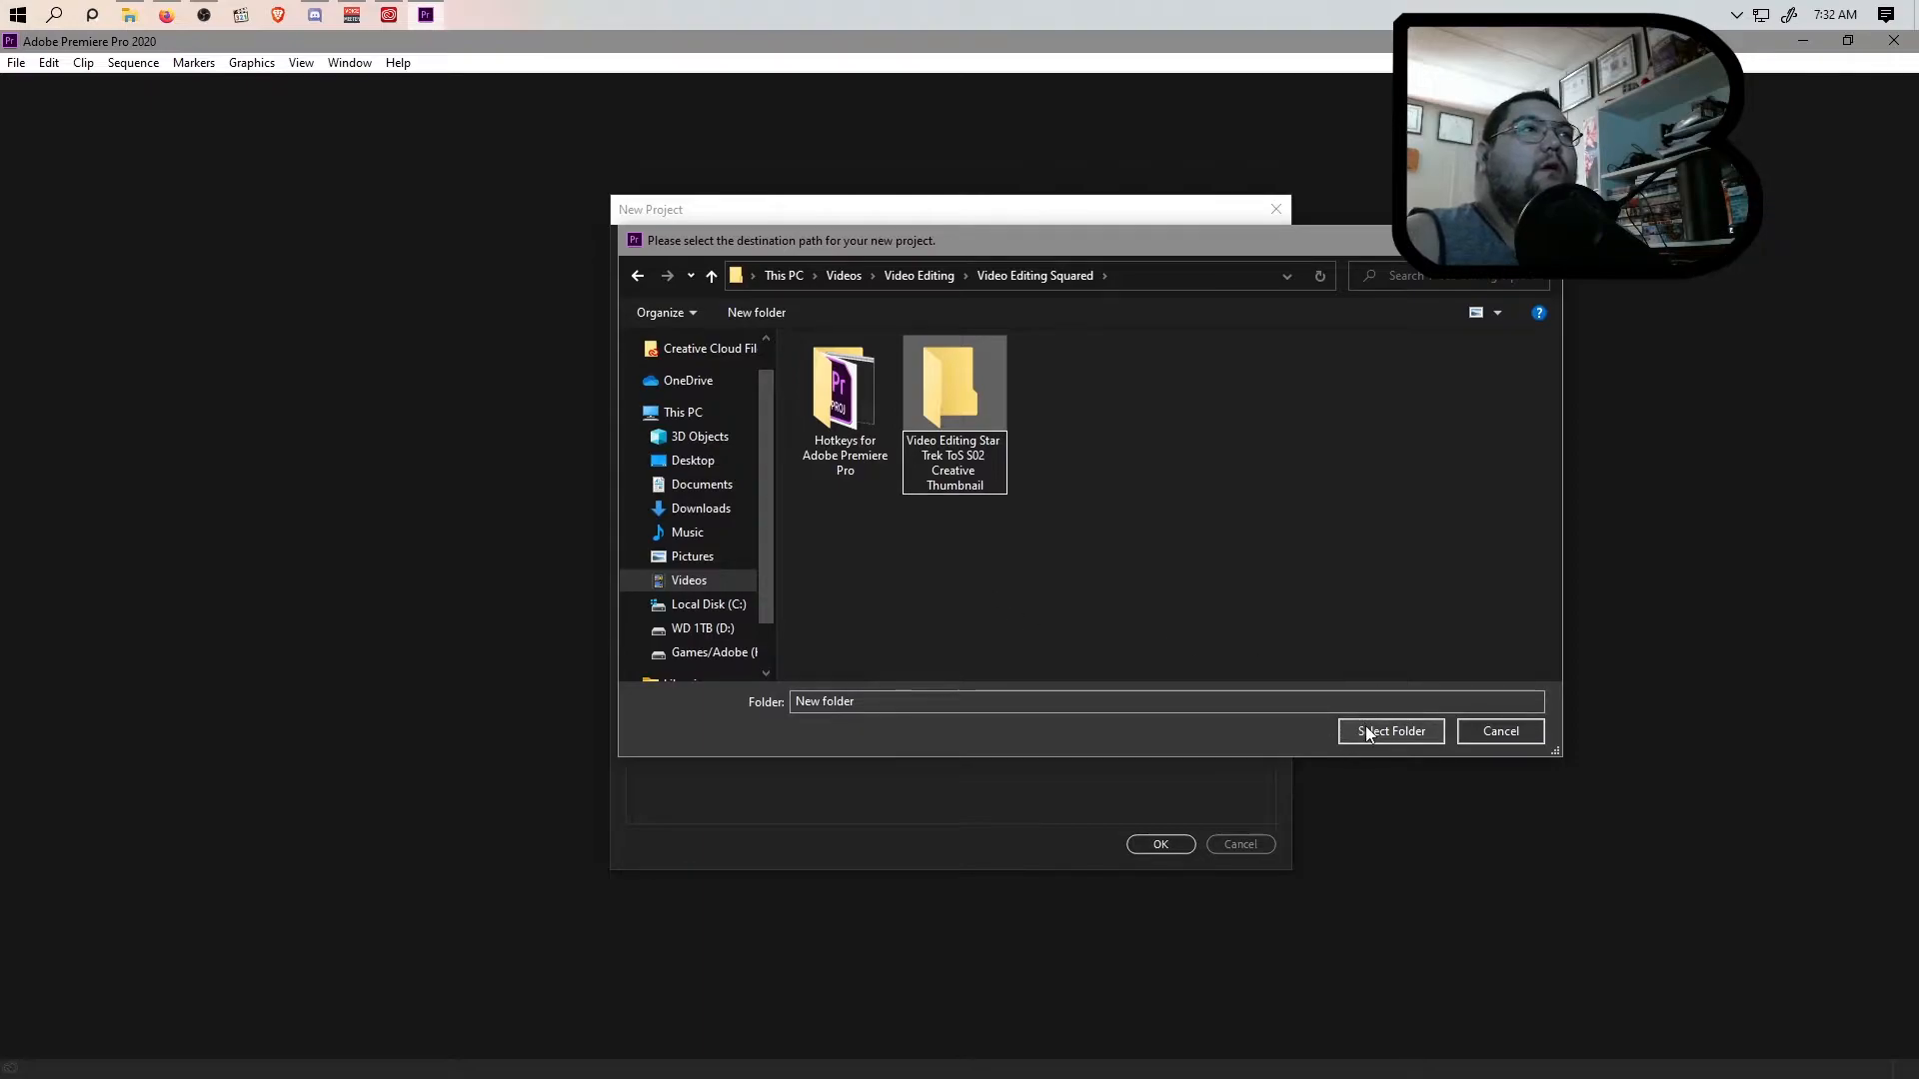
left_click(1169, 592)
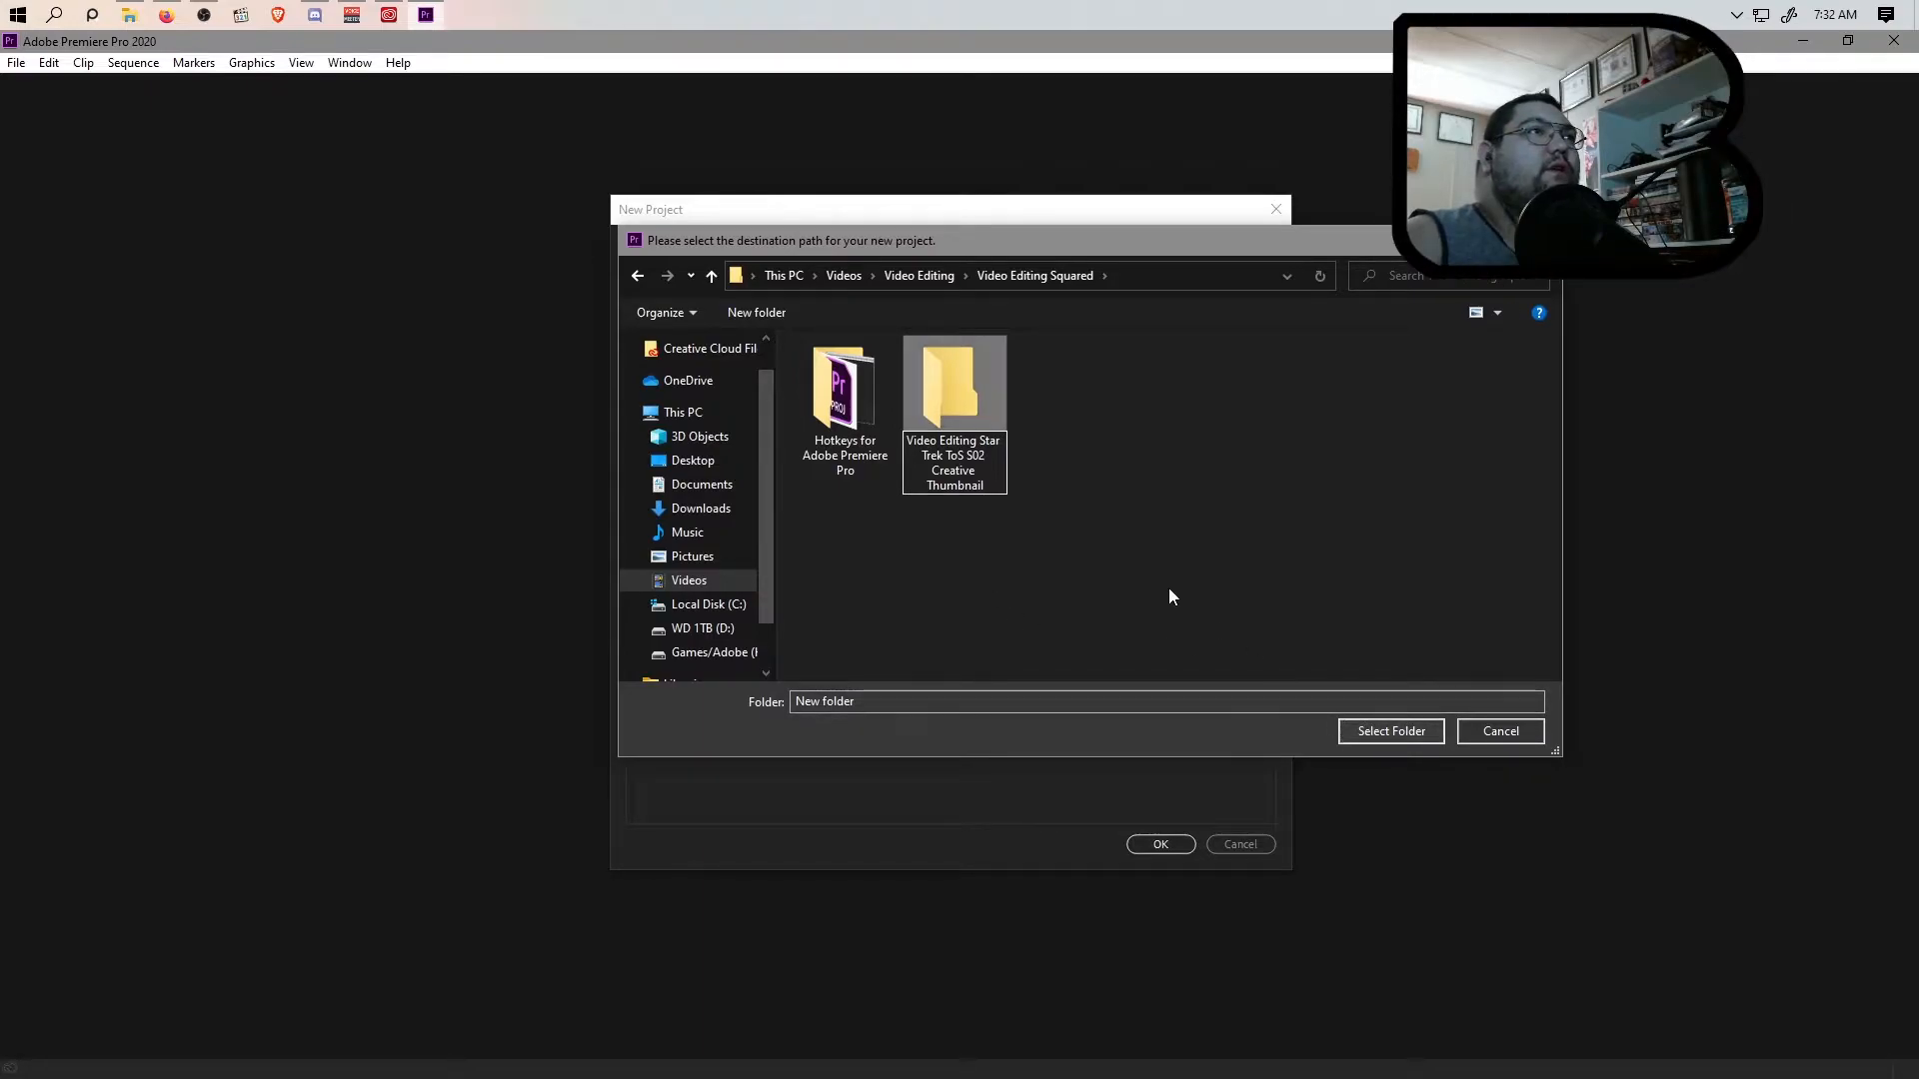
left_click(988, 409)
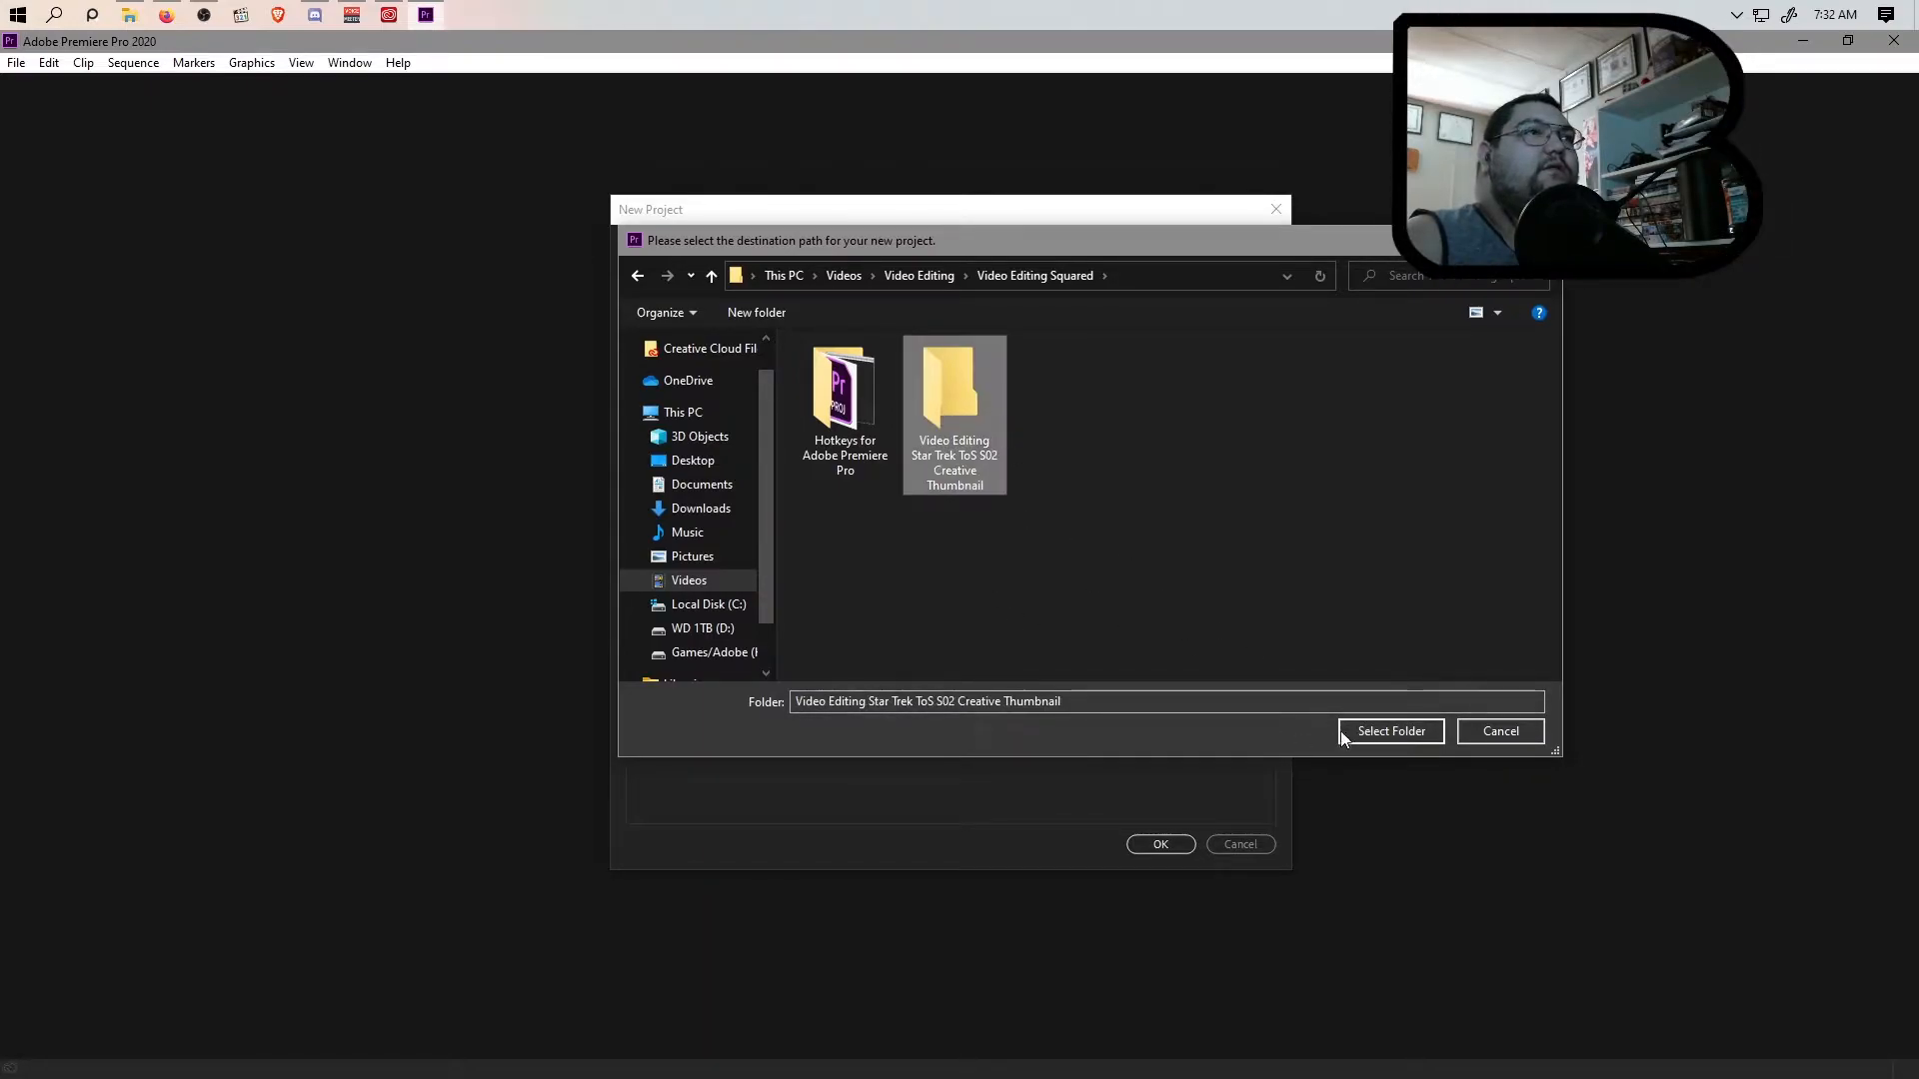
left_click(1340, 733)
Step: Name the project "Video Editing Star Trek ToS S02 Creative Thumbnail Creation" and create it
double_click(843, 245)
key("BackSpace")
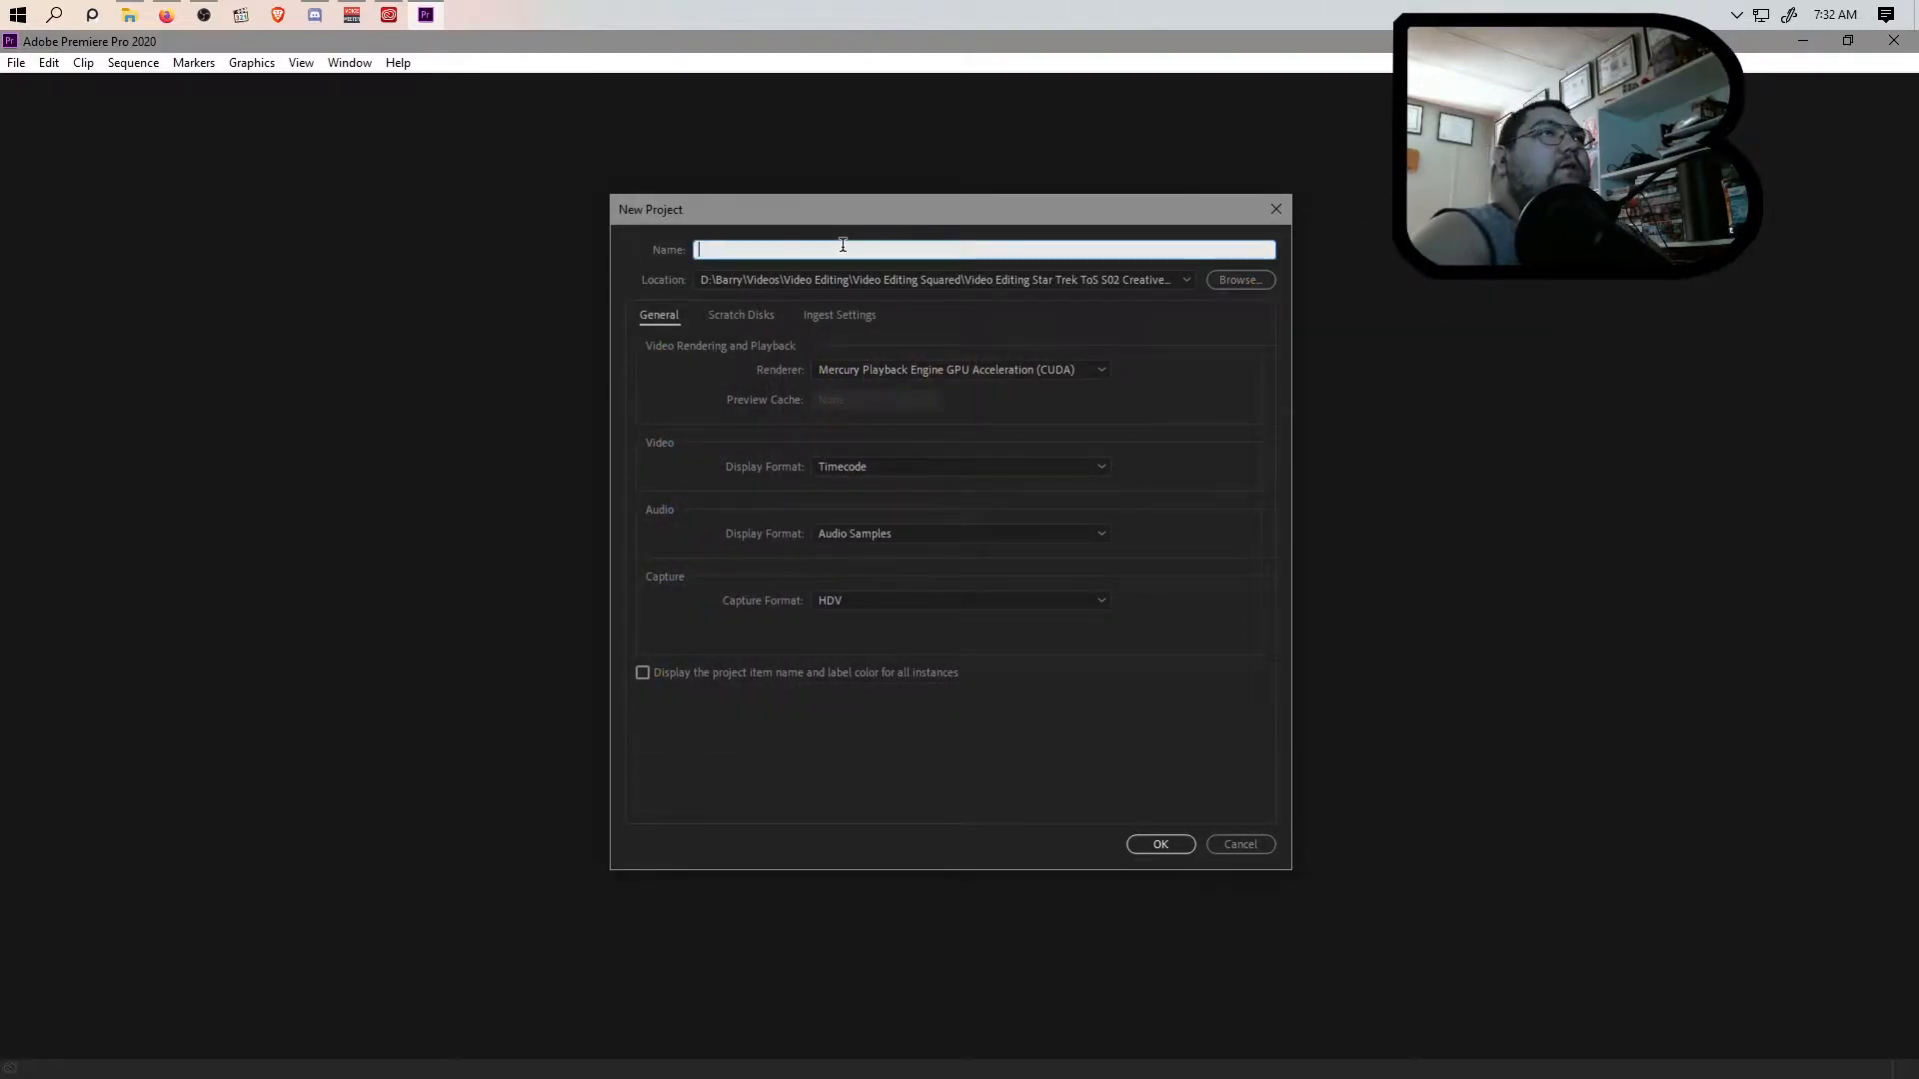
type("Star")
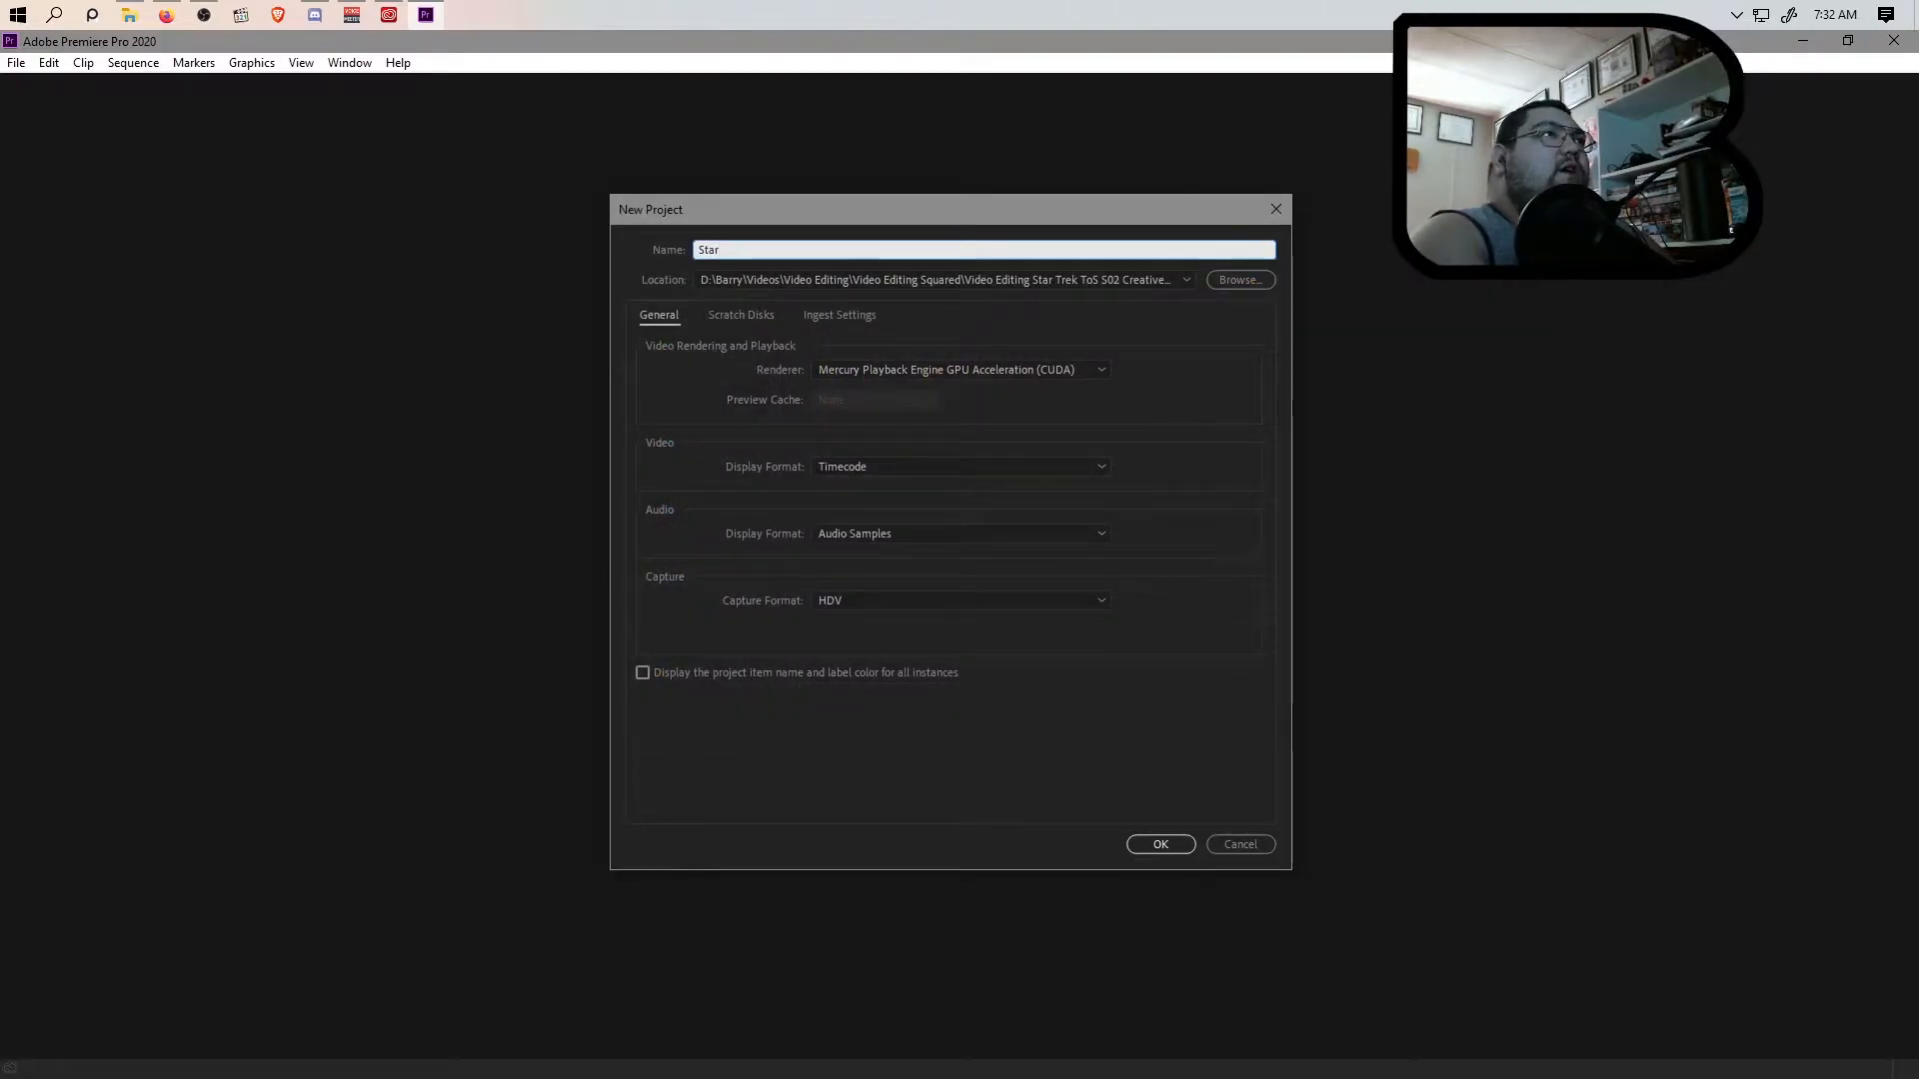
key("BackSpace")
key("BackSpace")
key("BackSpace")
key("BackSpace")
type("Video Editing Star Trek ")
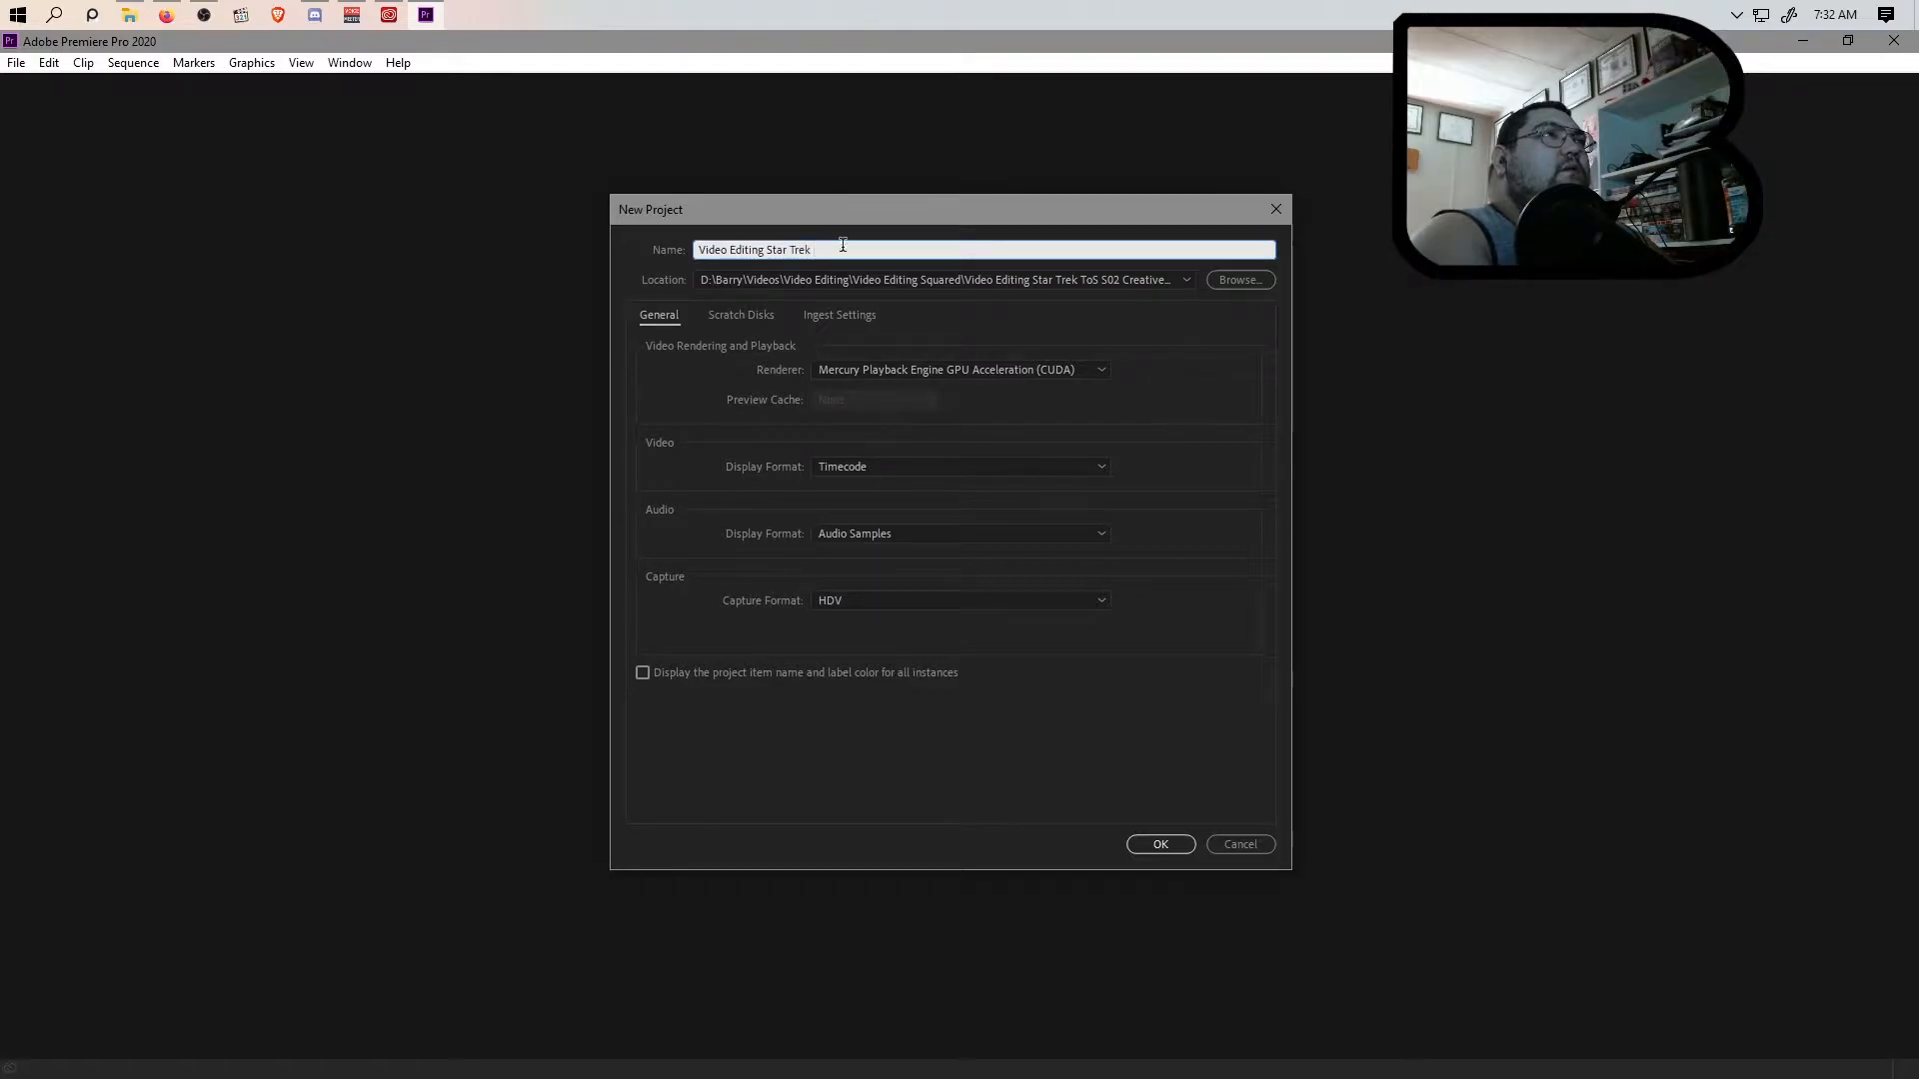
type("T")
type("oS 20")
key("BackSpace")
type("S02 Creative Thumbnail Creation")
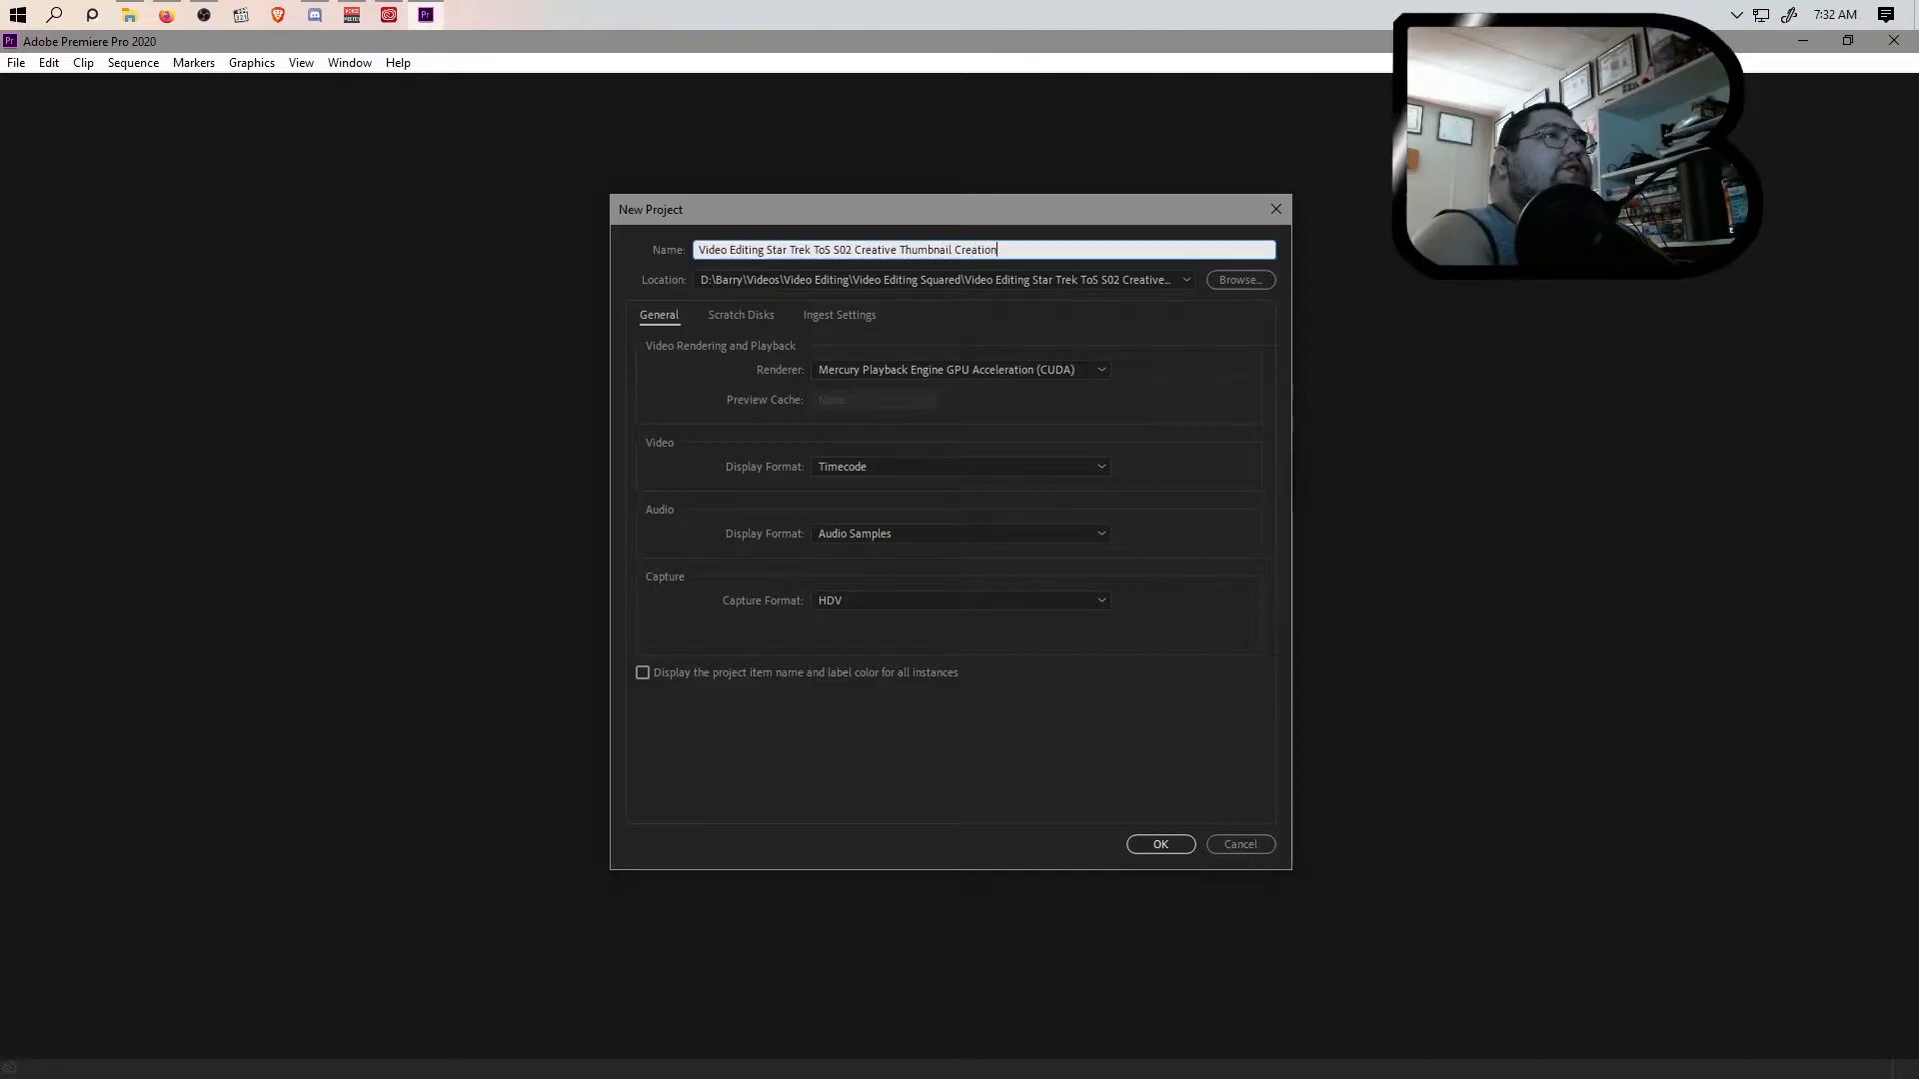
left_click(1161, 844)
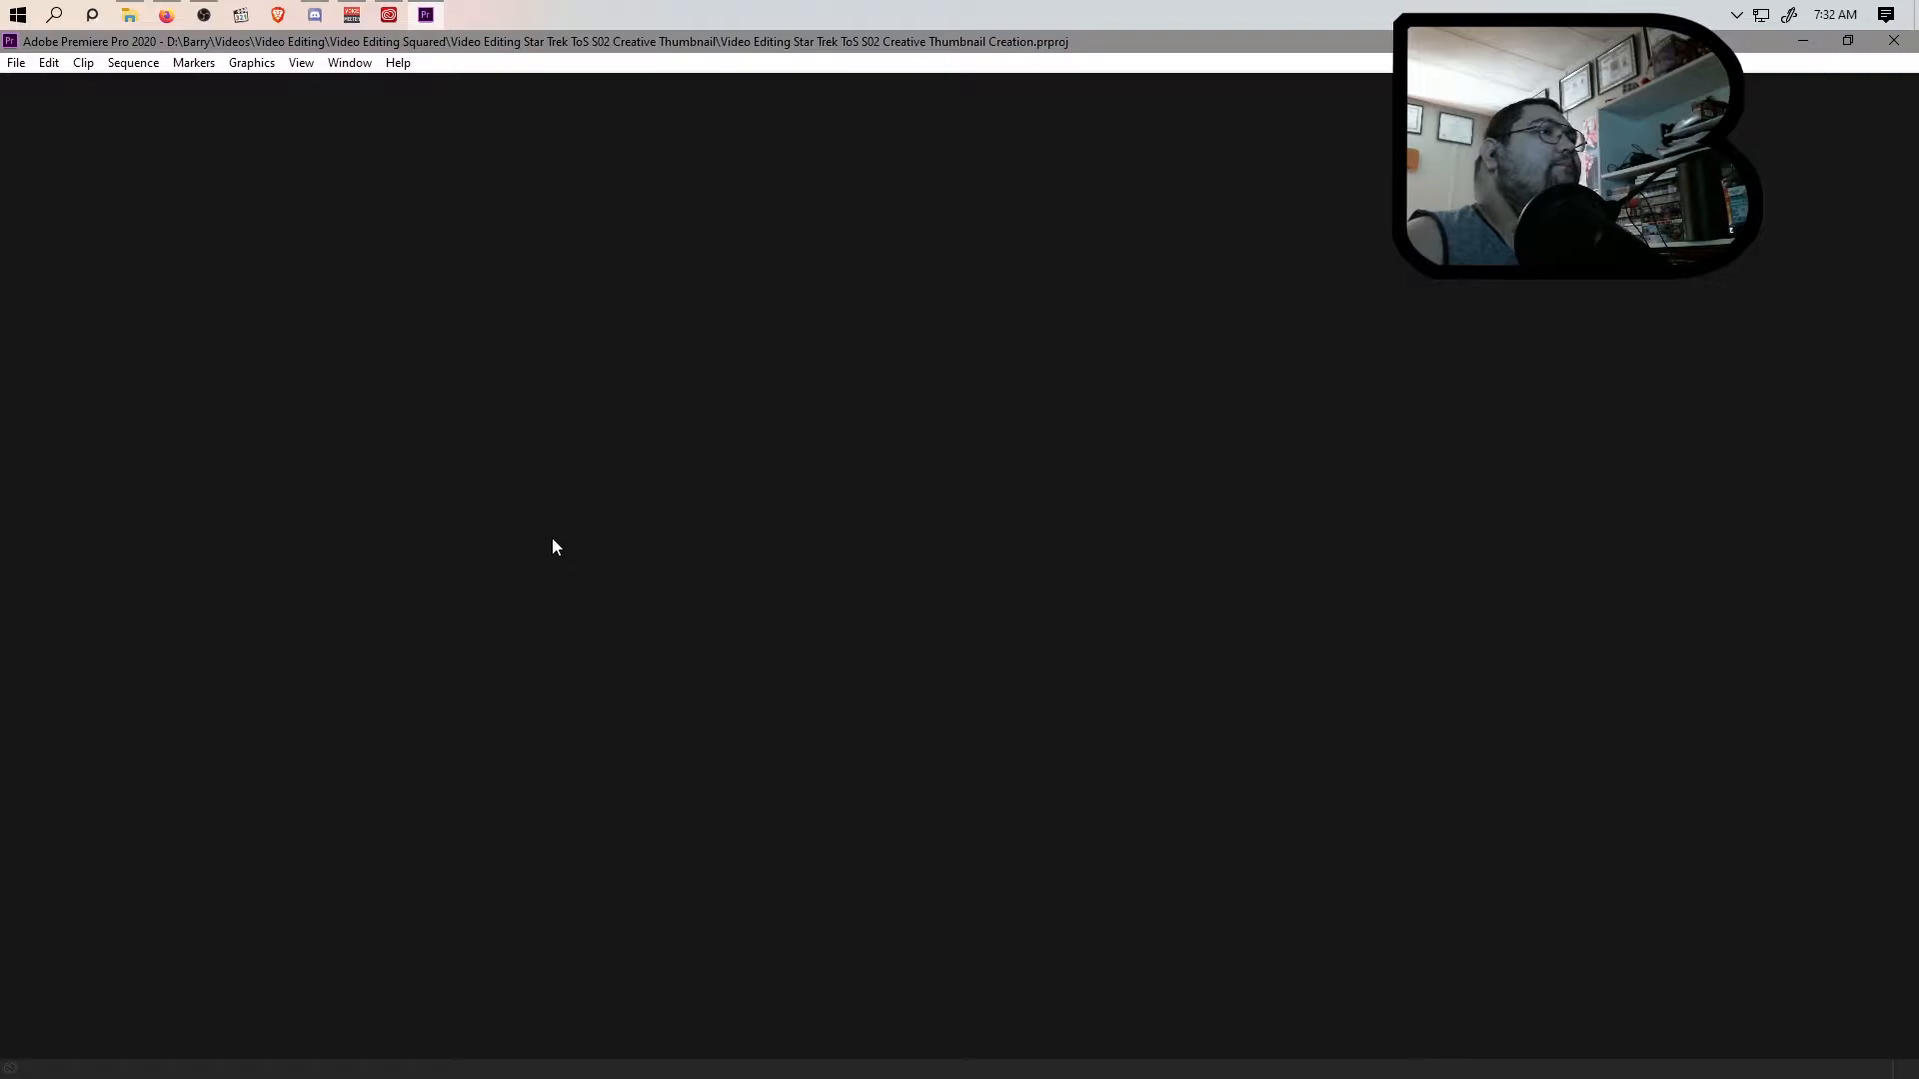
Step: Reset the Quick Edit workspace to its saved layout
left_click(129, 14)
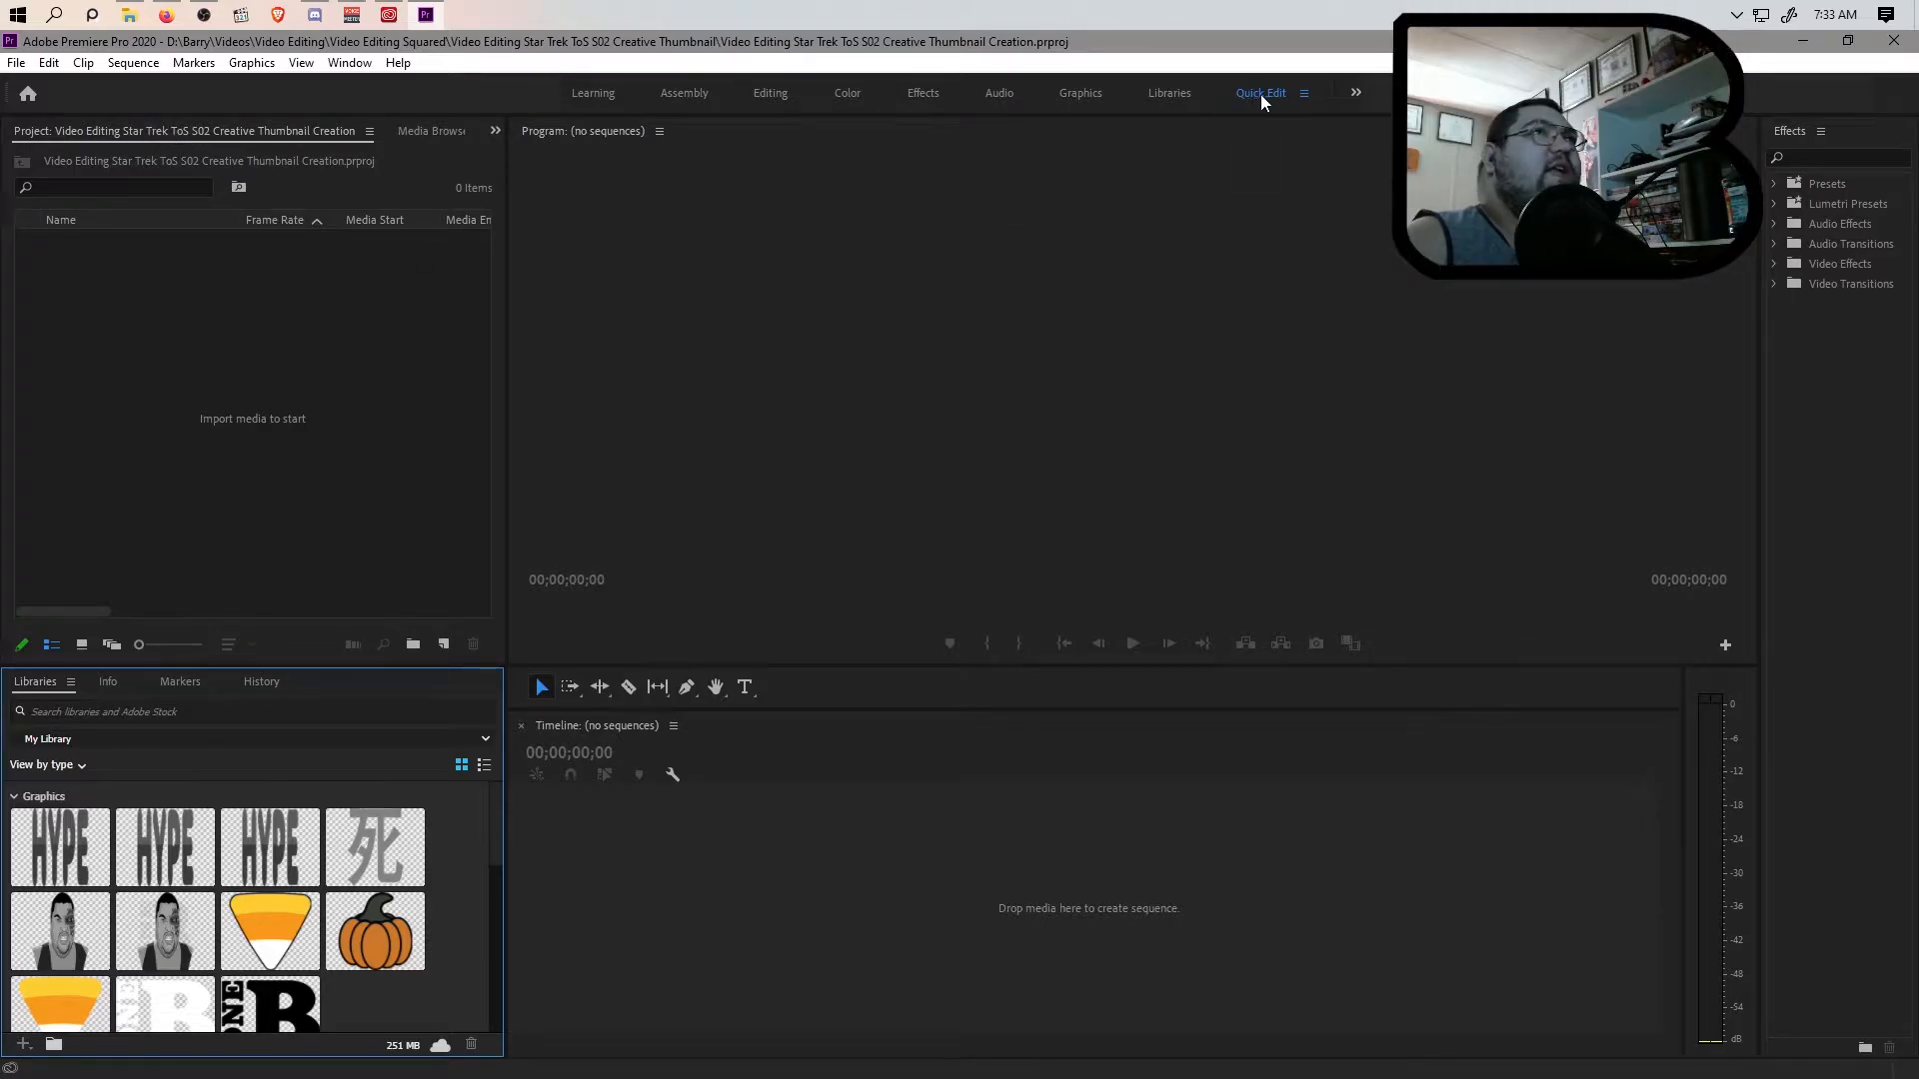
left_click(1304, 93)
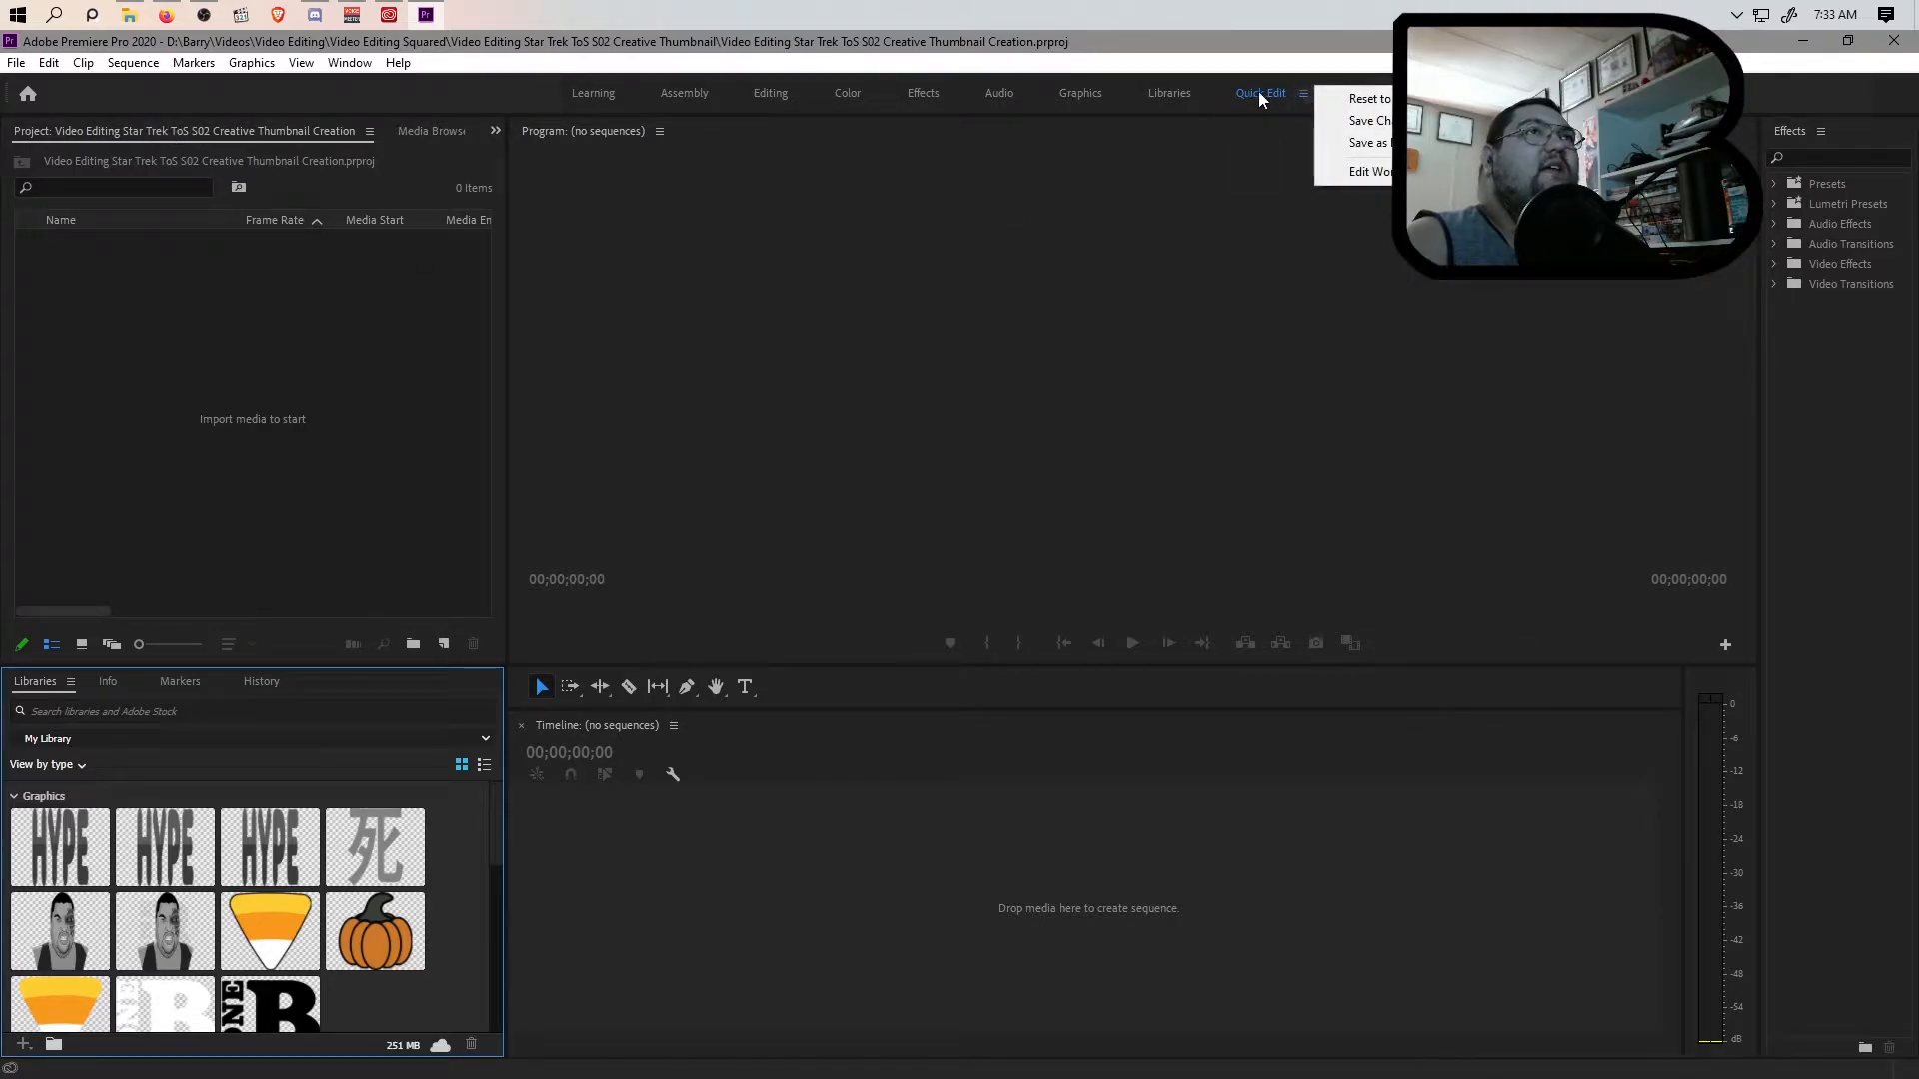
left_click(1361, 101)
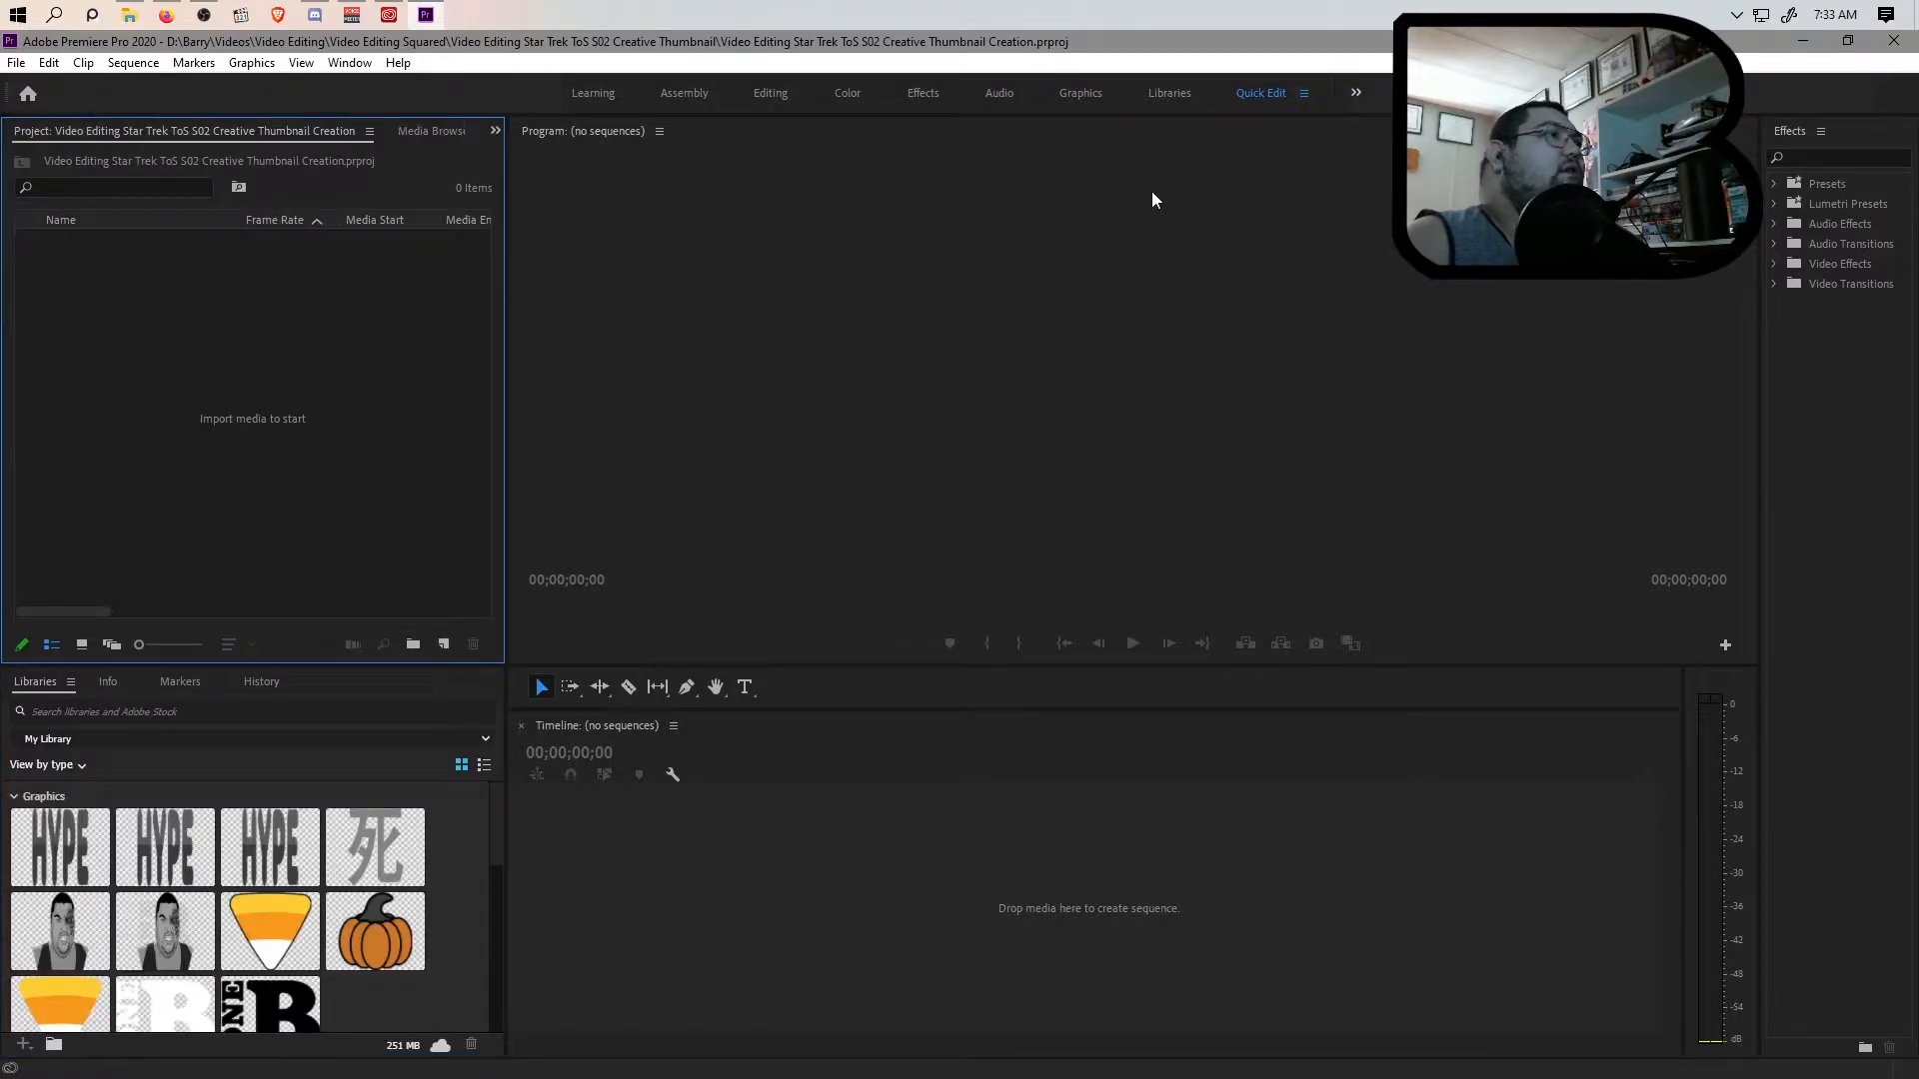
Step: Dock the Project panel in the Libraries group below the Media Browser and save the change to the Quick Edit workspace
left_click(1305, 93)
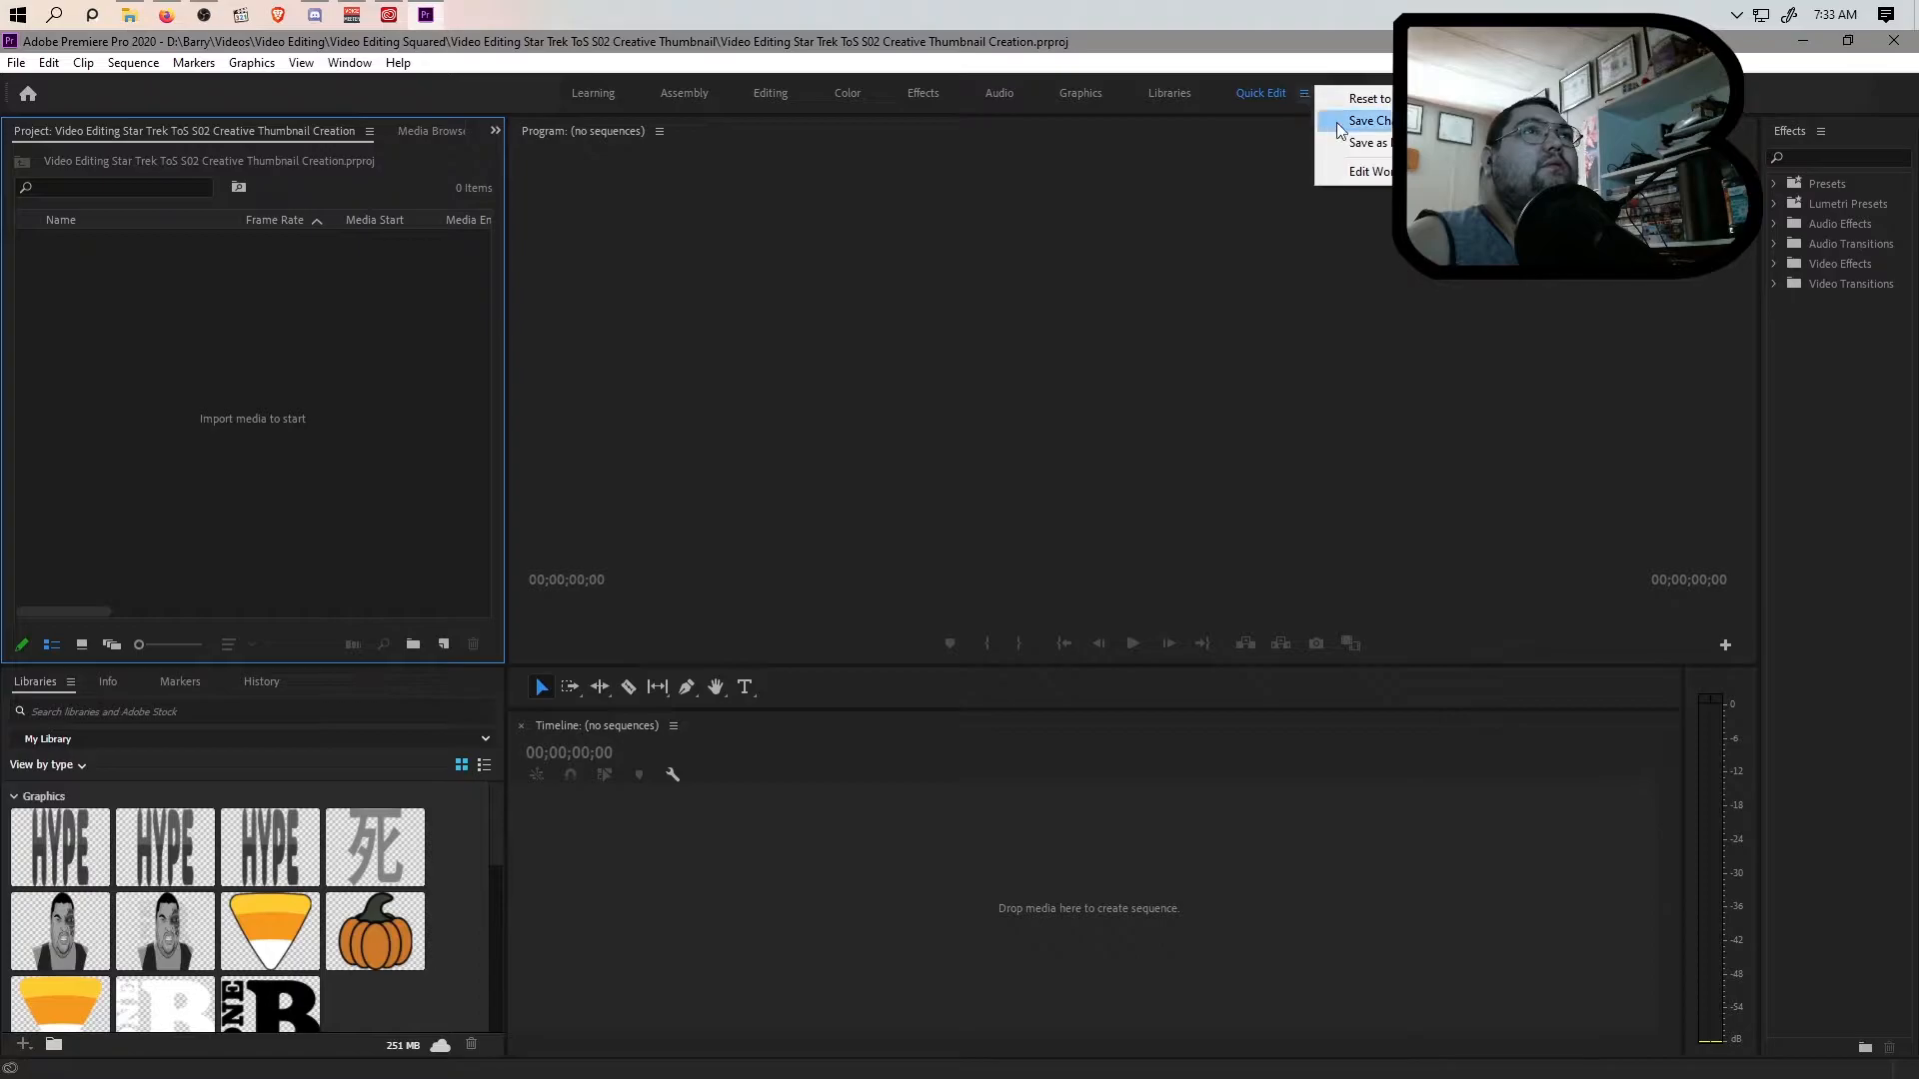
left_click(227, 144)
left_click_drag(226, 148, 50, 686)
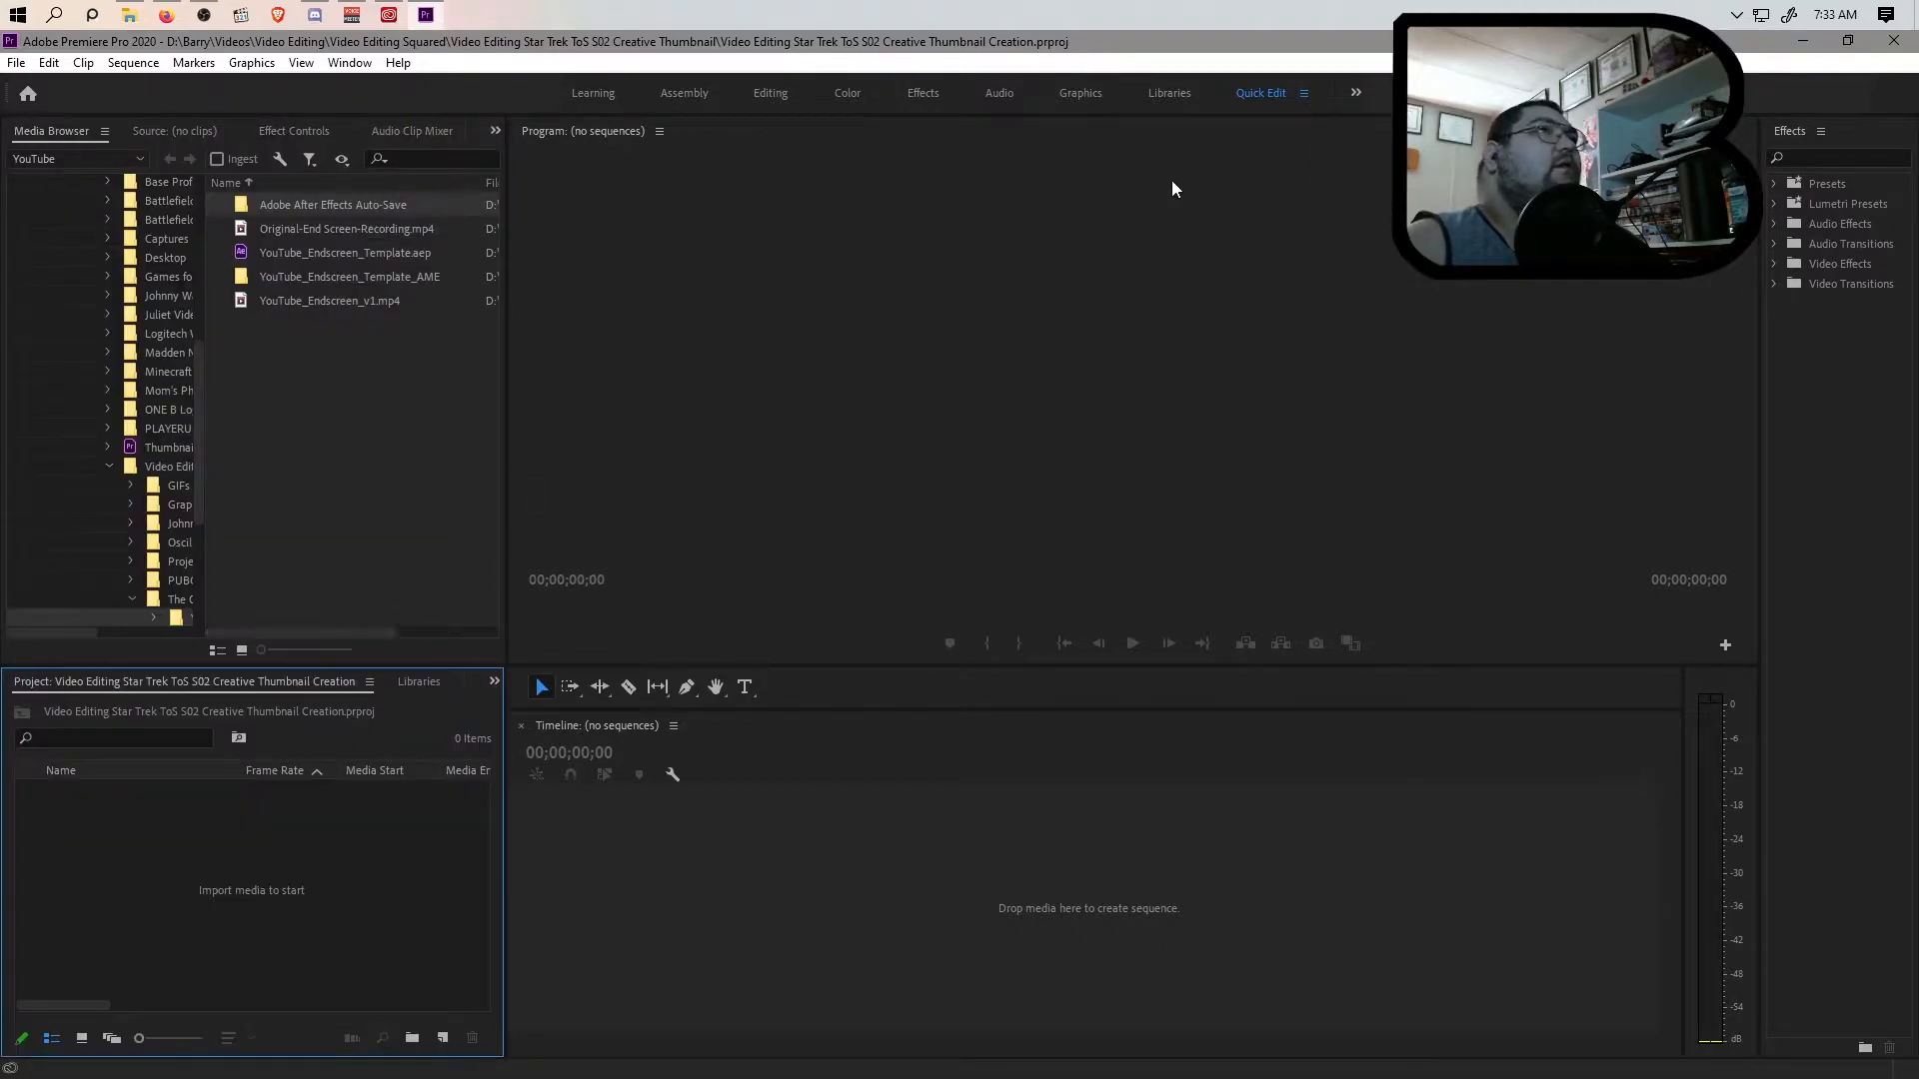
left_click(1303, 93)
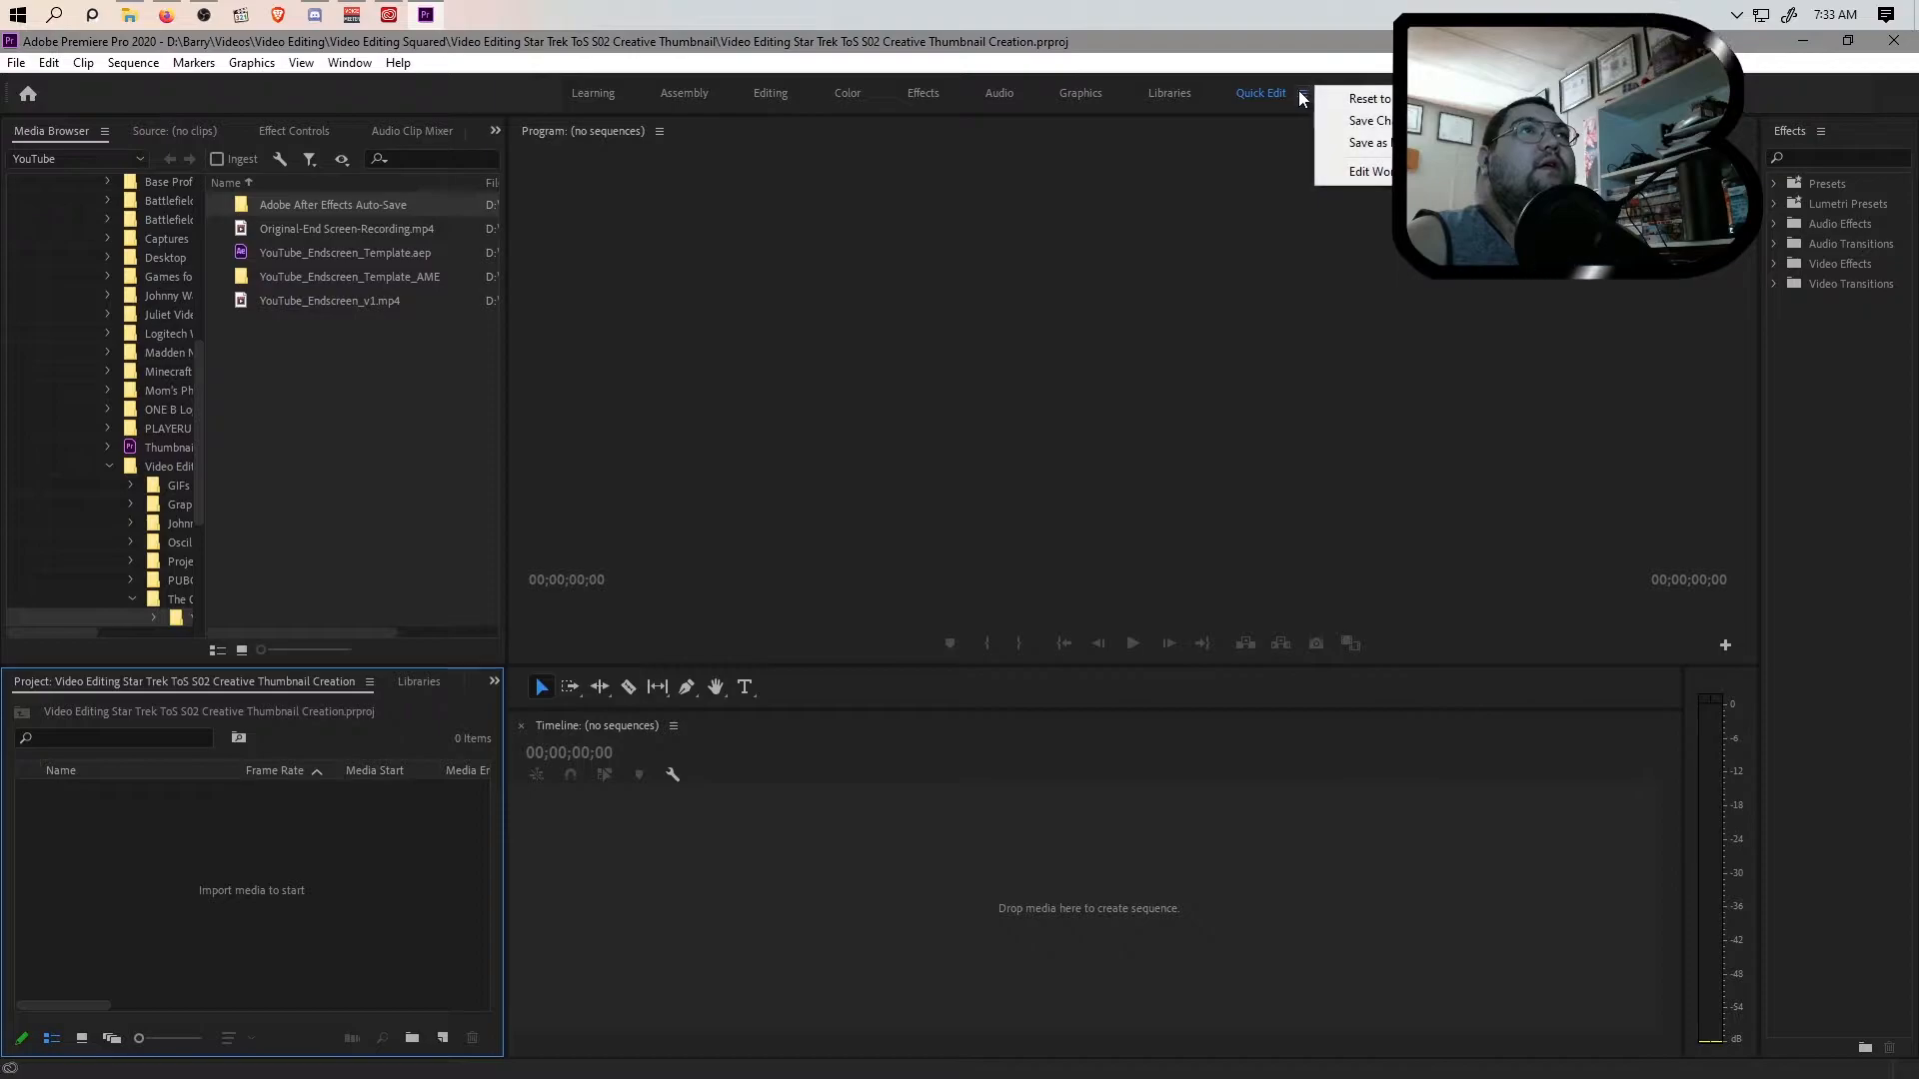
left_click(1355, 121)
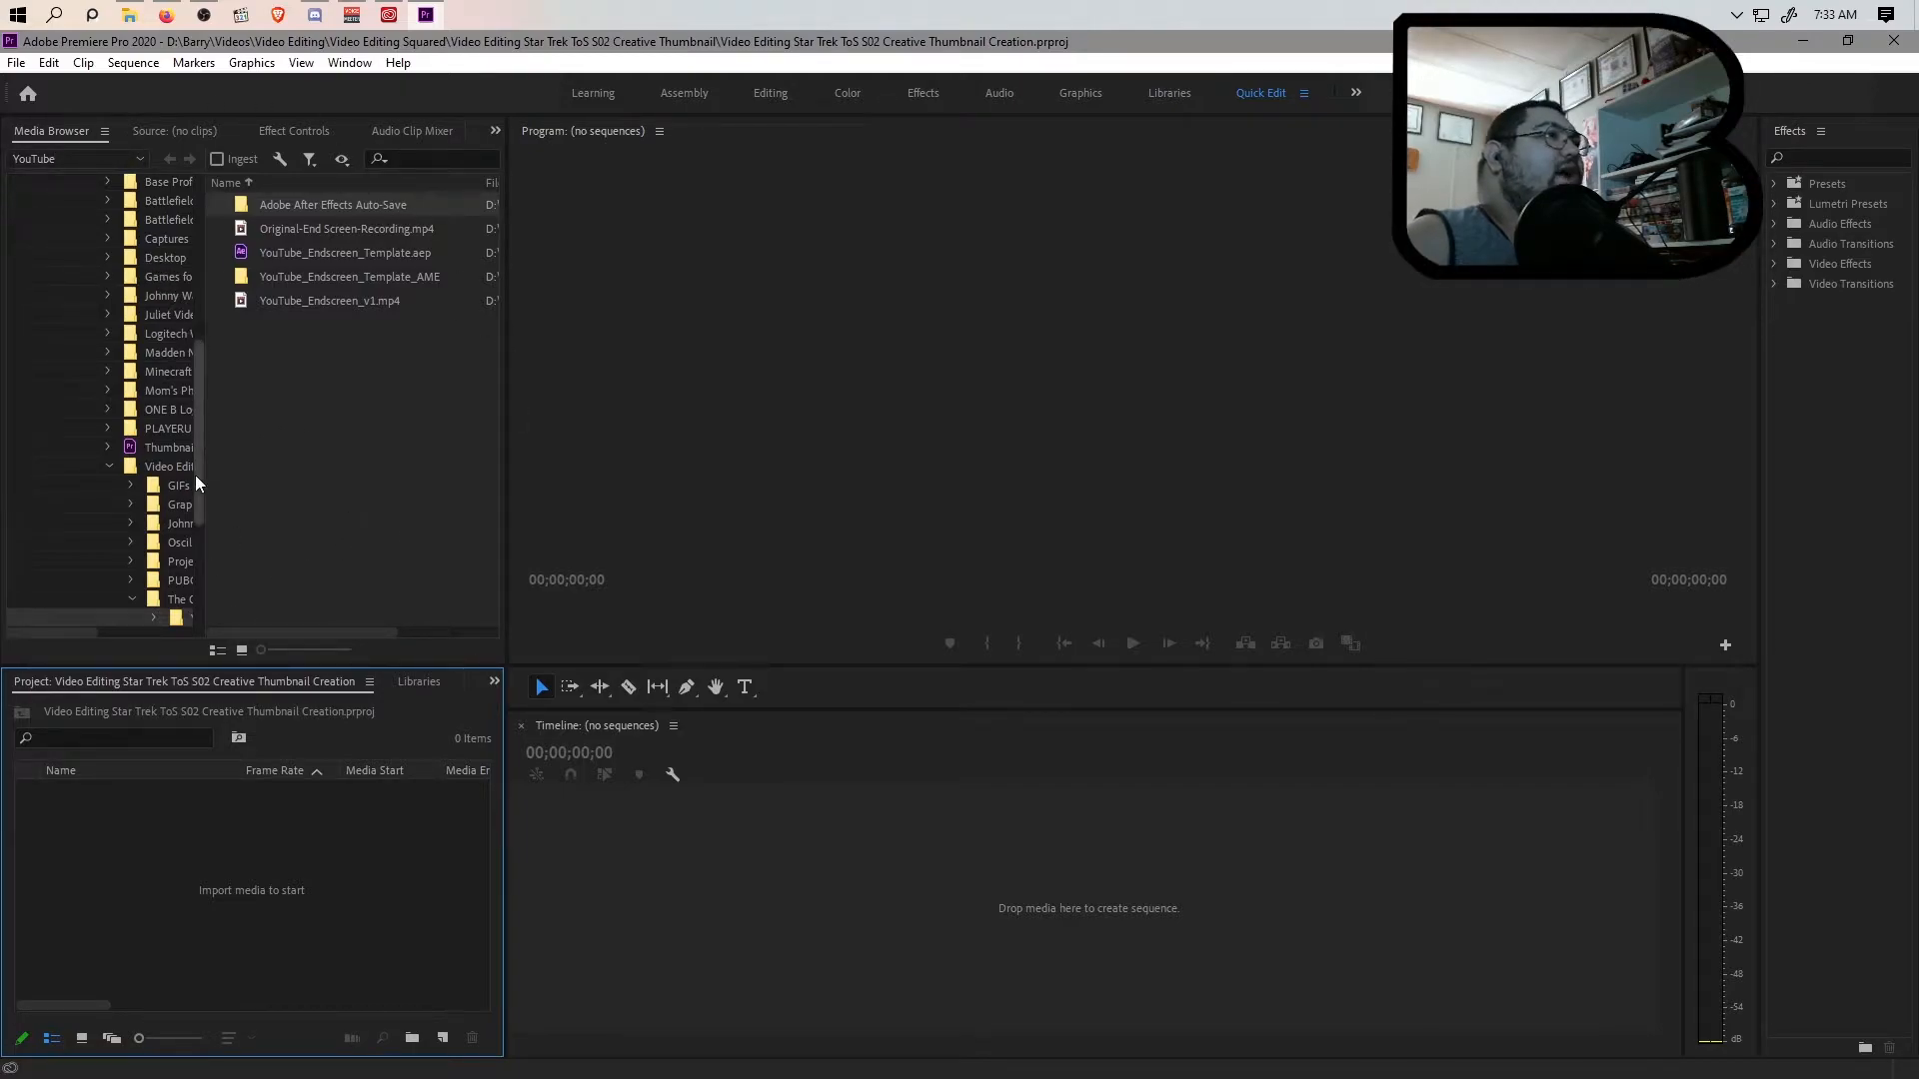
Step: Browse to the Videos folder in the Media Browser and dock the Project panel in the same group
scroll(165, 467, "up", 4)
left_click(134, 354)
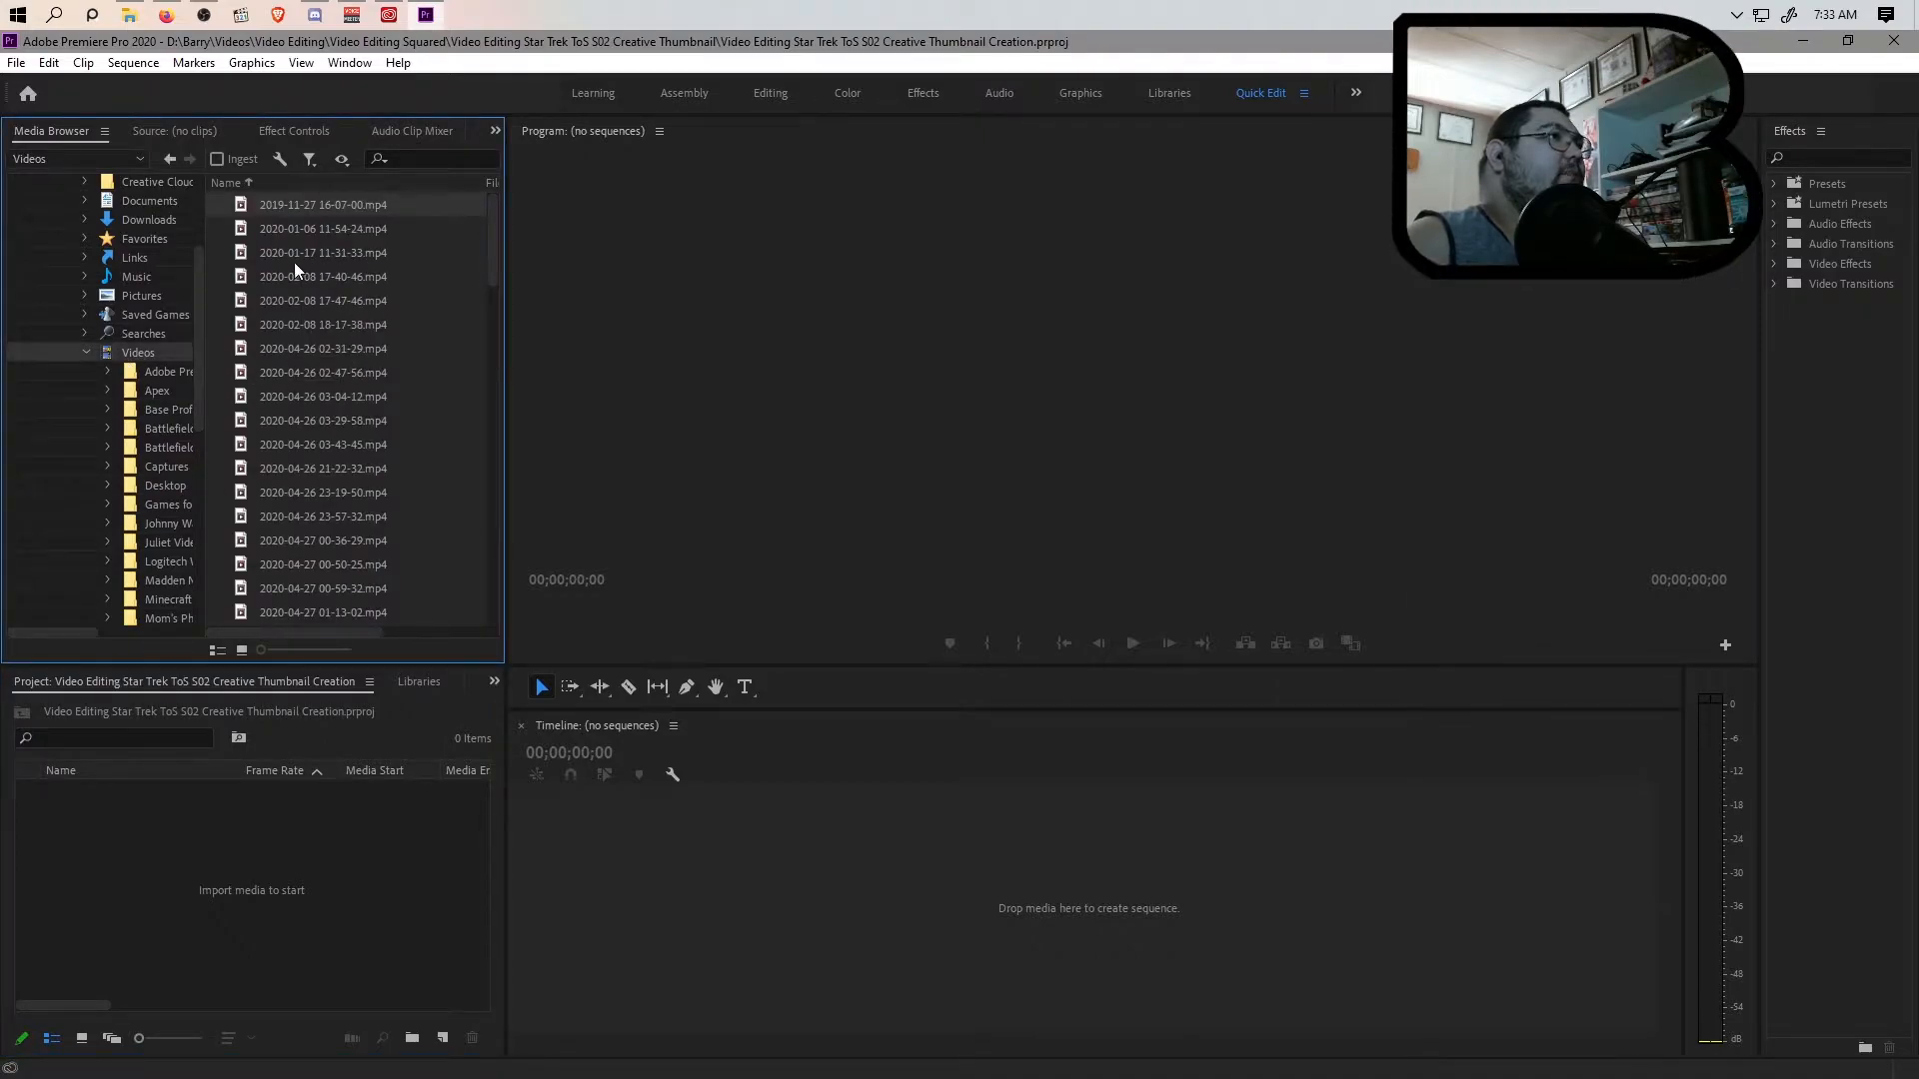
left_click_drag(82, 681, 72, 152)
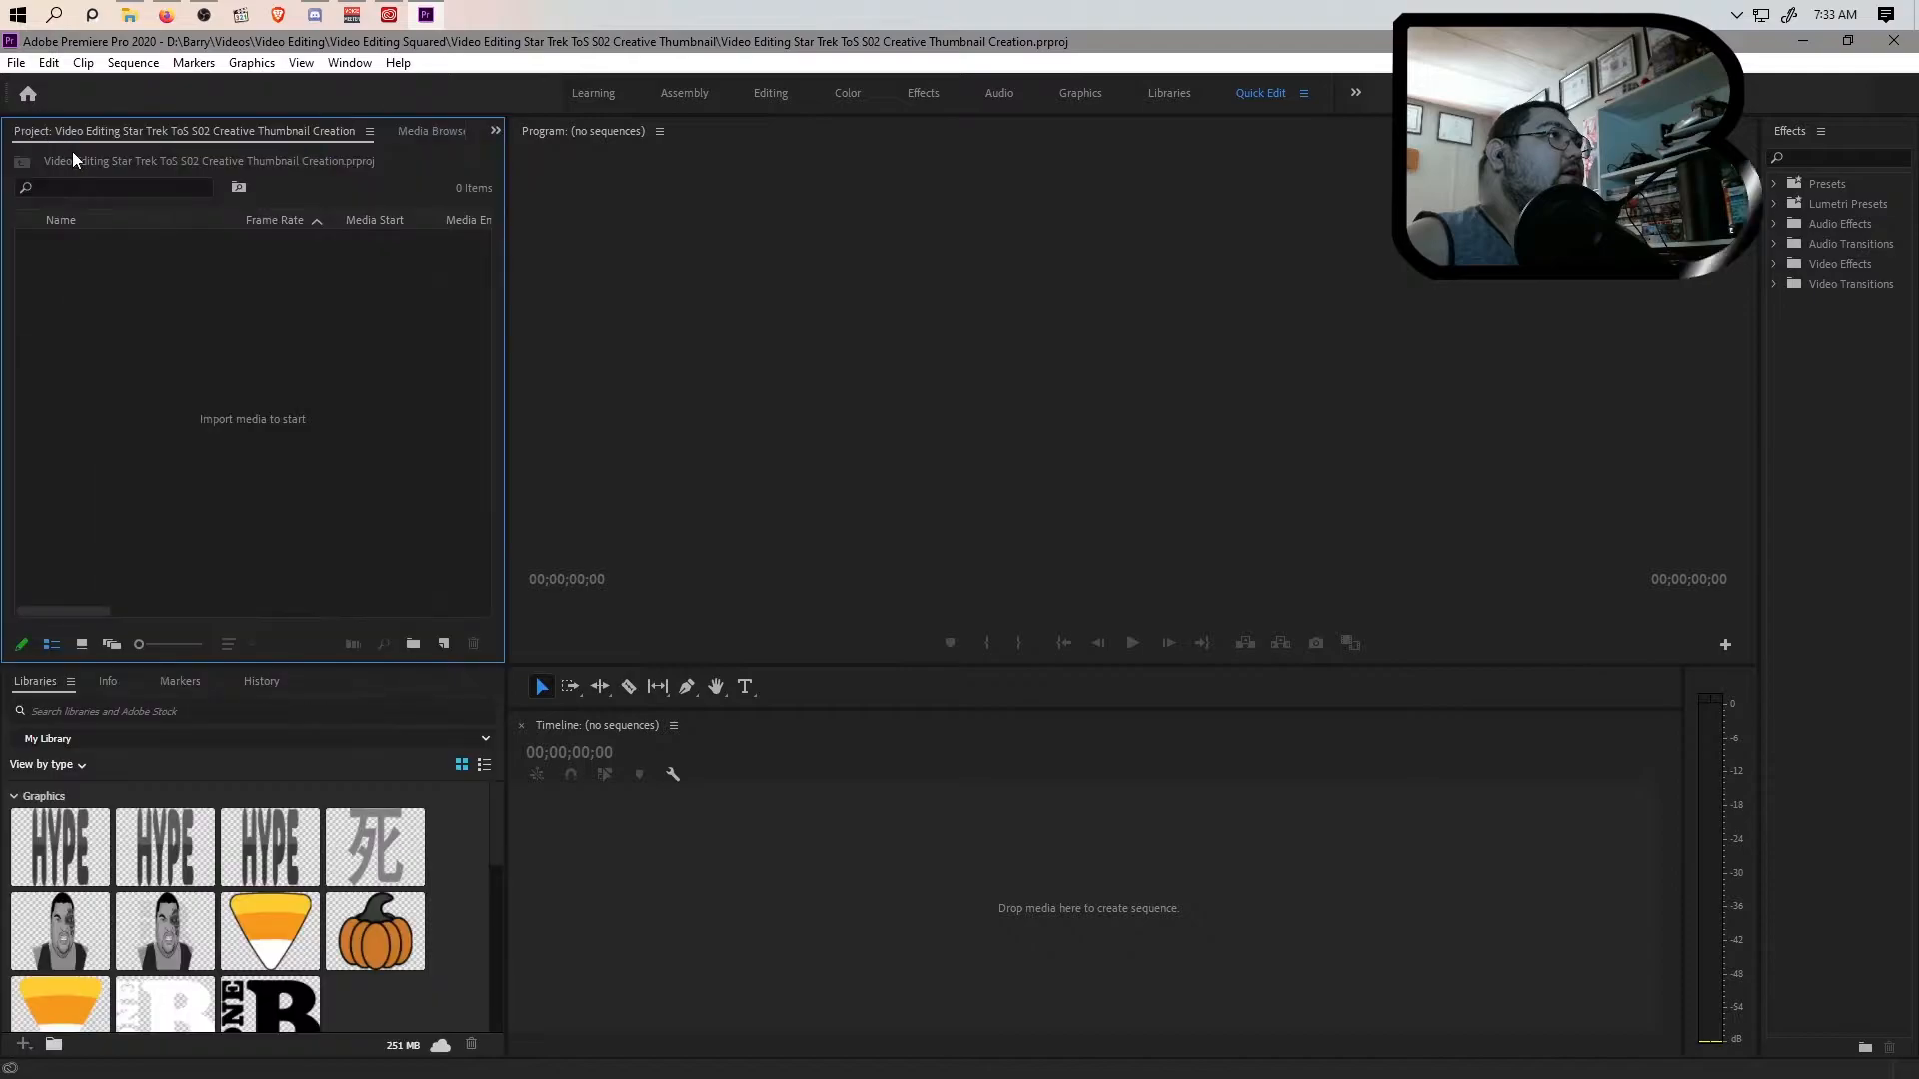
left_click(425, 131)
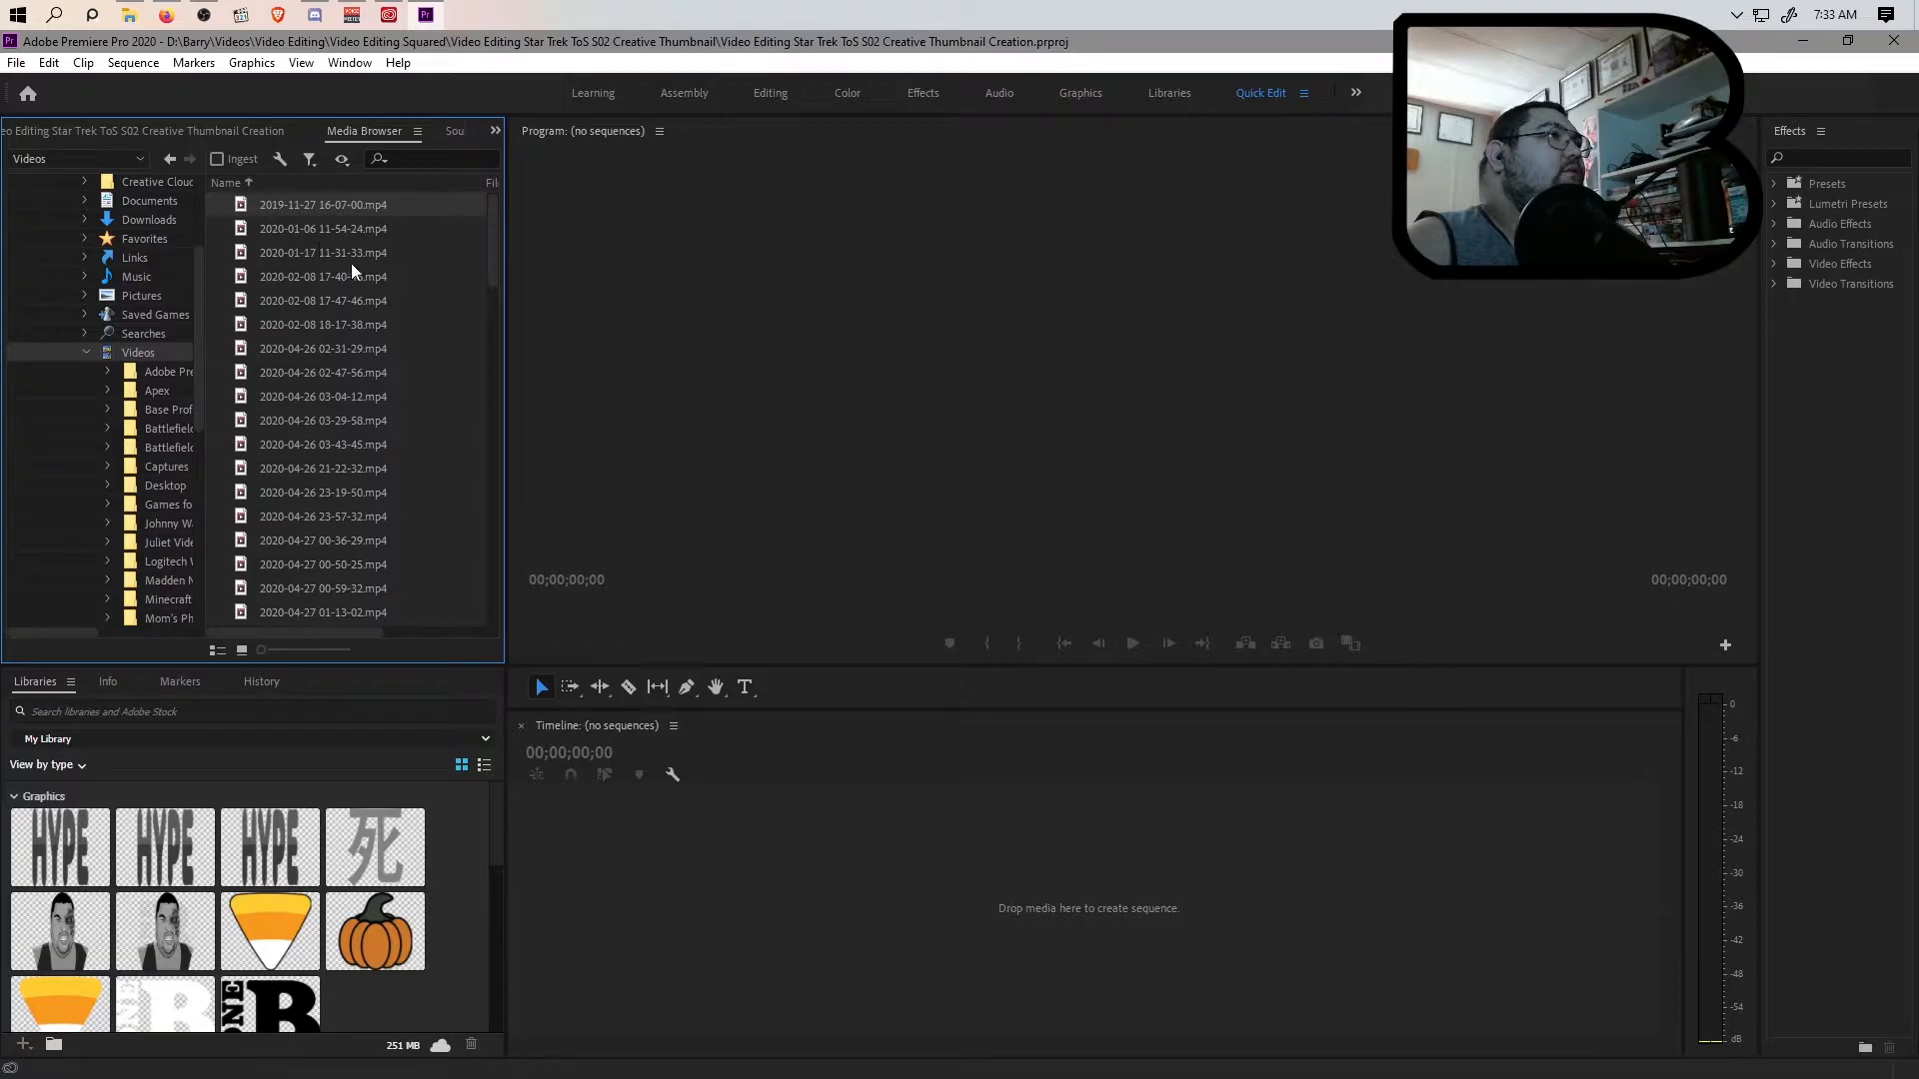
left_click(129, 15)
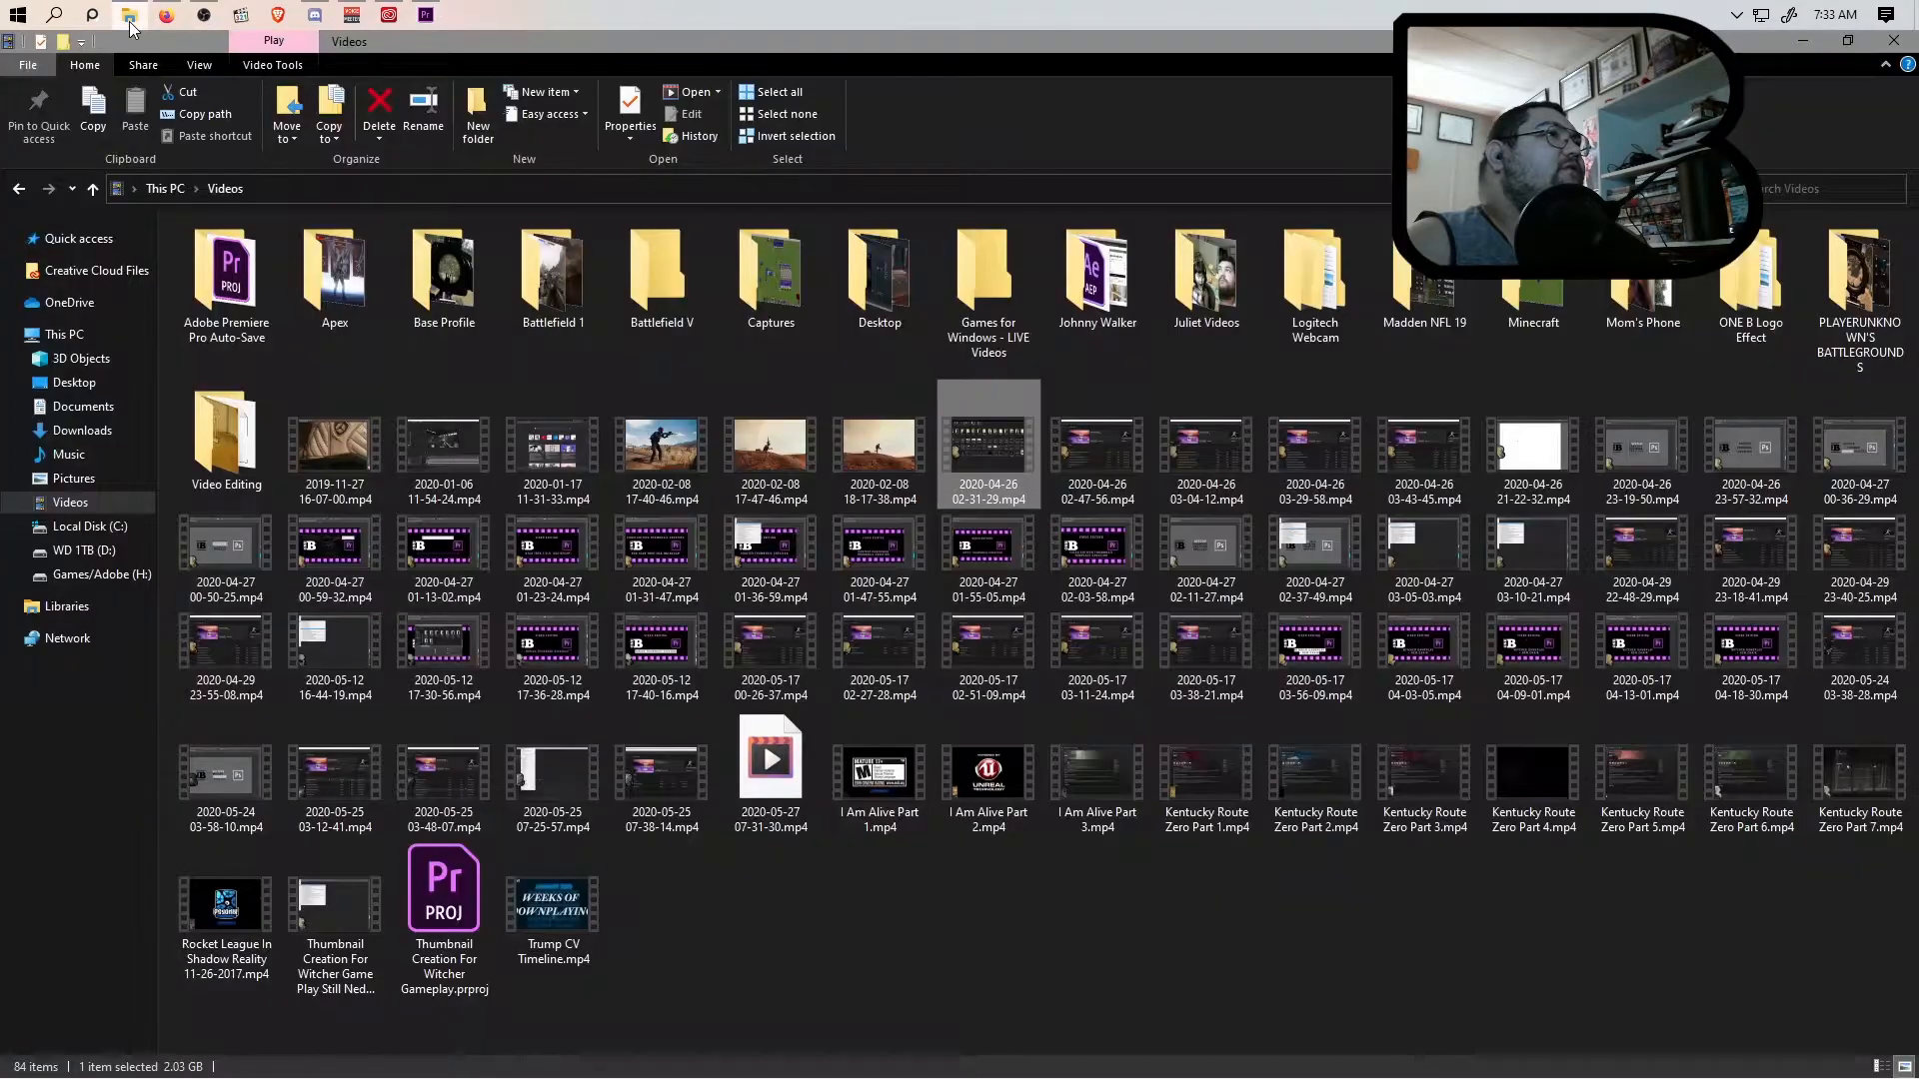
left_click(132, 18)
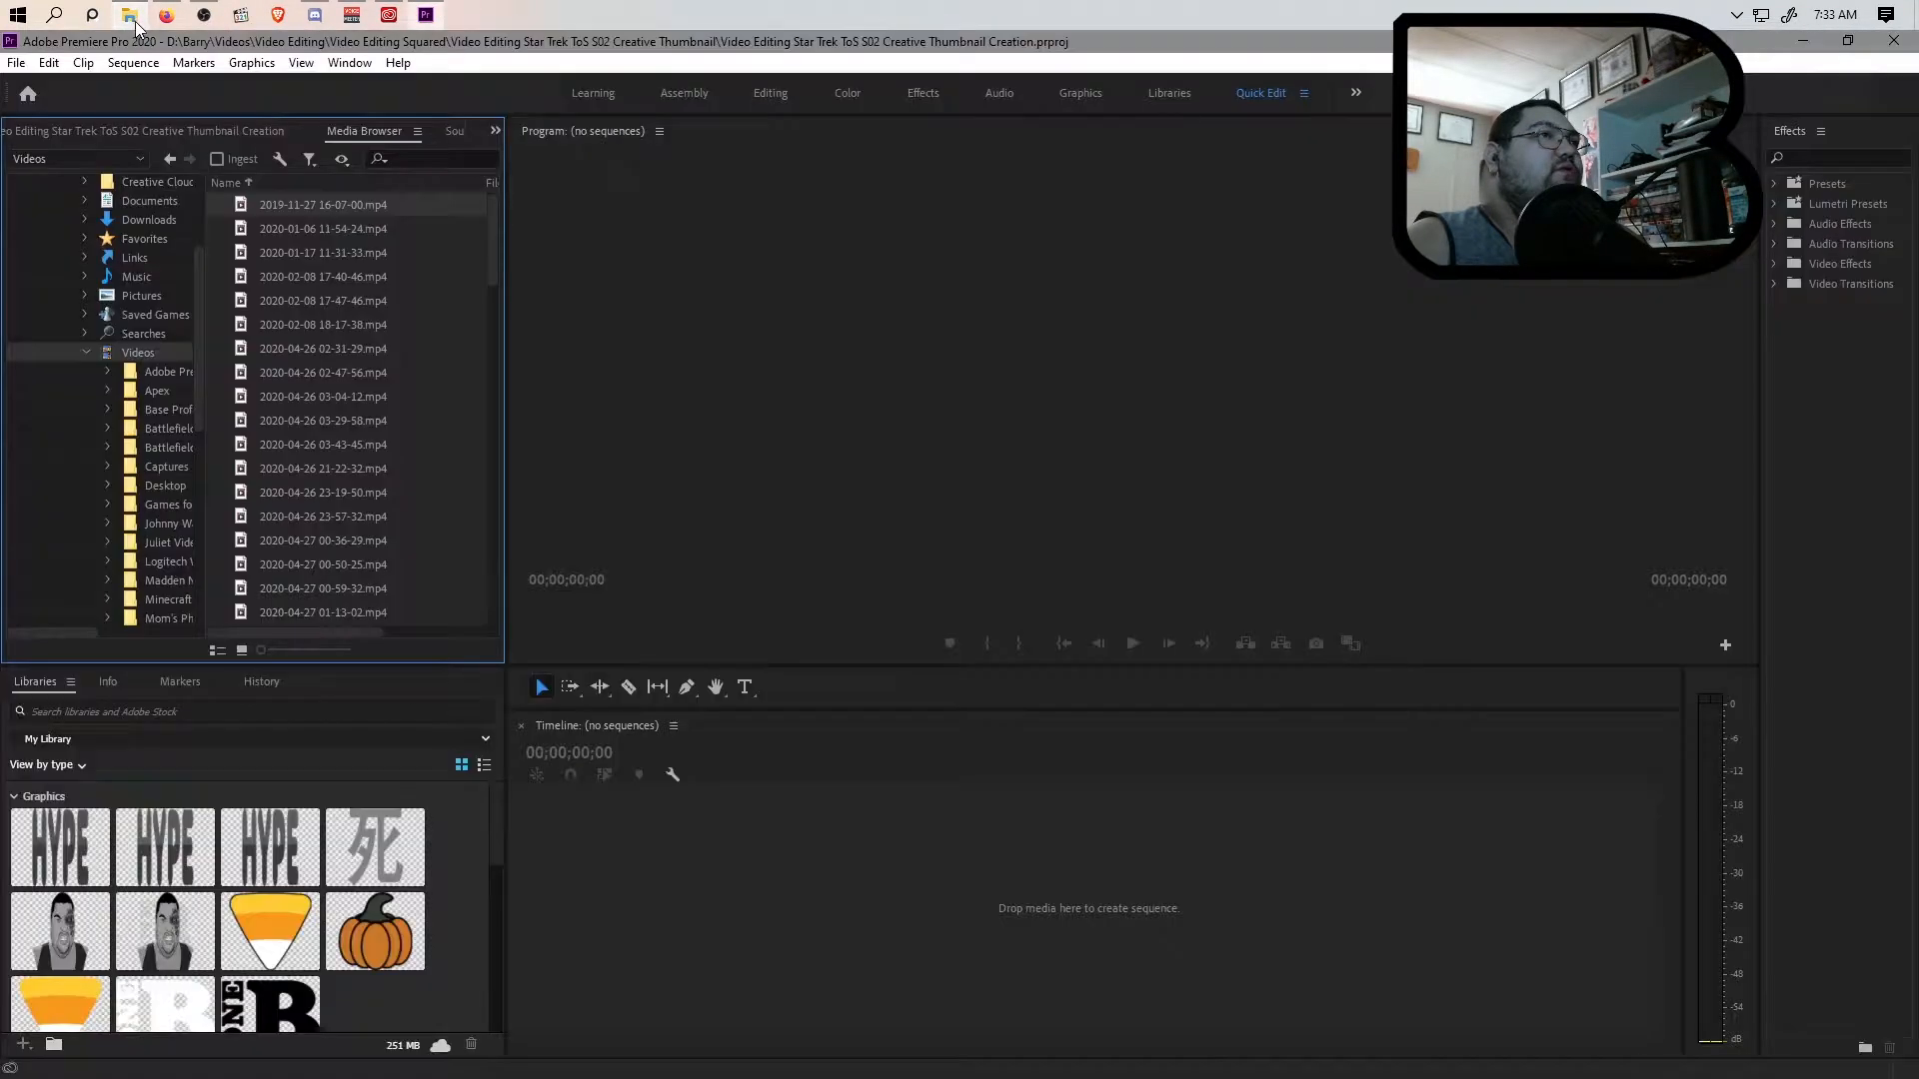
left_click(354, 348)
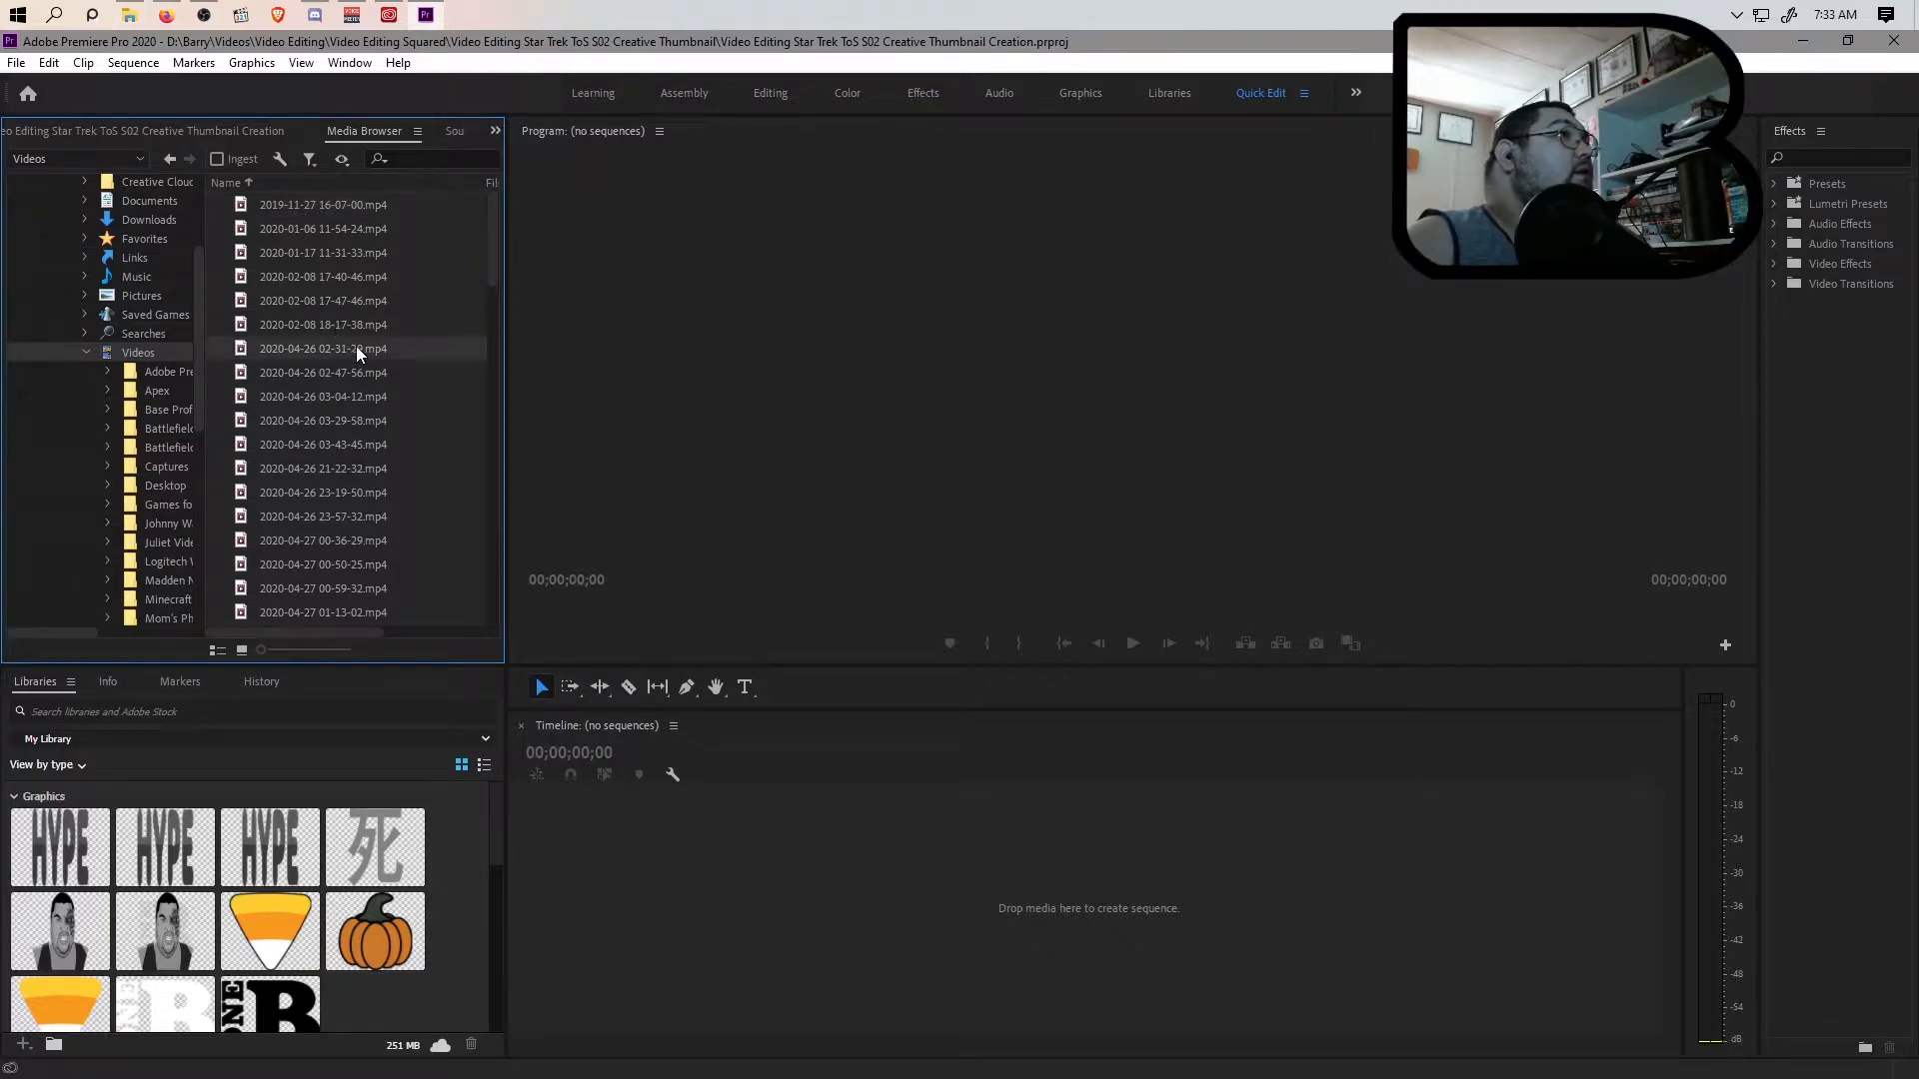
left_click_drag(359, 359, 116, 319)
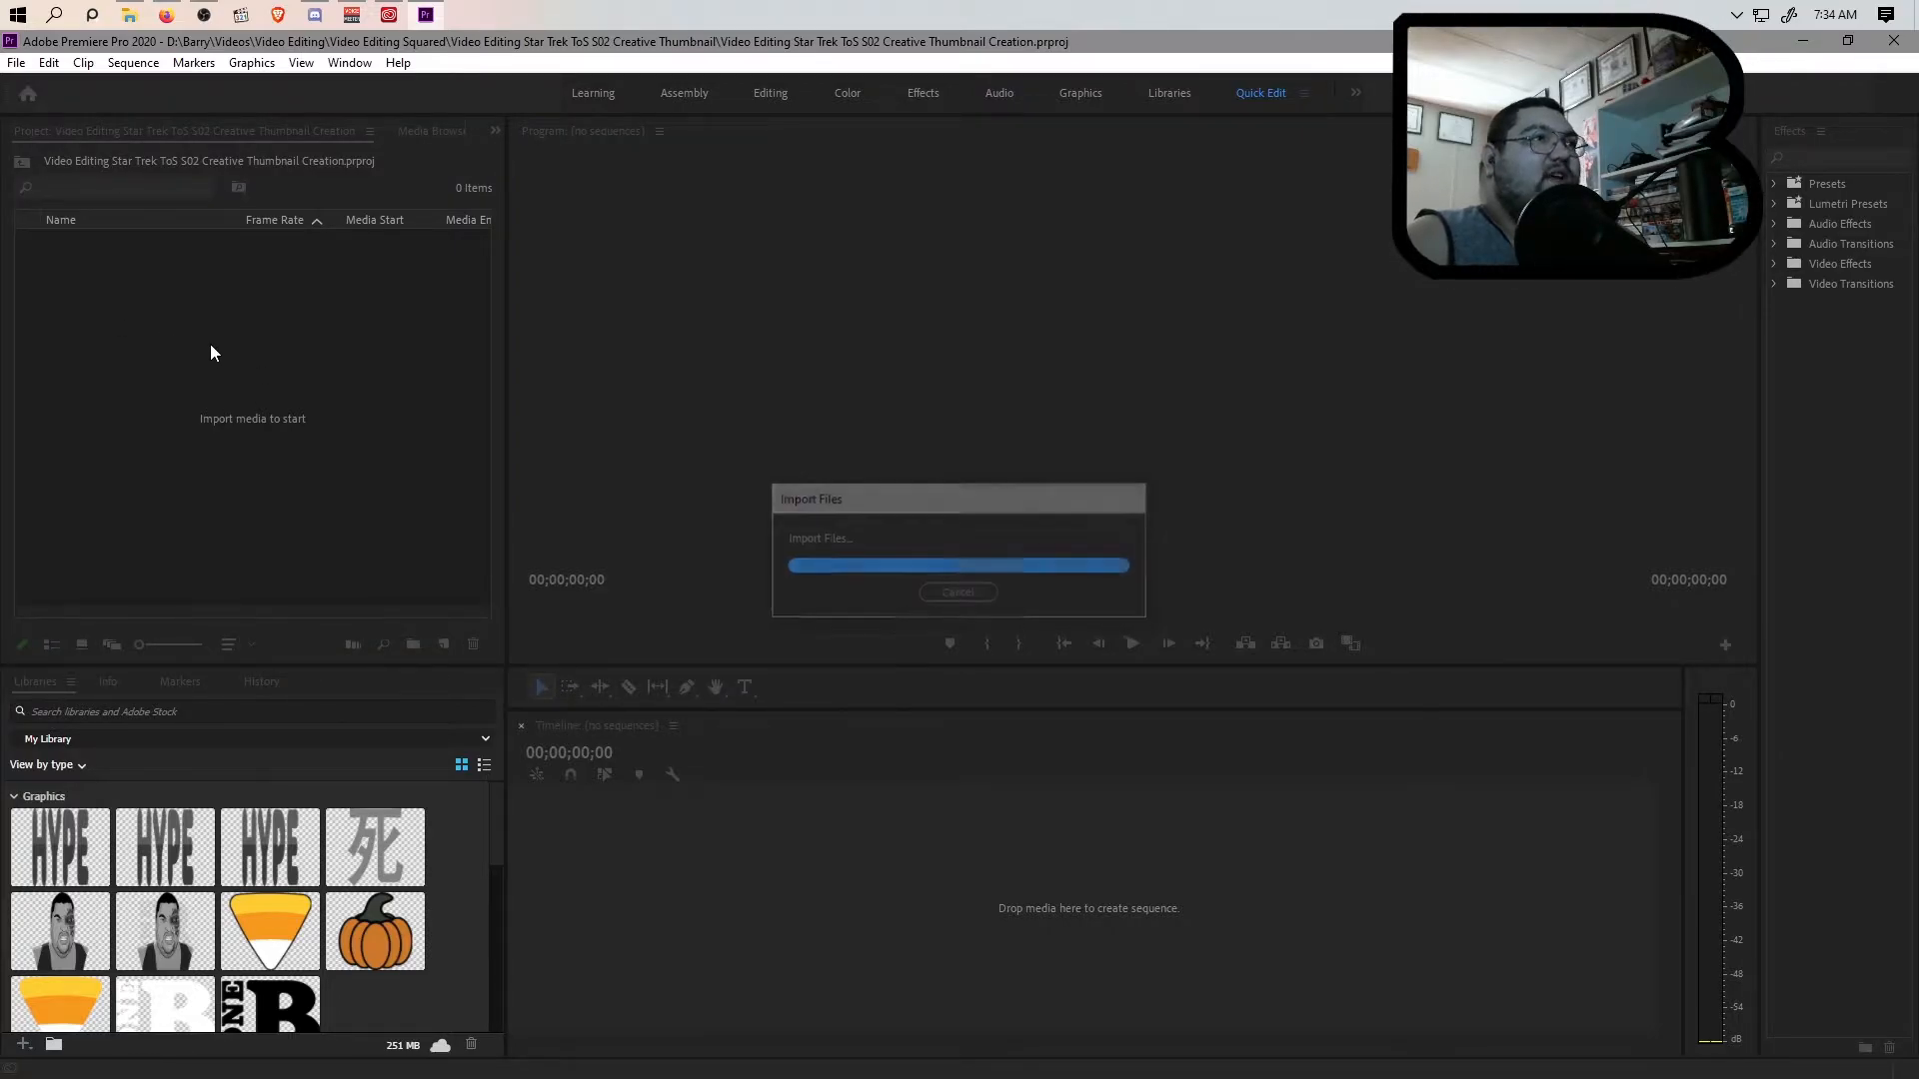
left_click_drag(188, 135, 40, 681)
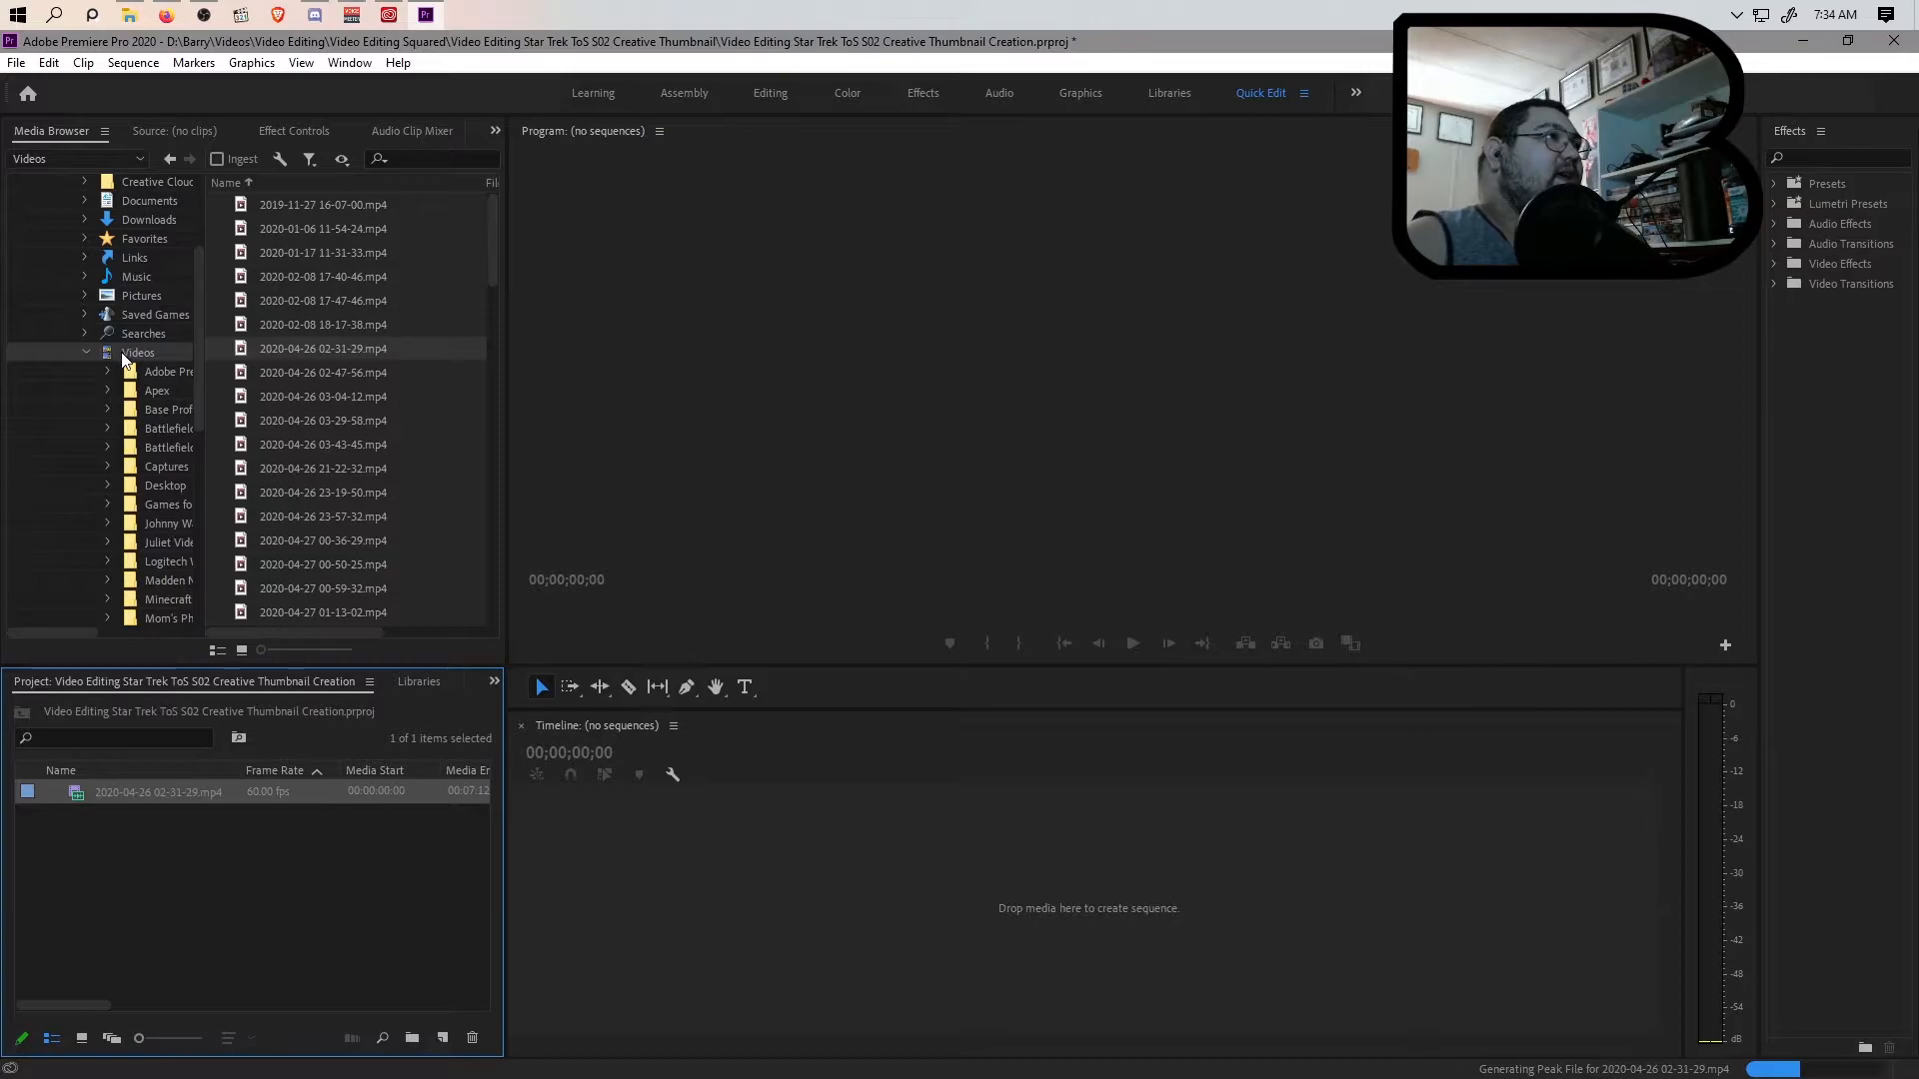
Step: Import YouTube_Endscreen_v1.mp4 into the project from the Video Editing > The One B > YouTube folder
scroll(285, 382, "down", 10)
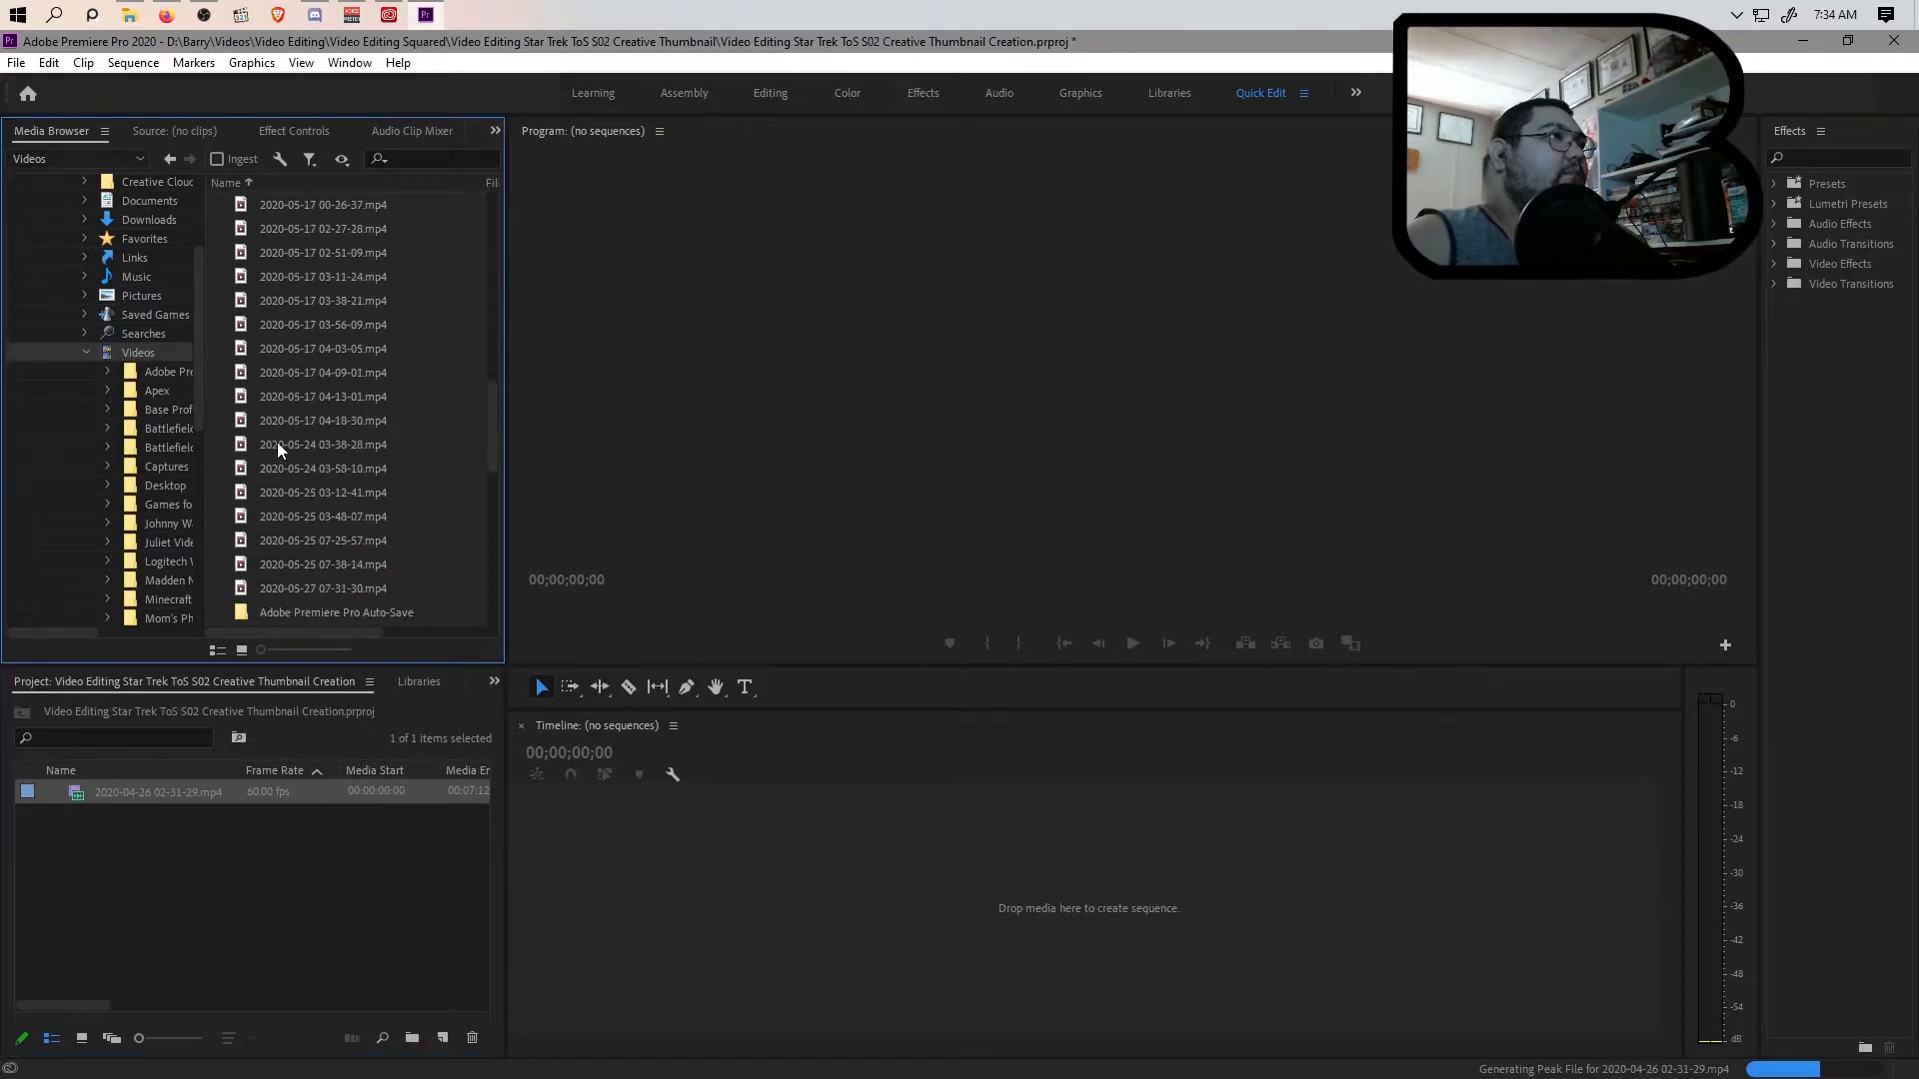
left_click_drag(493, 438, 354, 644)
double_click(316, 618)
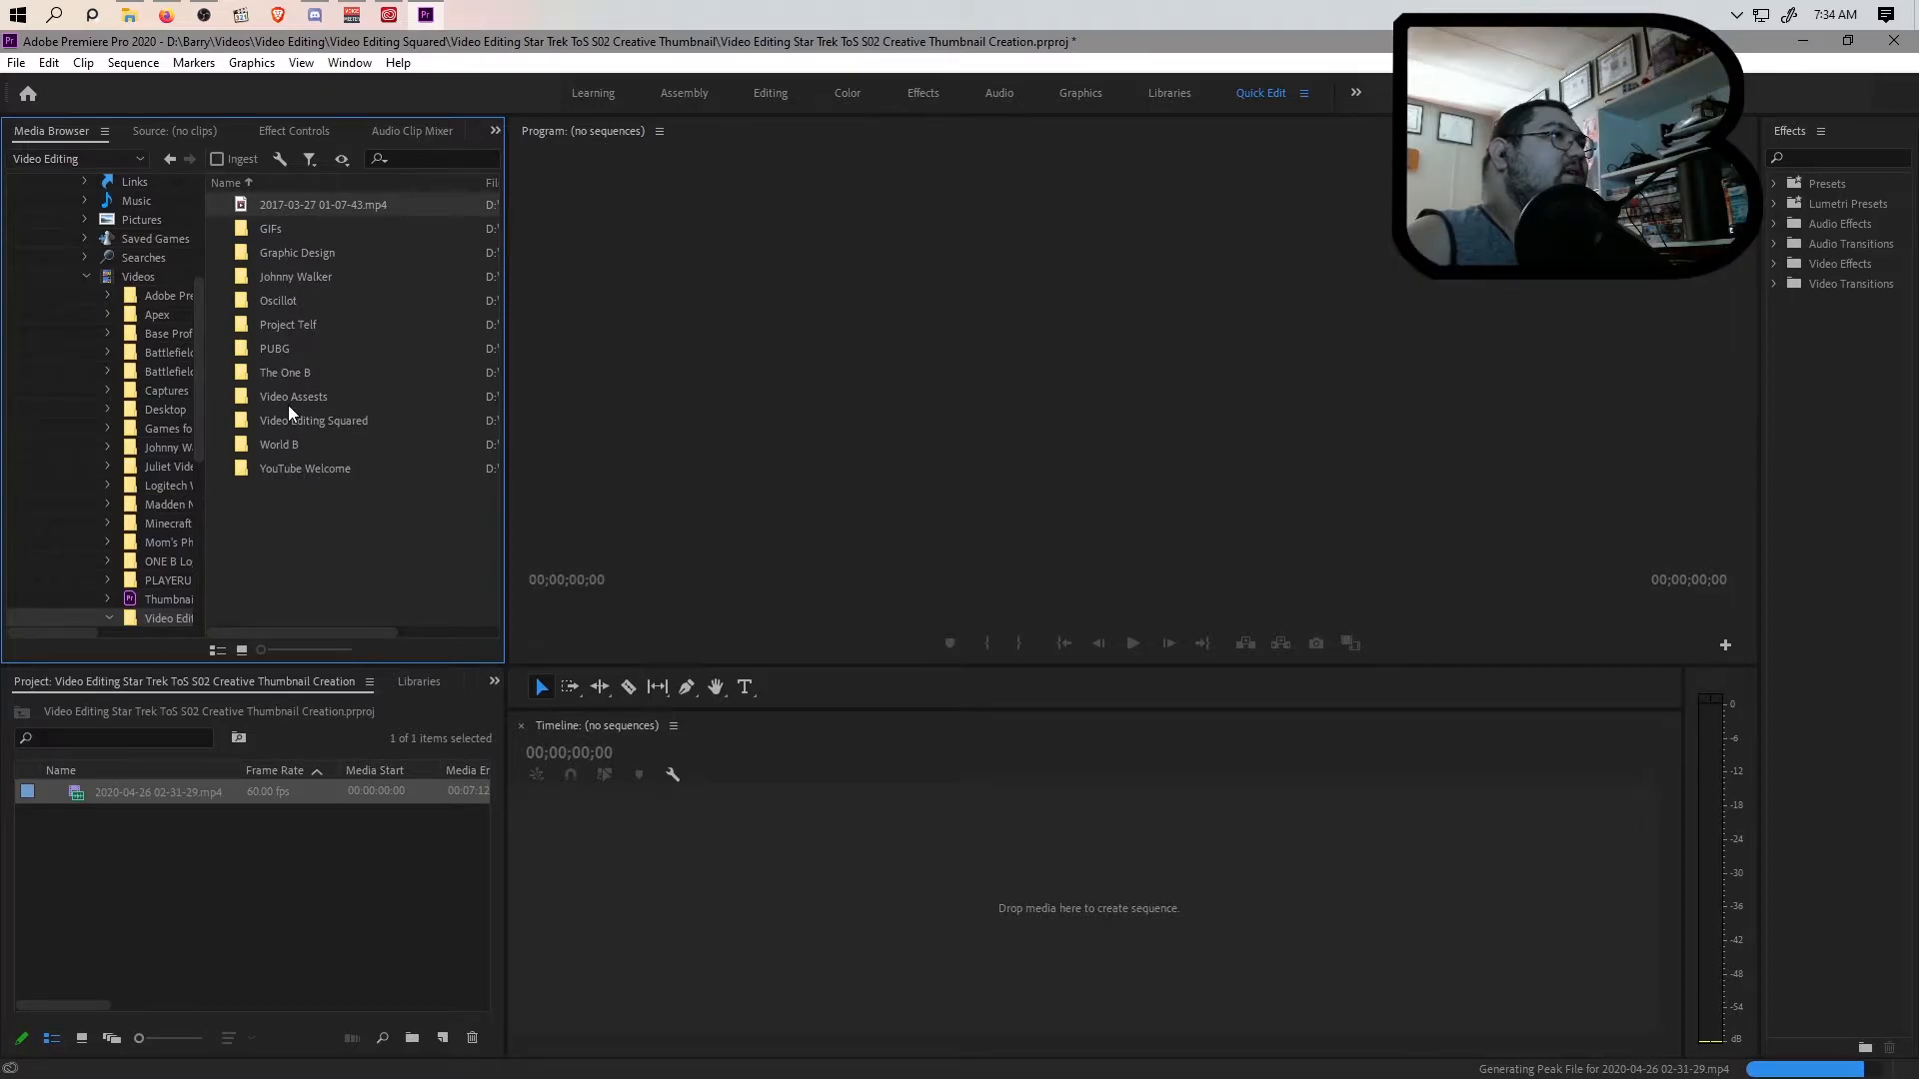
double_click(287, 373)
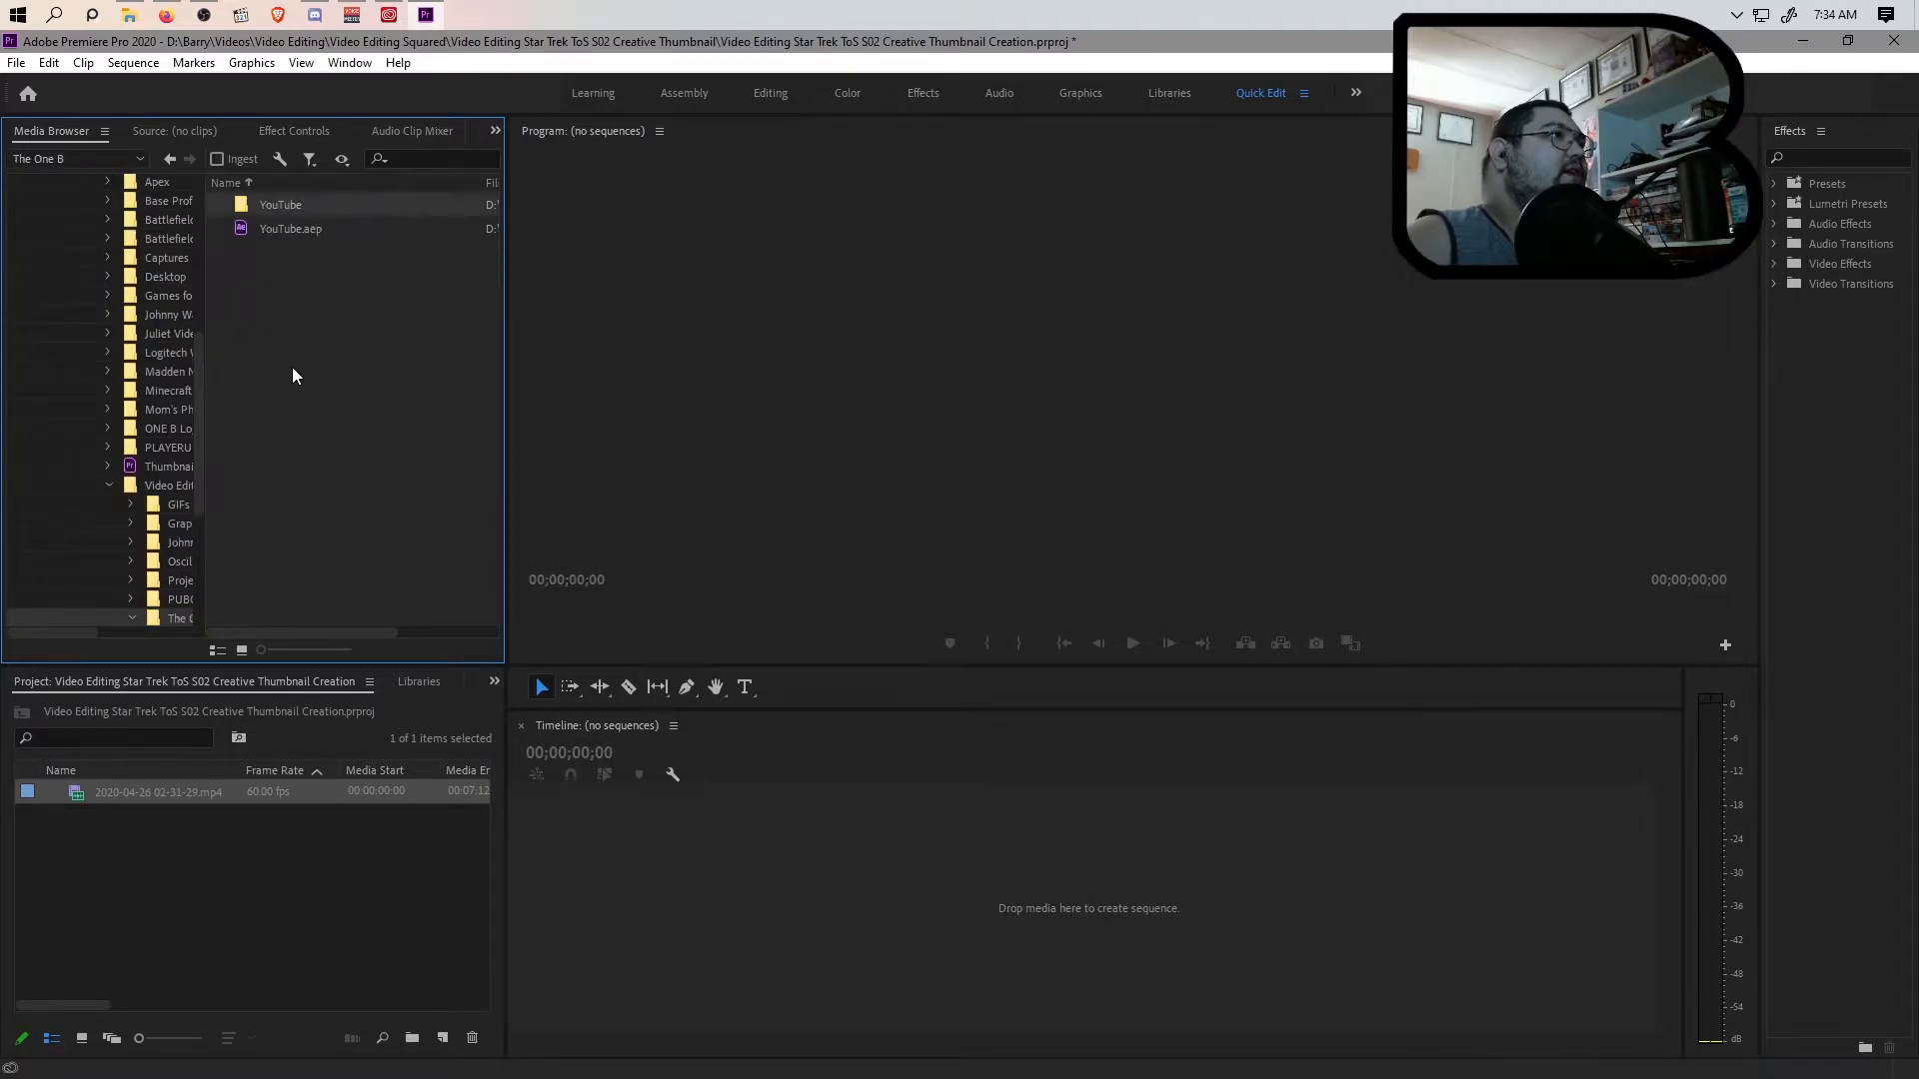
double_click(272, 206)
left_click(317, 299)
left_click_drag(228, 926, 232, 920)
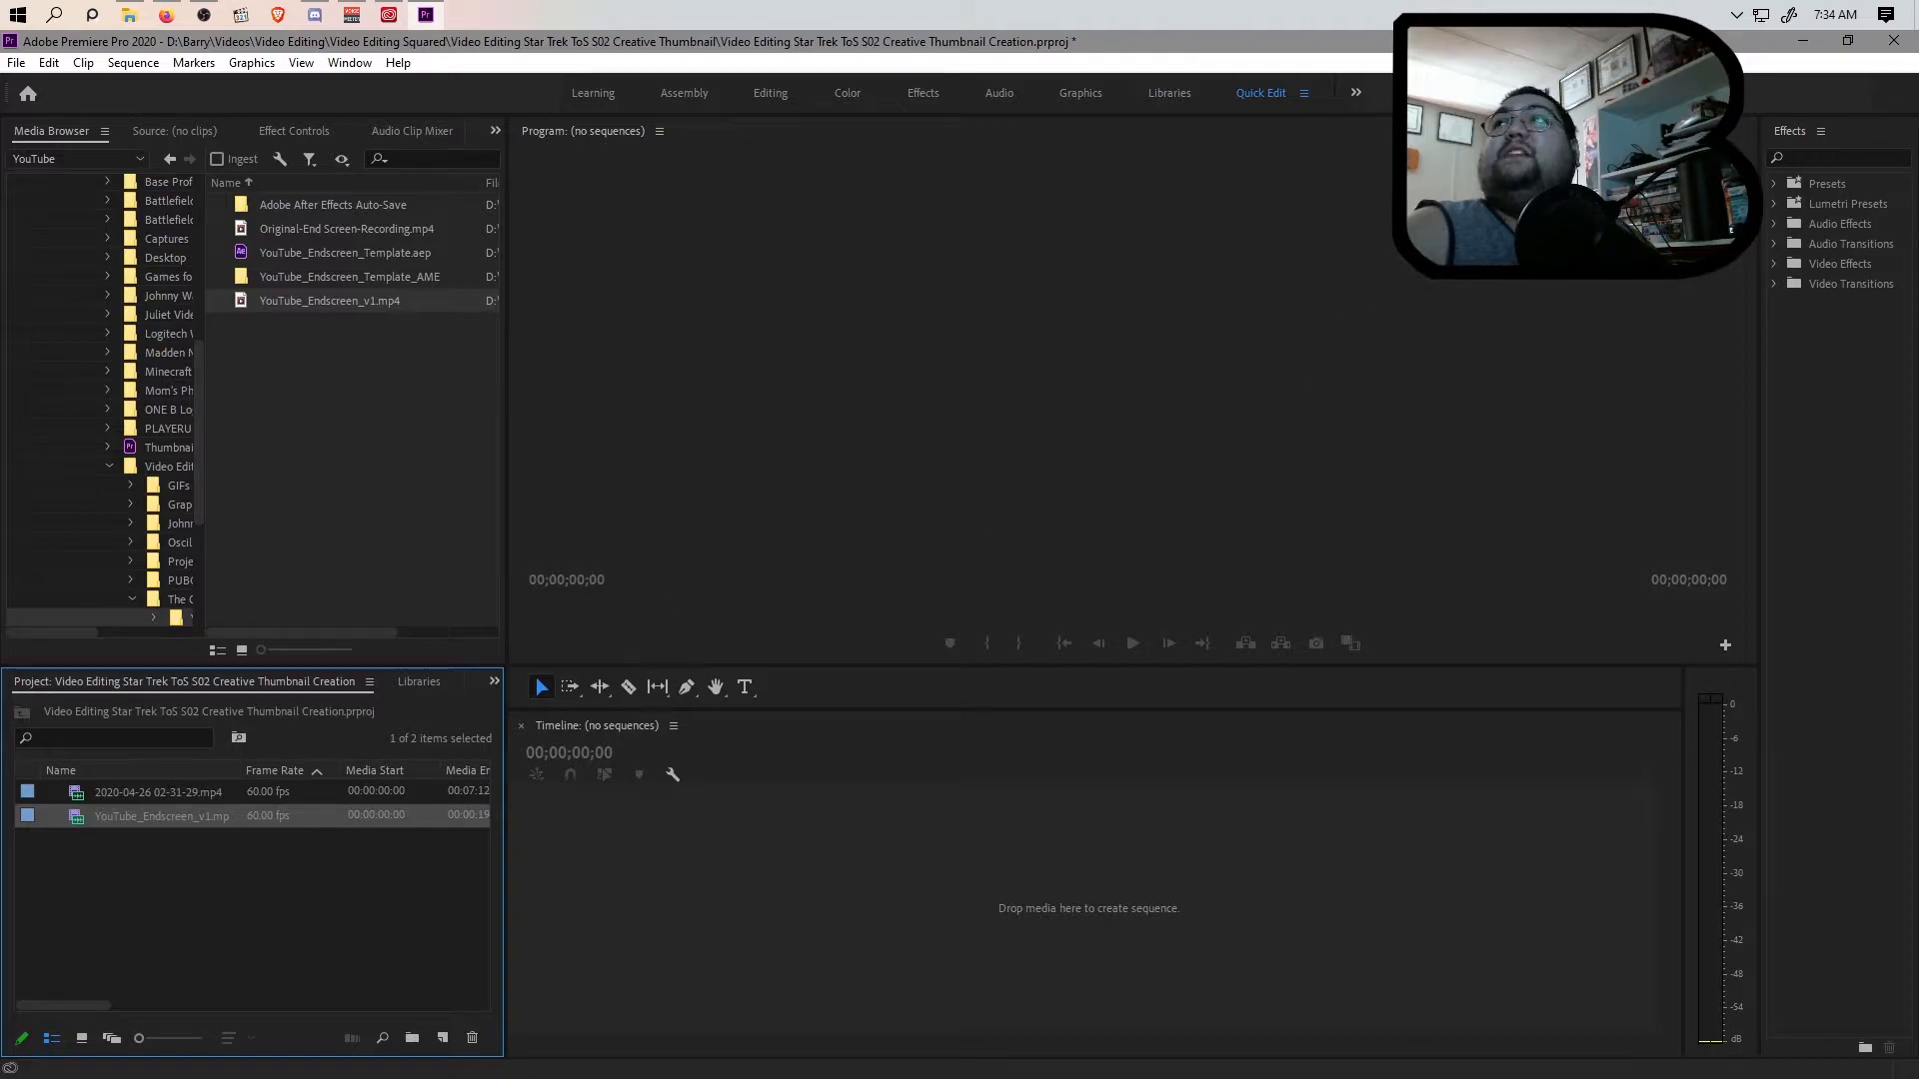
left_click(160, 792)
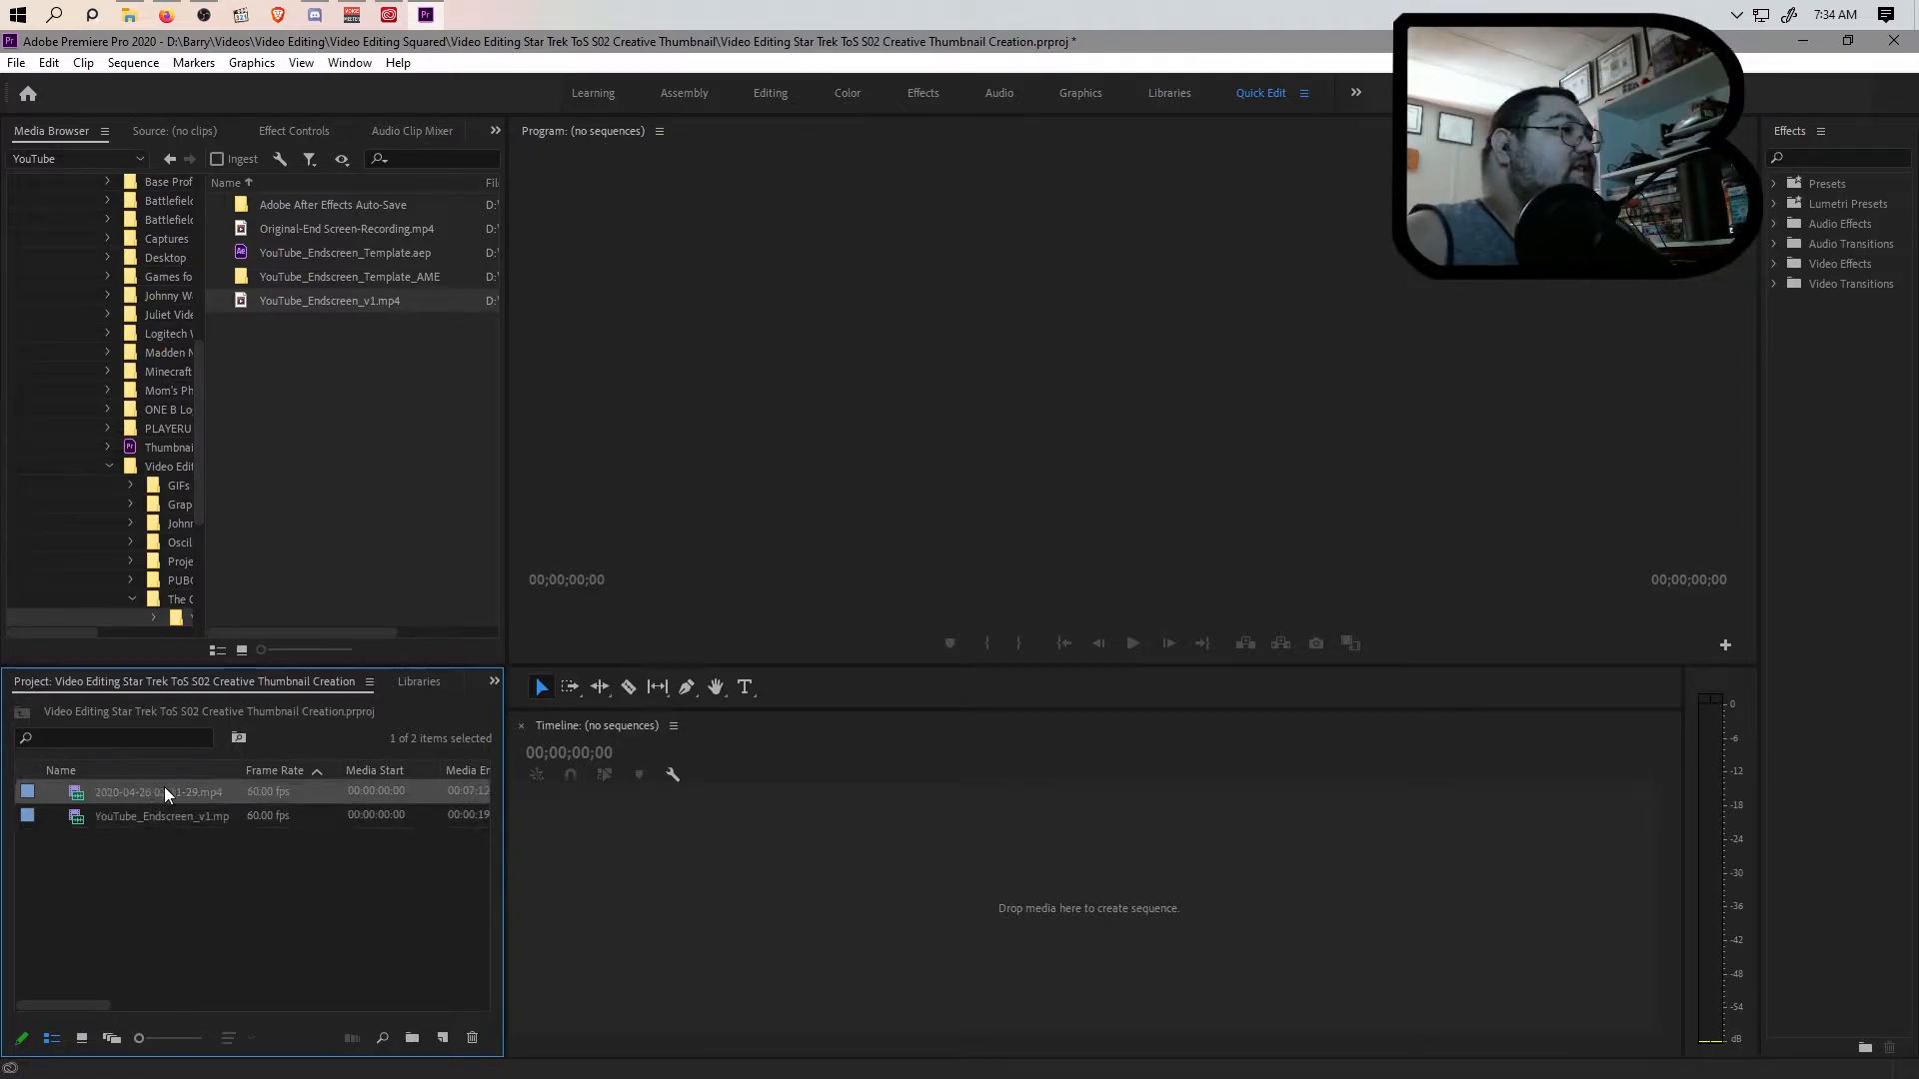
left_click_drag(715, 881, 716, 884)
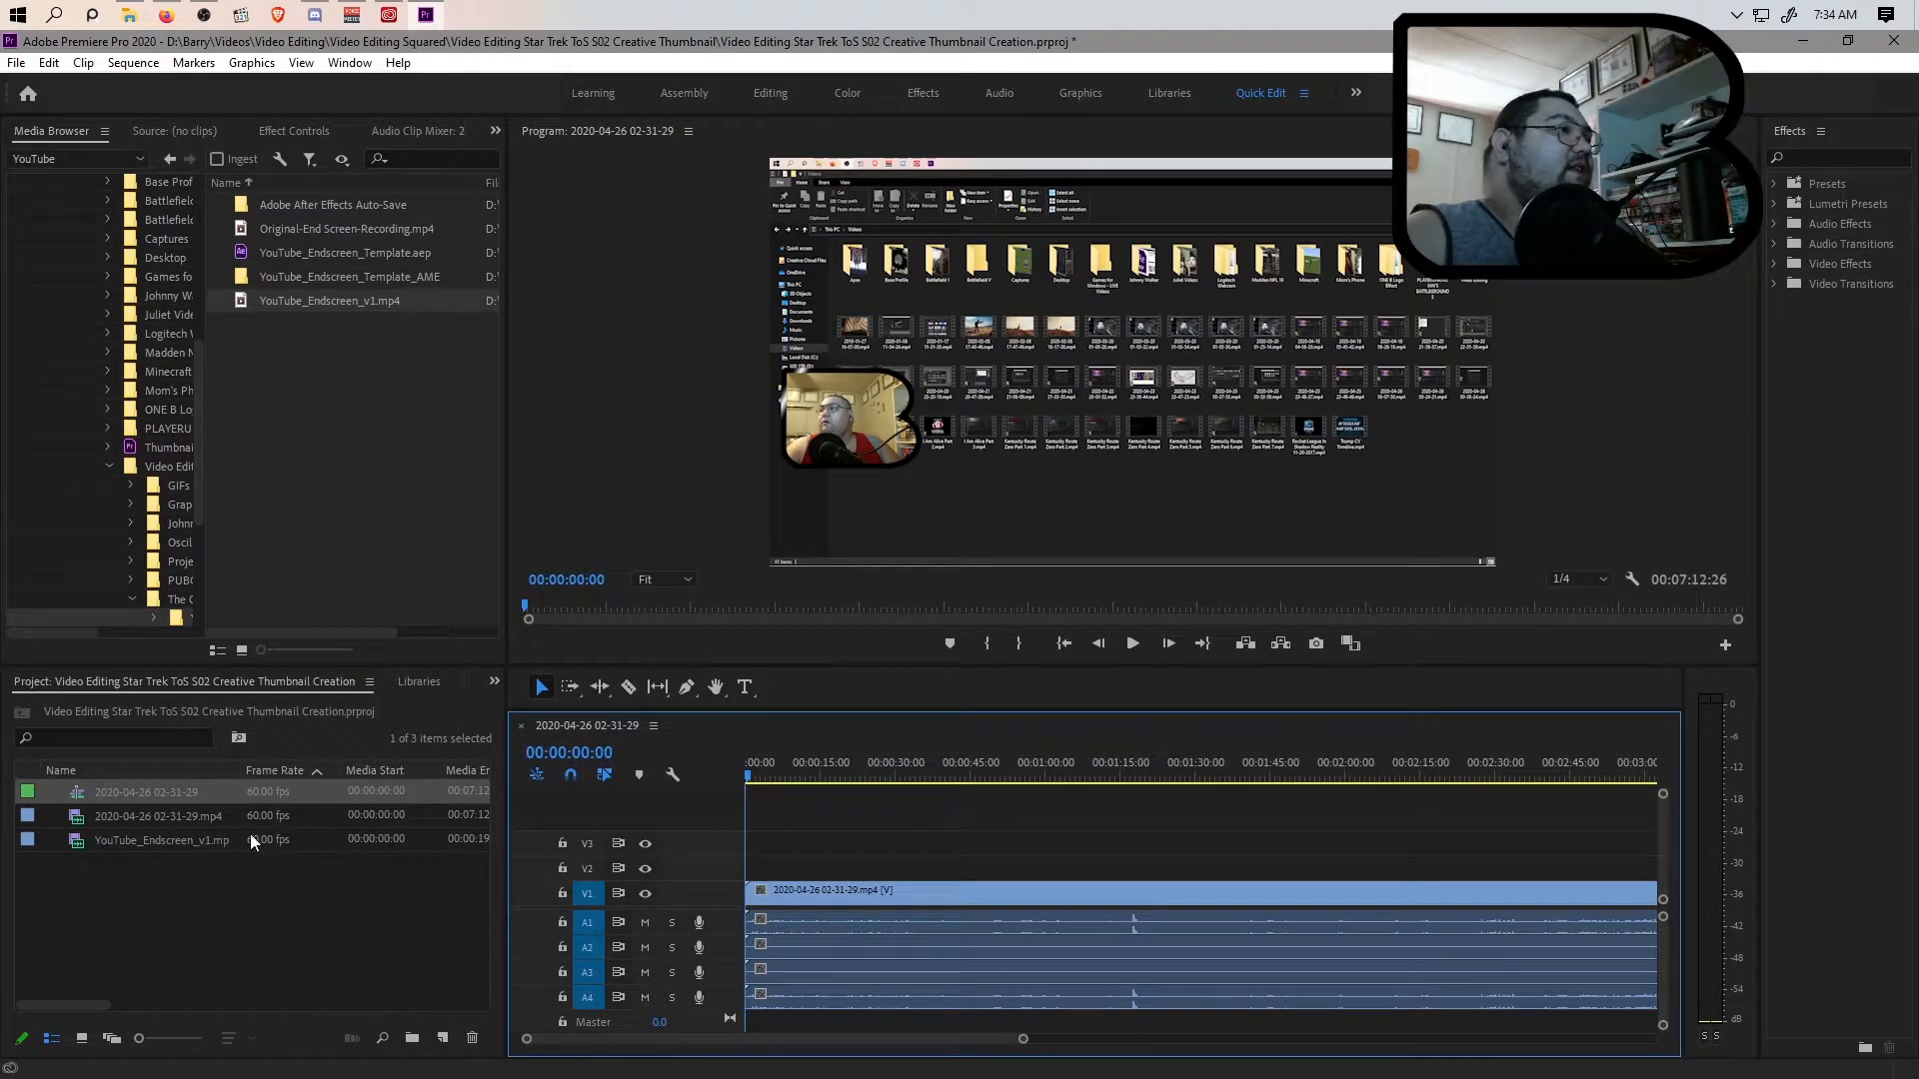
left_click_drag(1023, 1039, 1327, 1039)
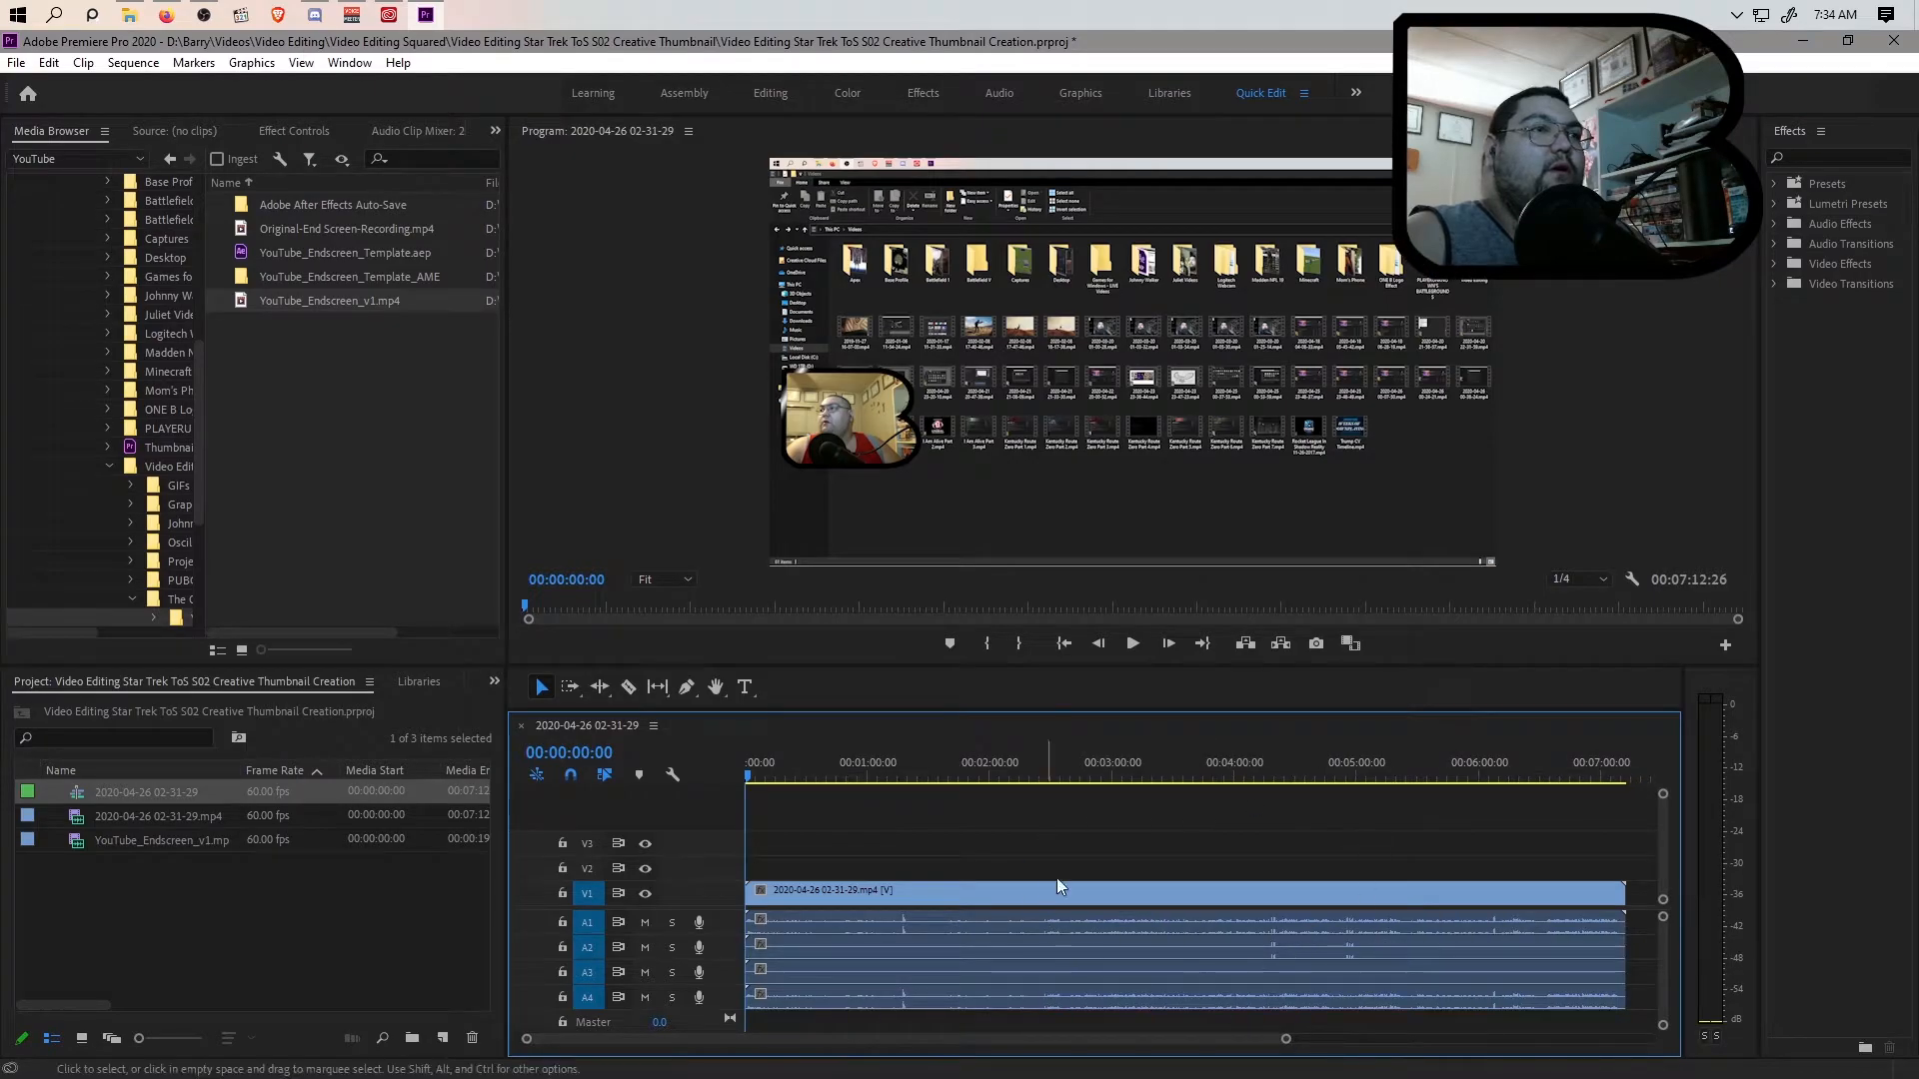
Step: Unlink the recording's video and audio clips, and link the V1 clip with all four audio clips again
left_click(769, 952)
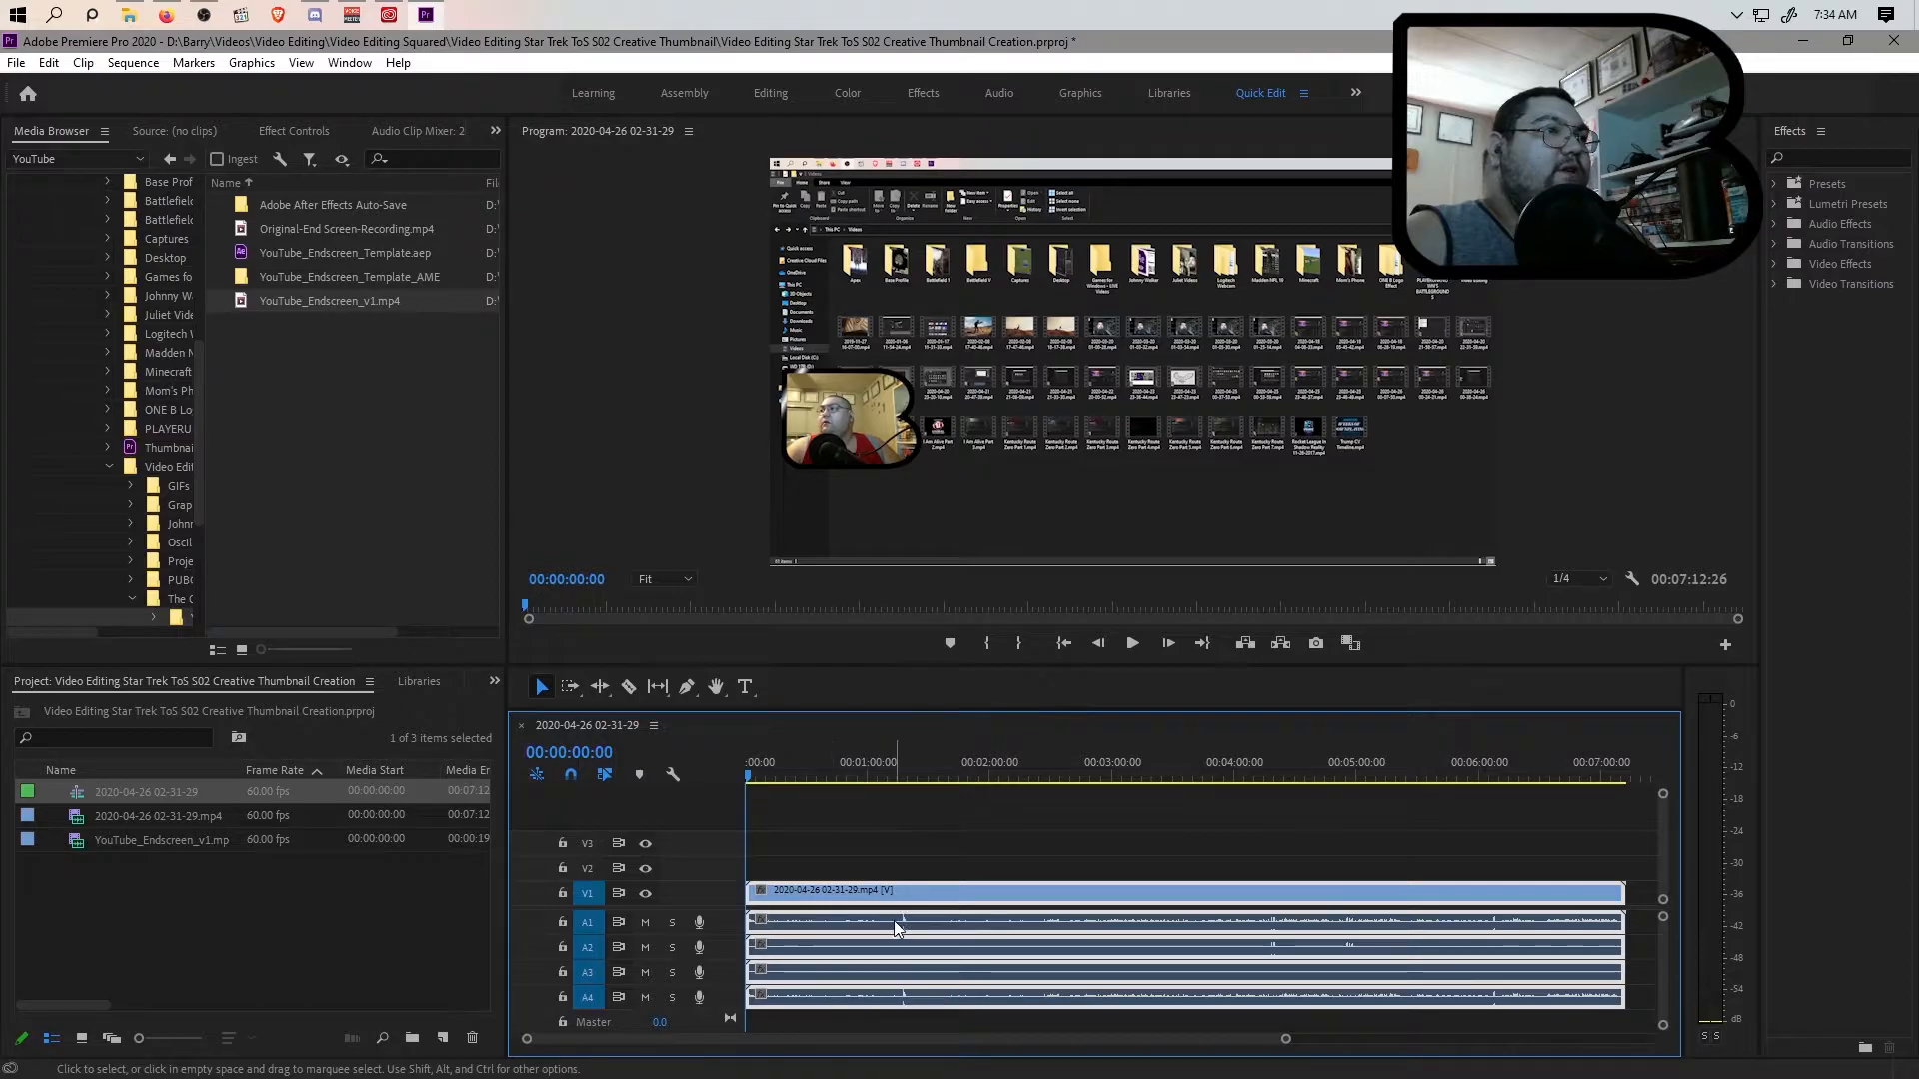
key("ctrl+l")
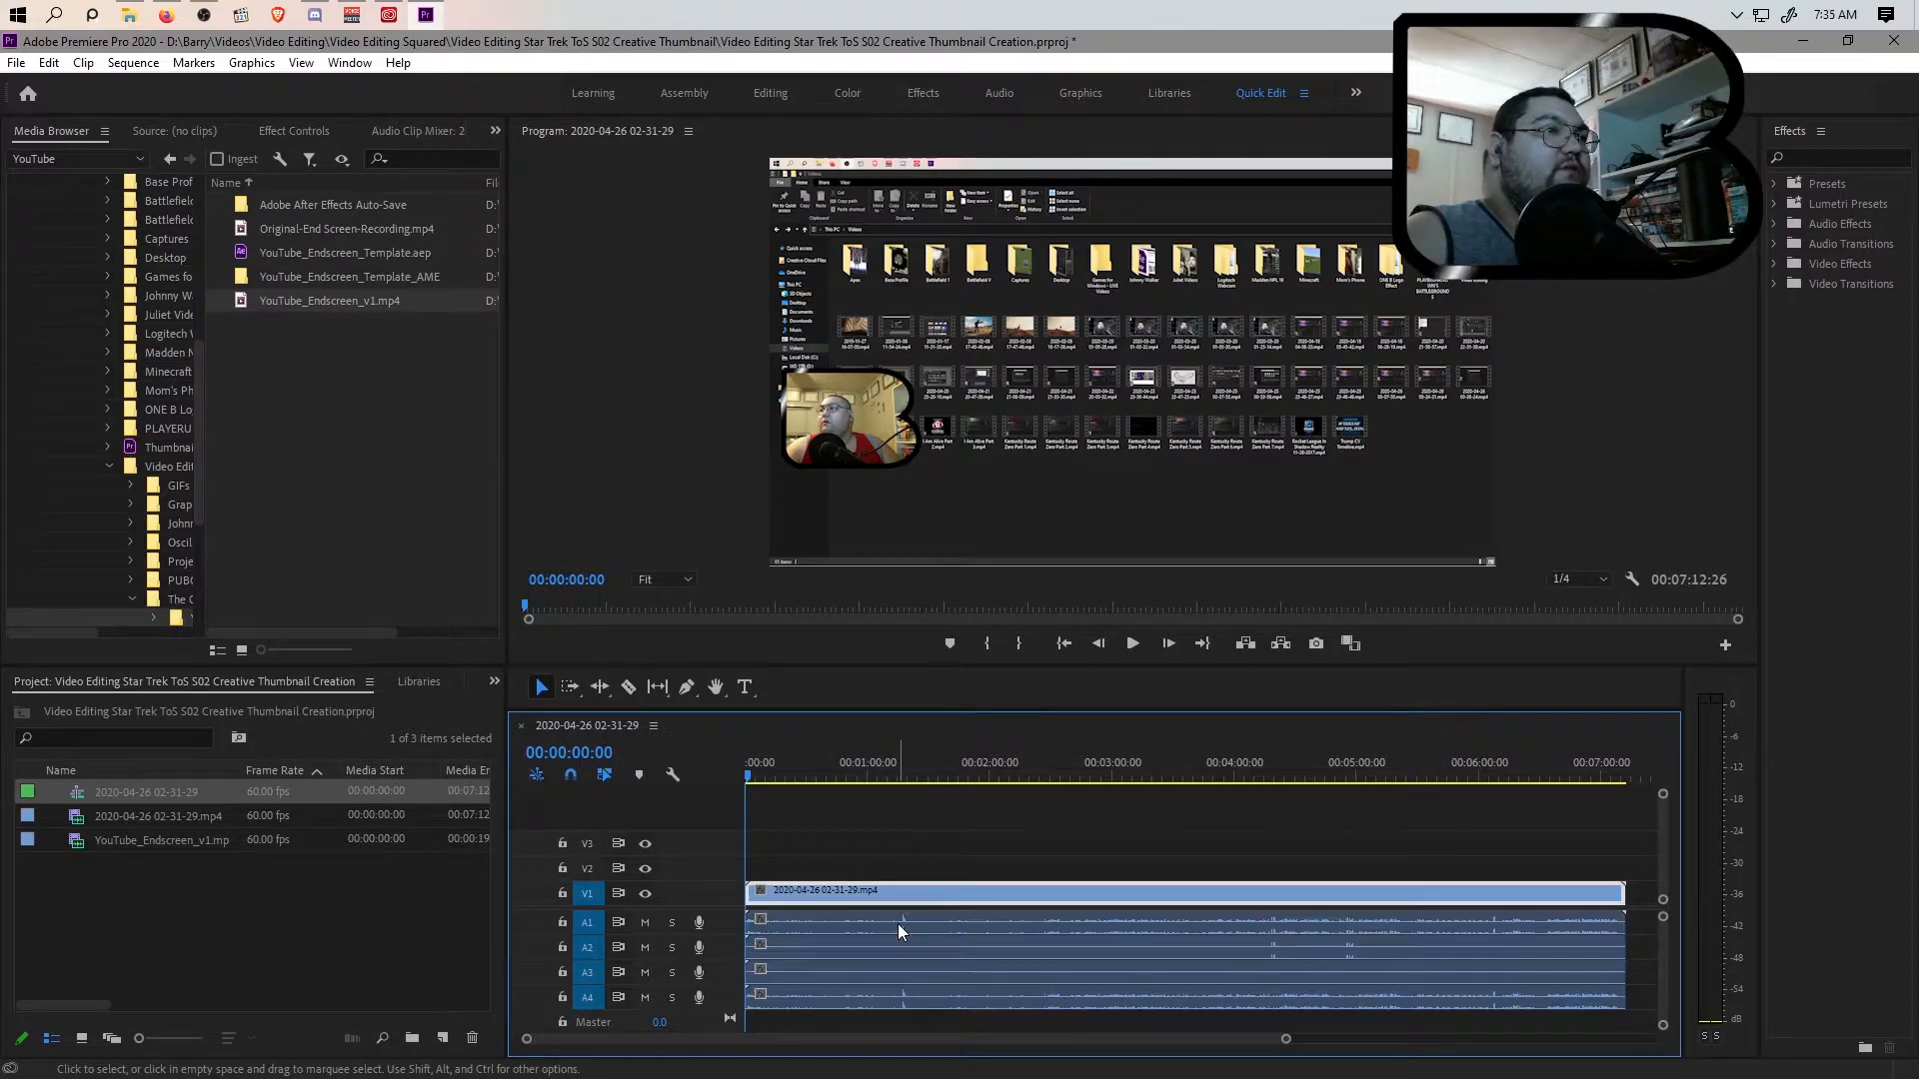
right_click(830, 920)
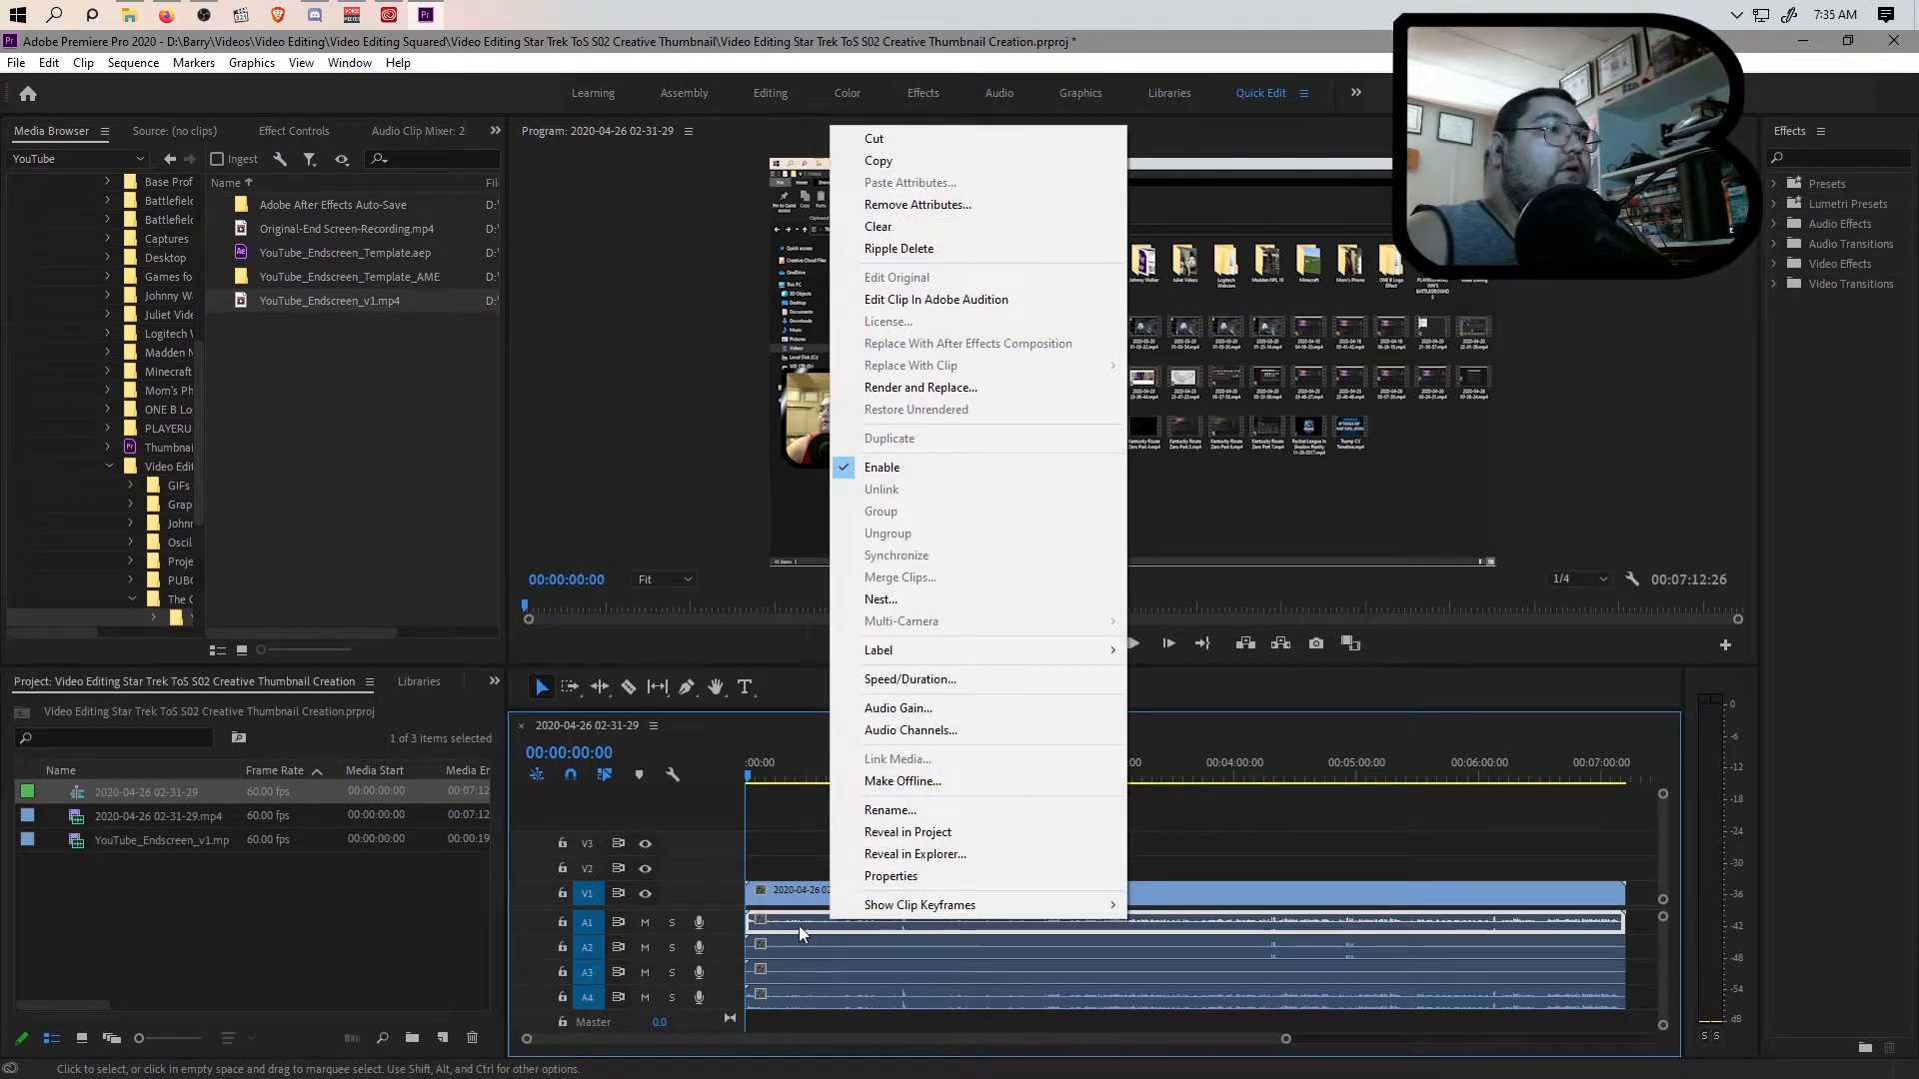
left_click(806, 930)
left_click(815, 997)
left_click(803, 887, "shift")
left_click(812, 924, "shift")
left_click(816, 946, "shift")
left_click(819, 970, "shift")
key("ctrl+l")
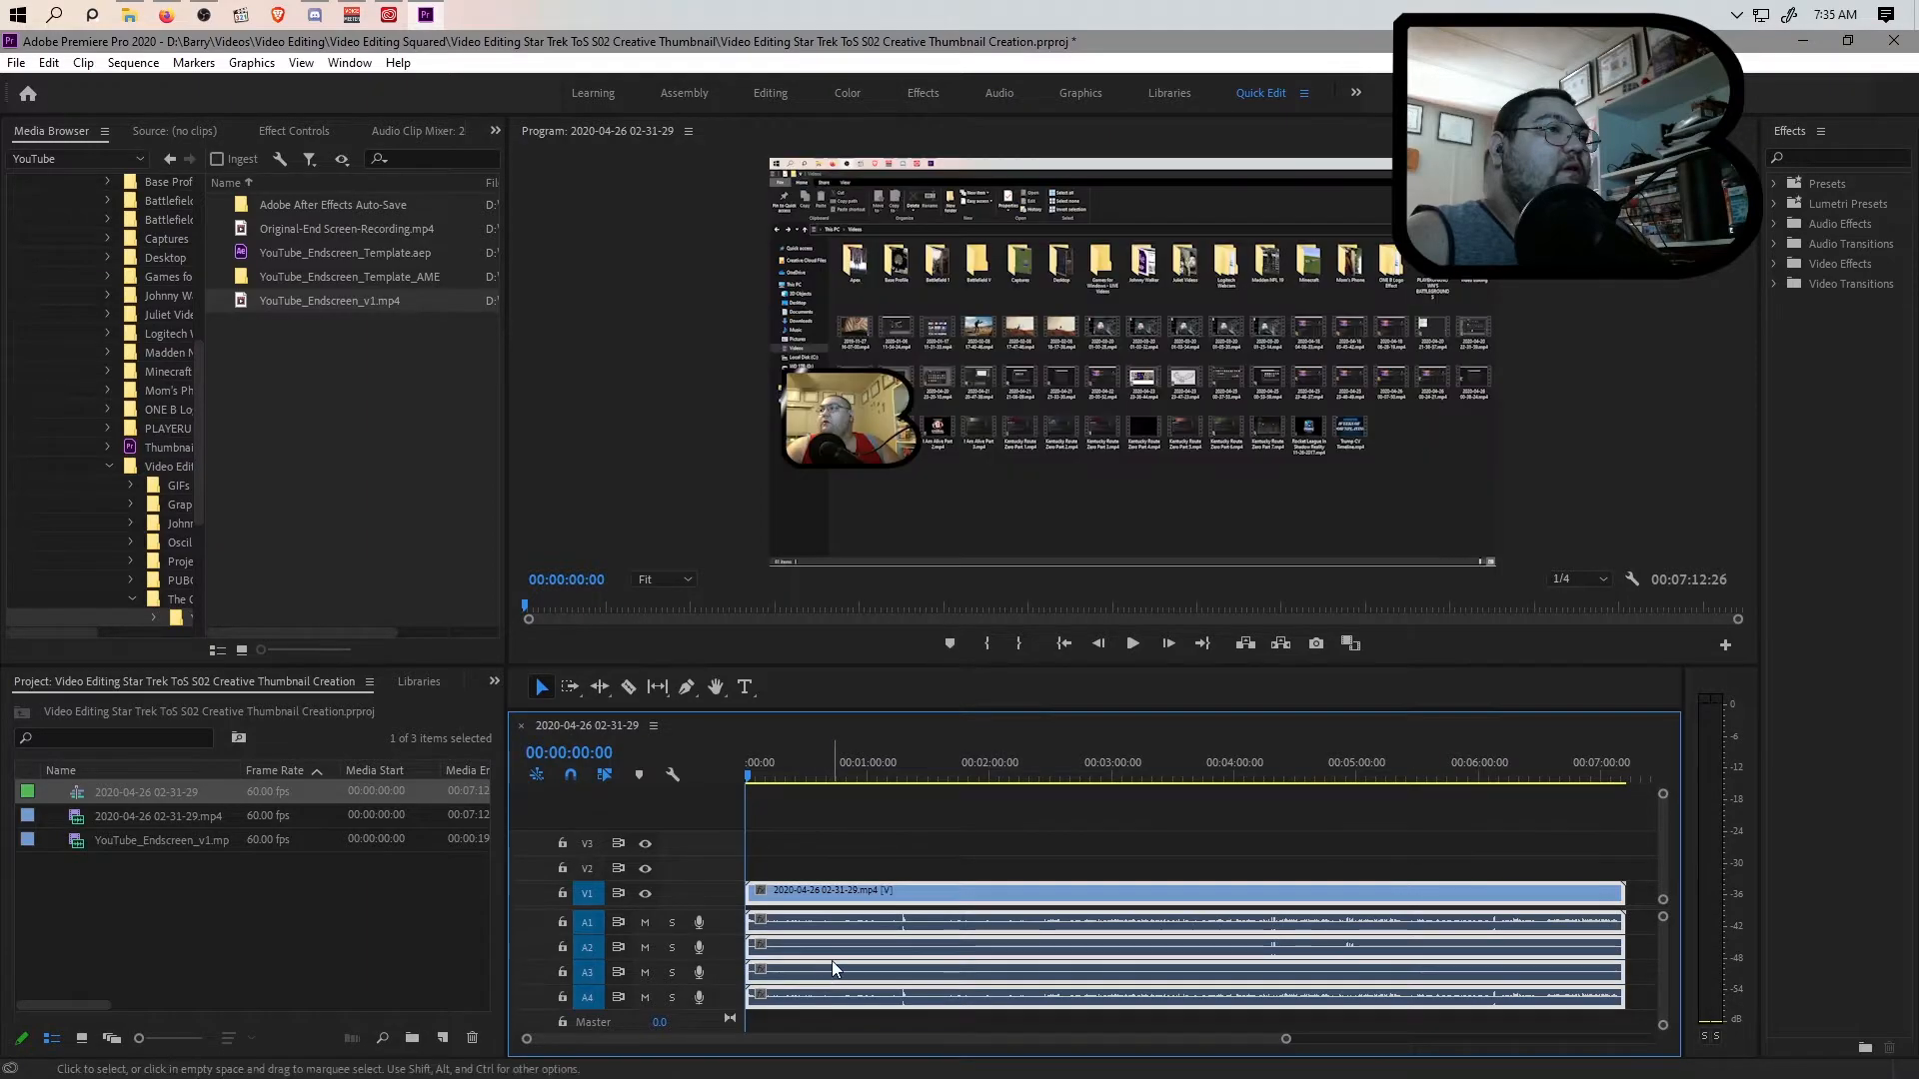
Step: Unlink the recording's video and audio and delete its audio clips on tracks A1 and A3
right_click(814, 891)
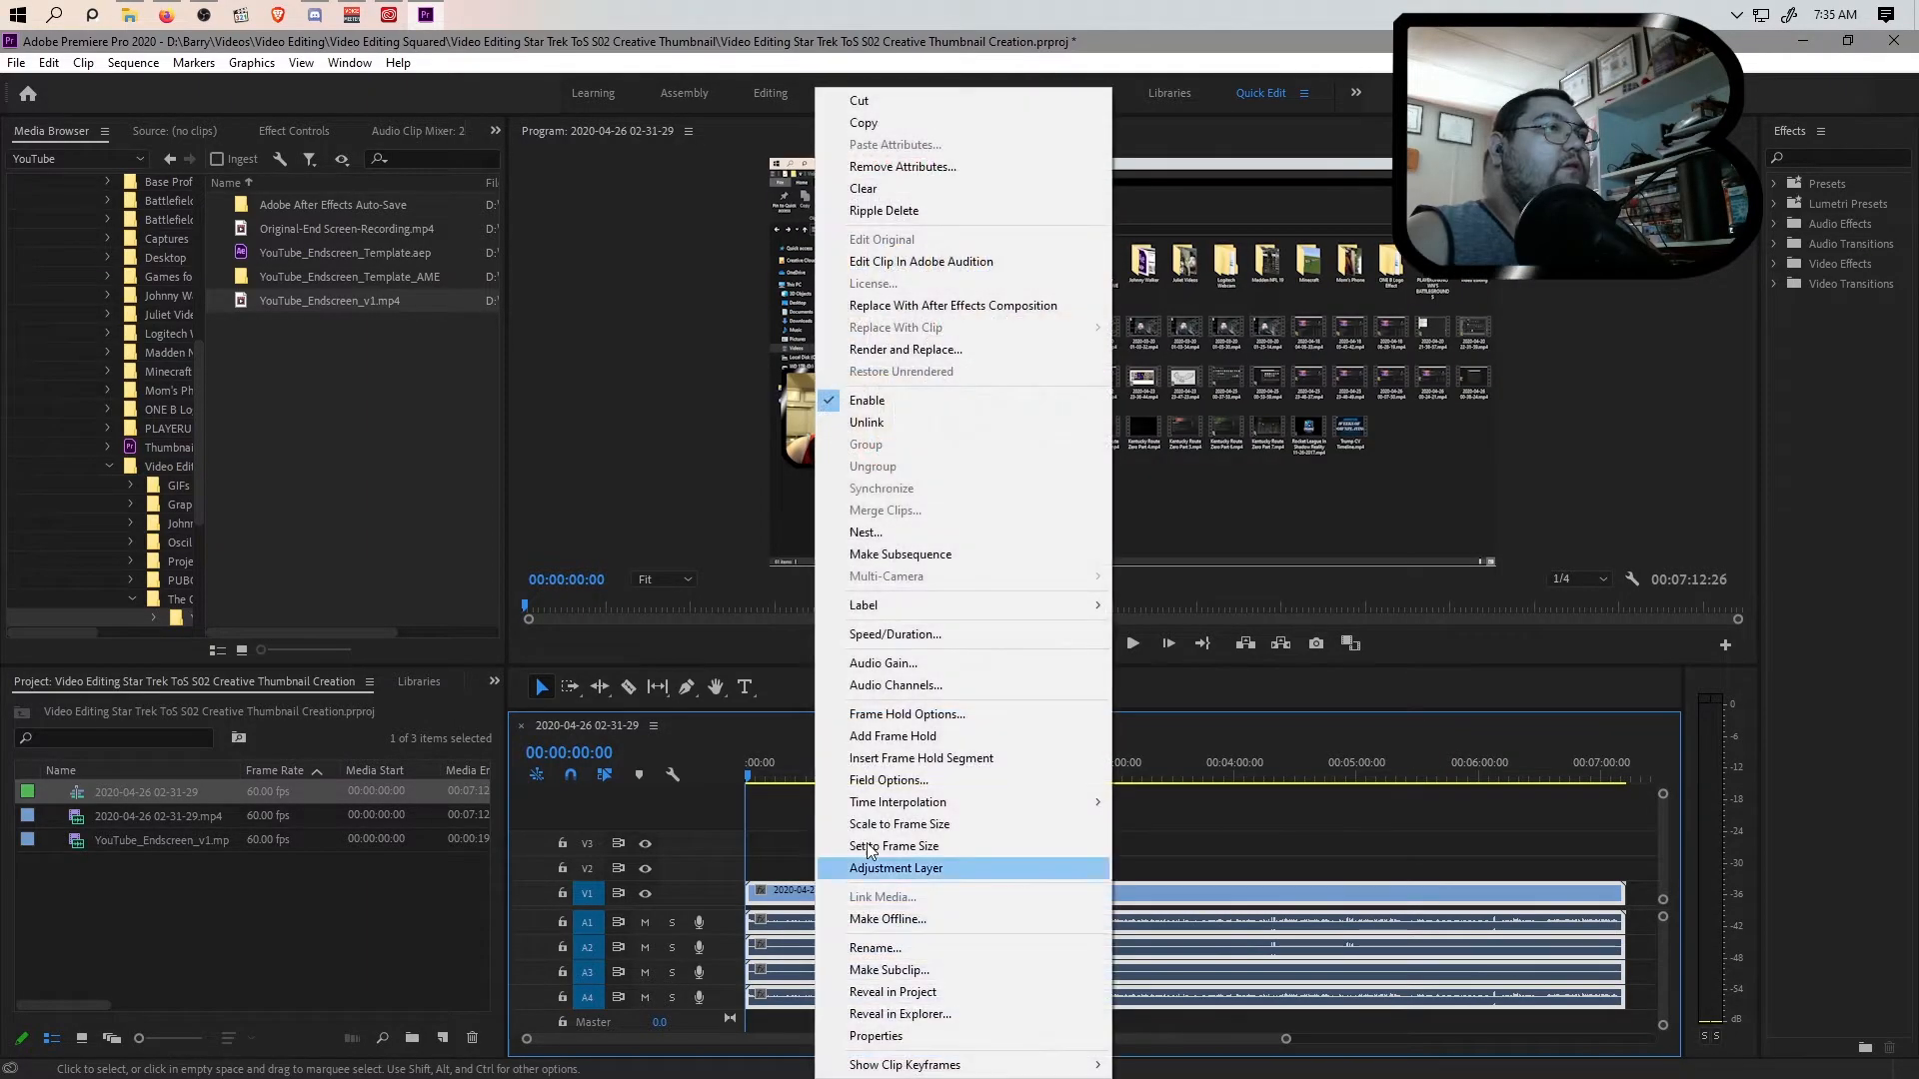
left_click(867, 422)
left_click(802, 915)
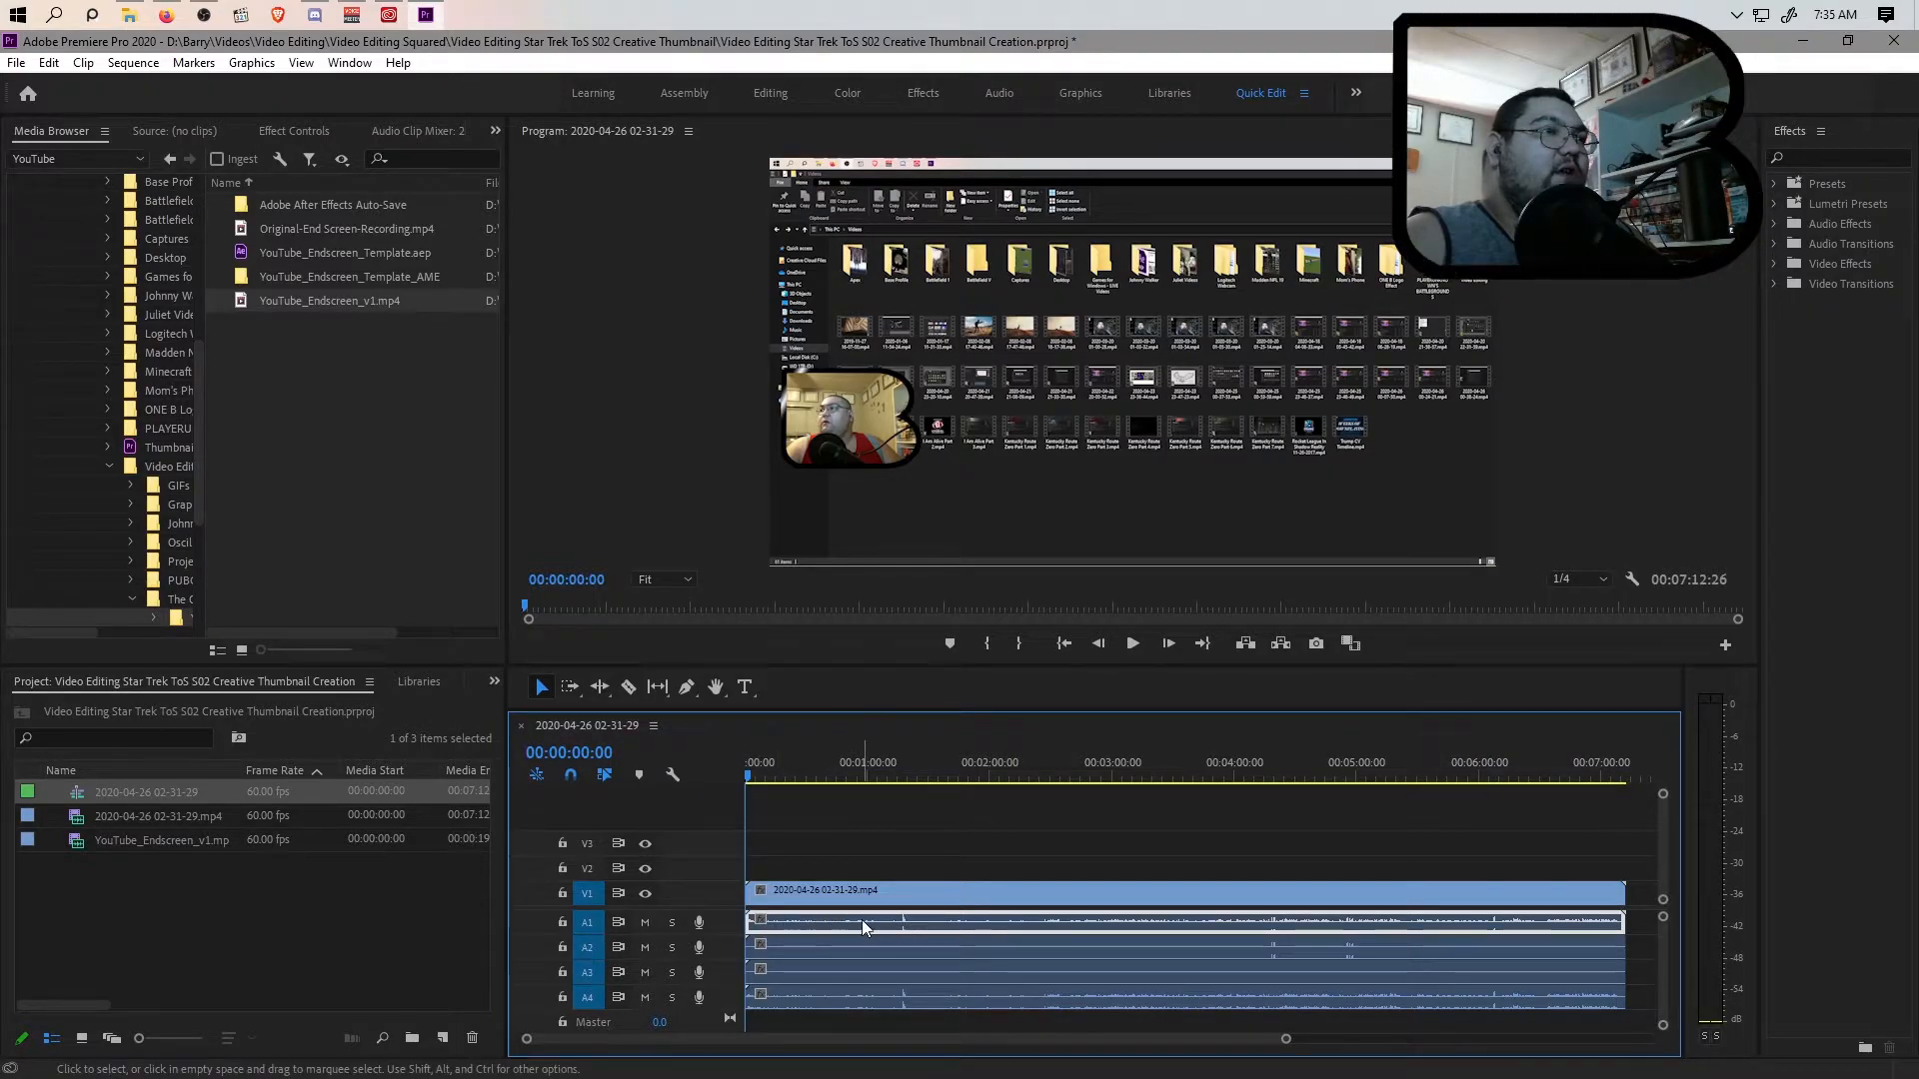
key("Delete")
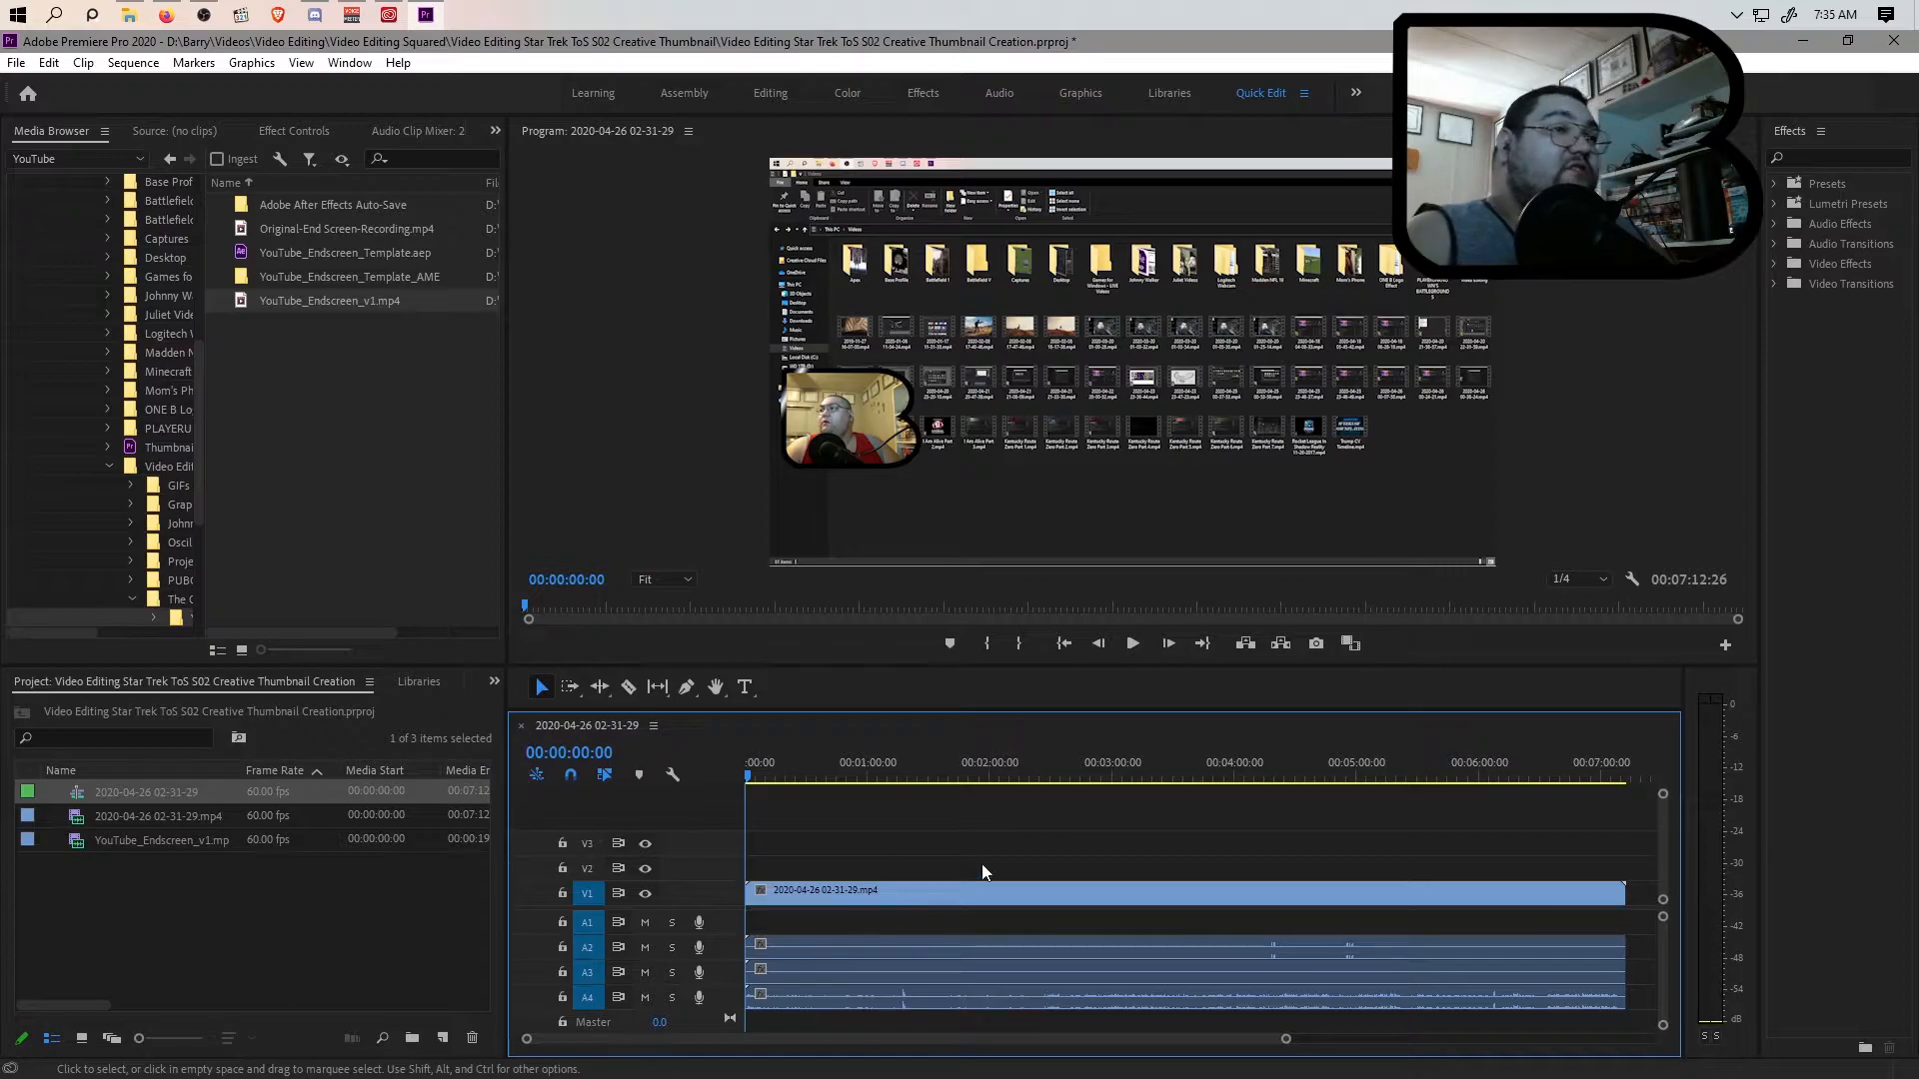
left_click(832, 947)
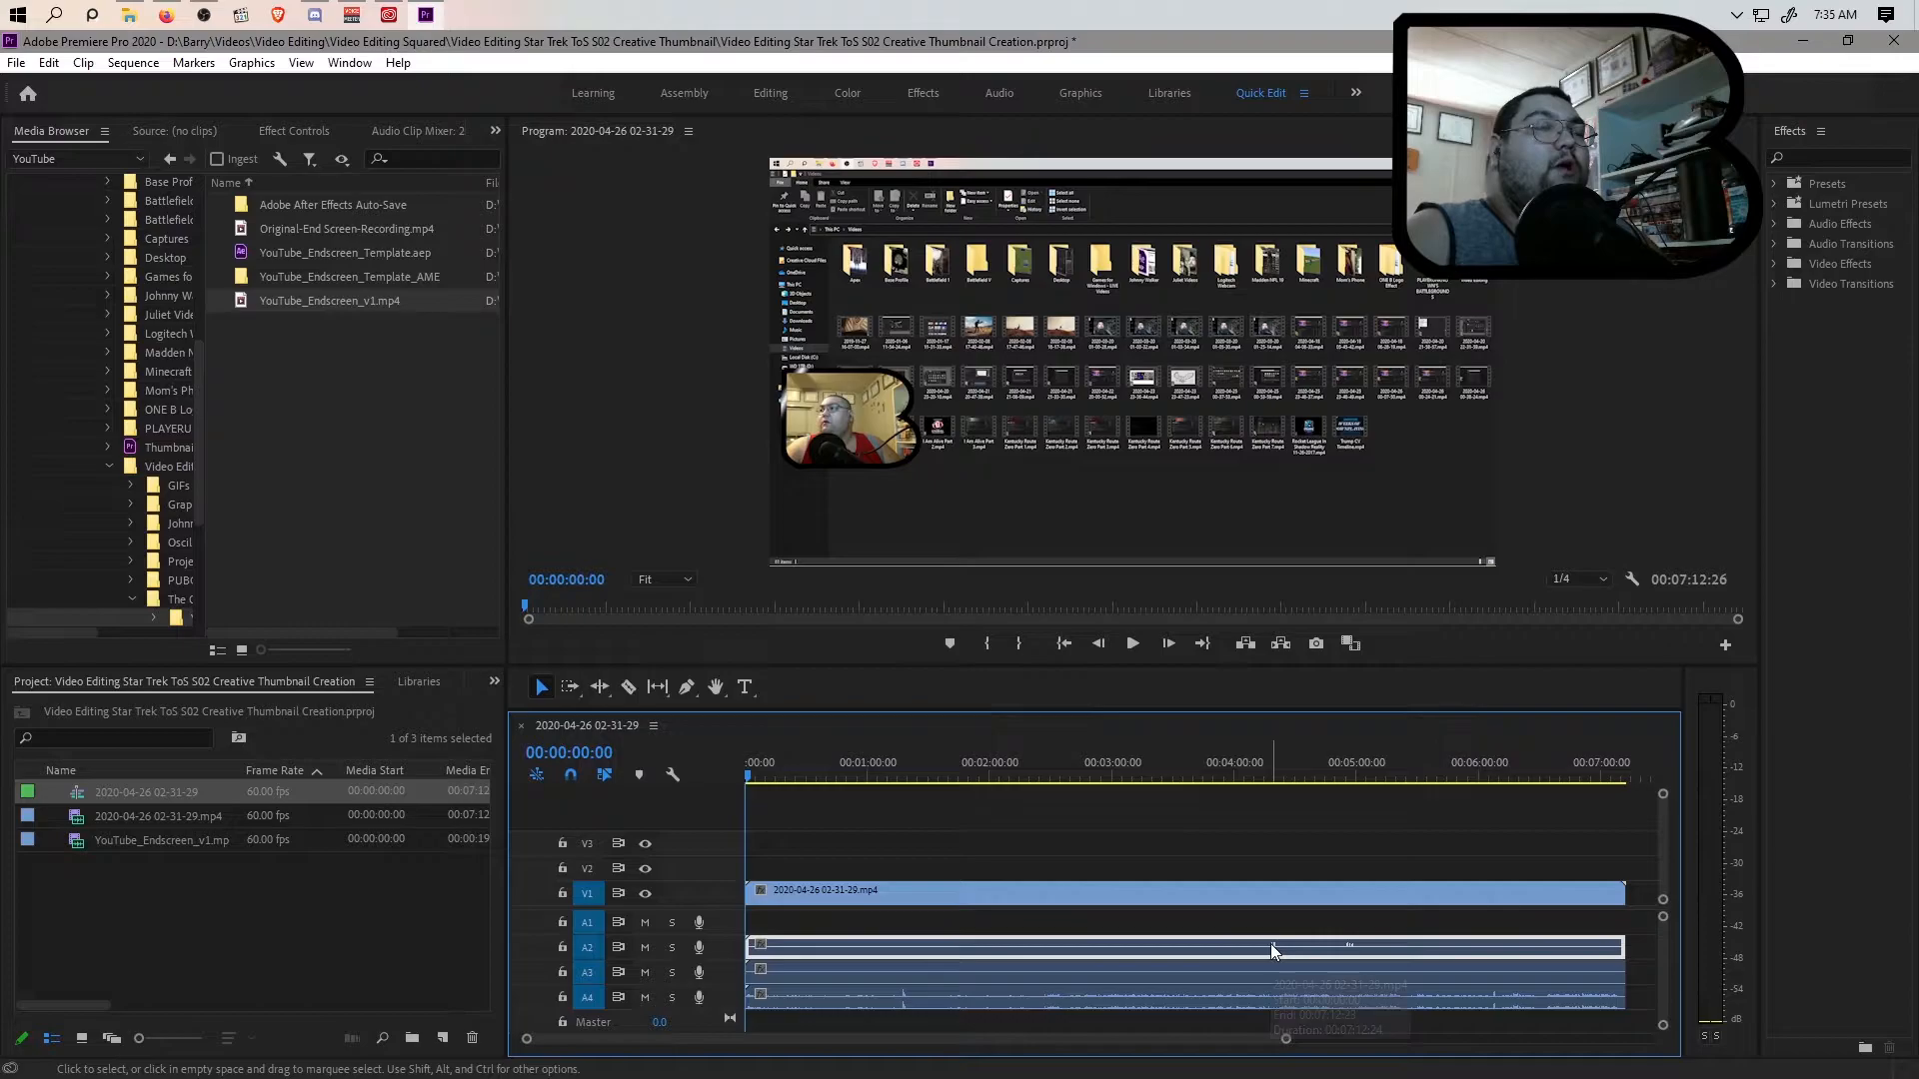
left_click(1038, 972)
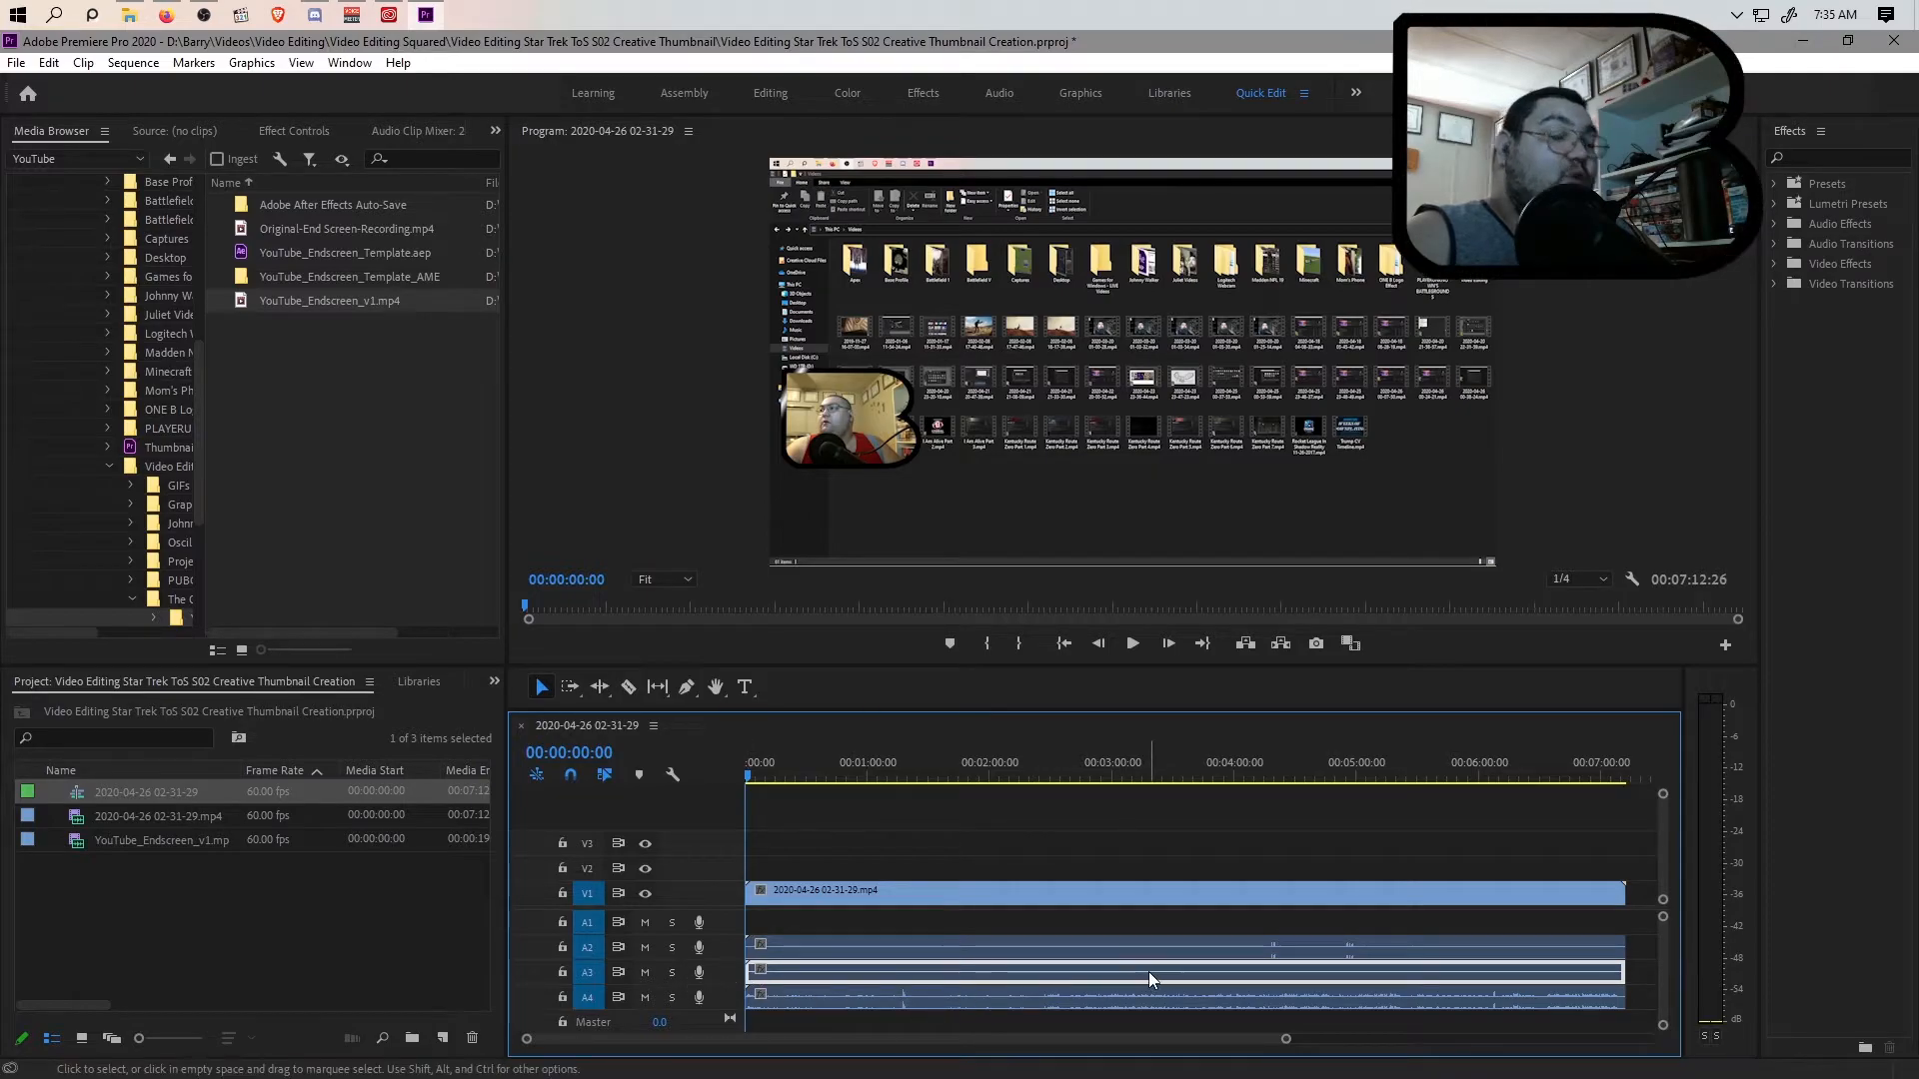
key("Delete")
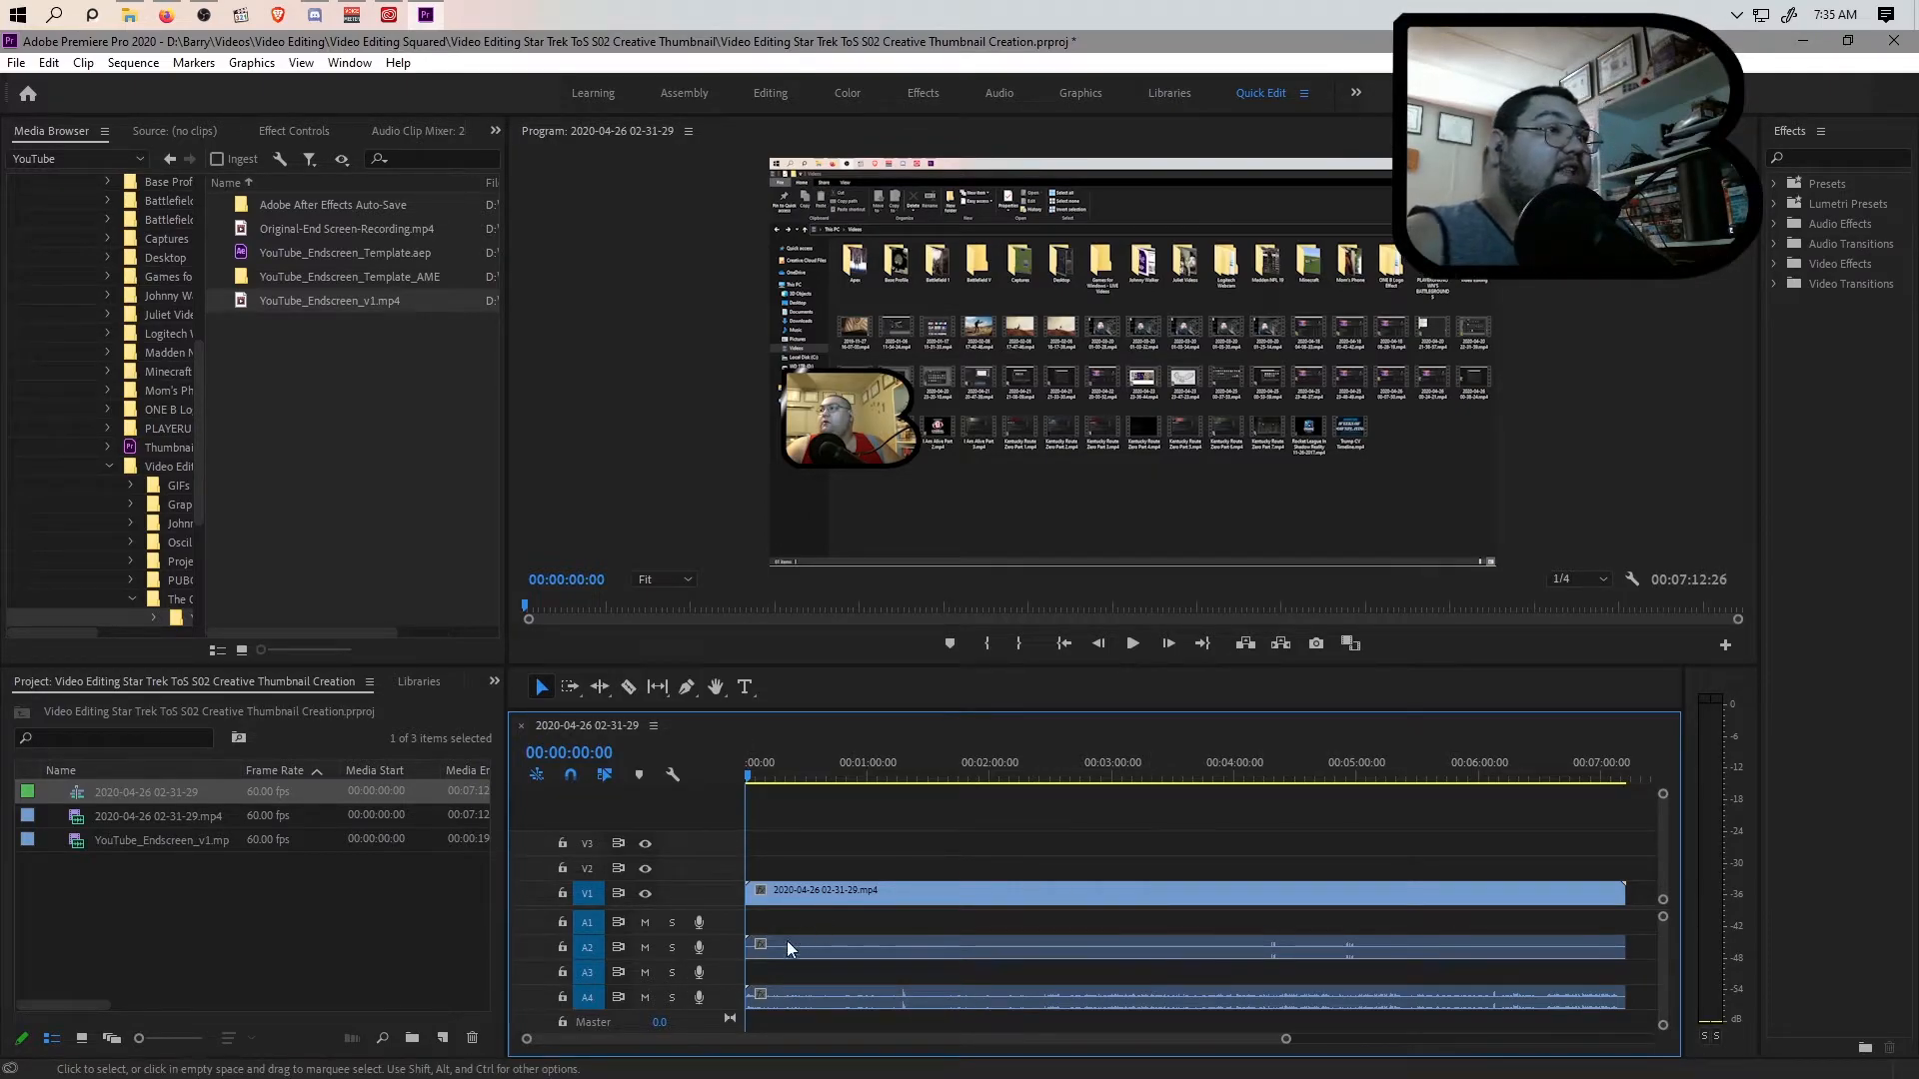
Step: Link the video clip with the remaining audio on A2 and A4, and unlink them again
left_click_drag(831, 873, 914, 949)
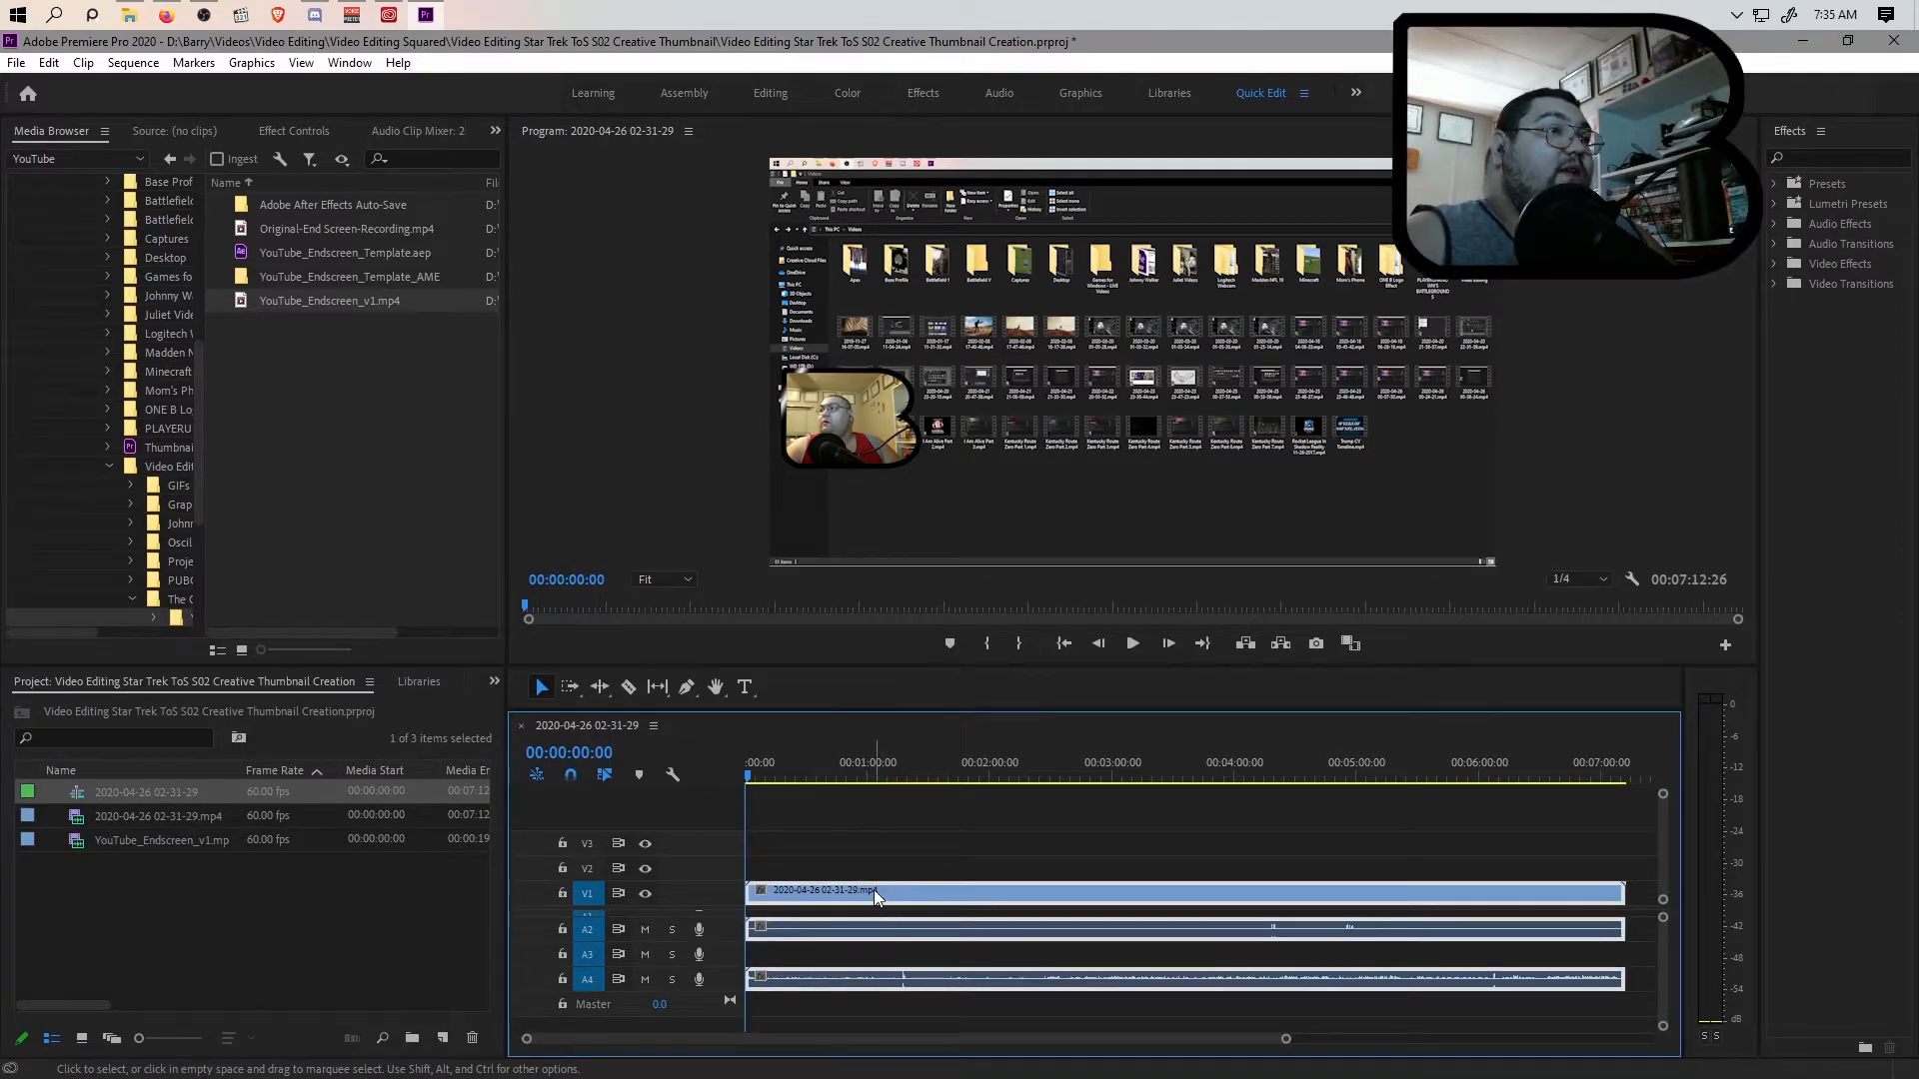
key("ctrl+l")
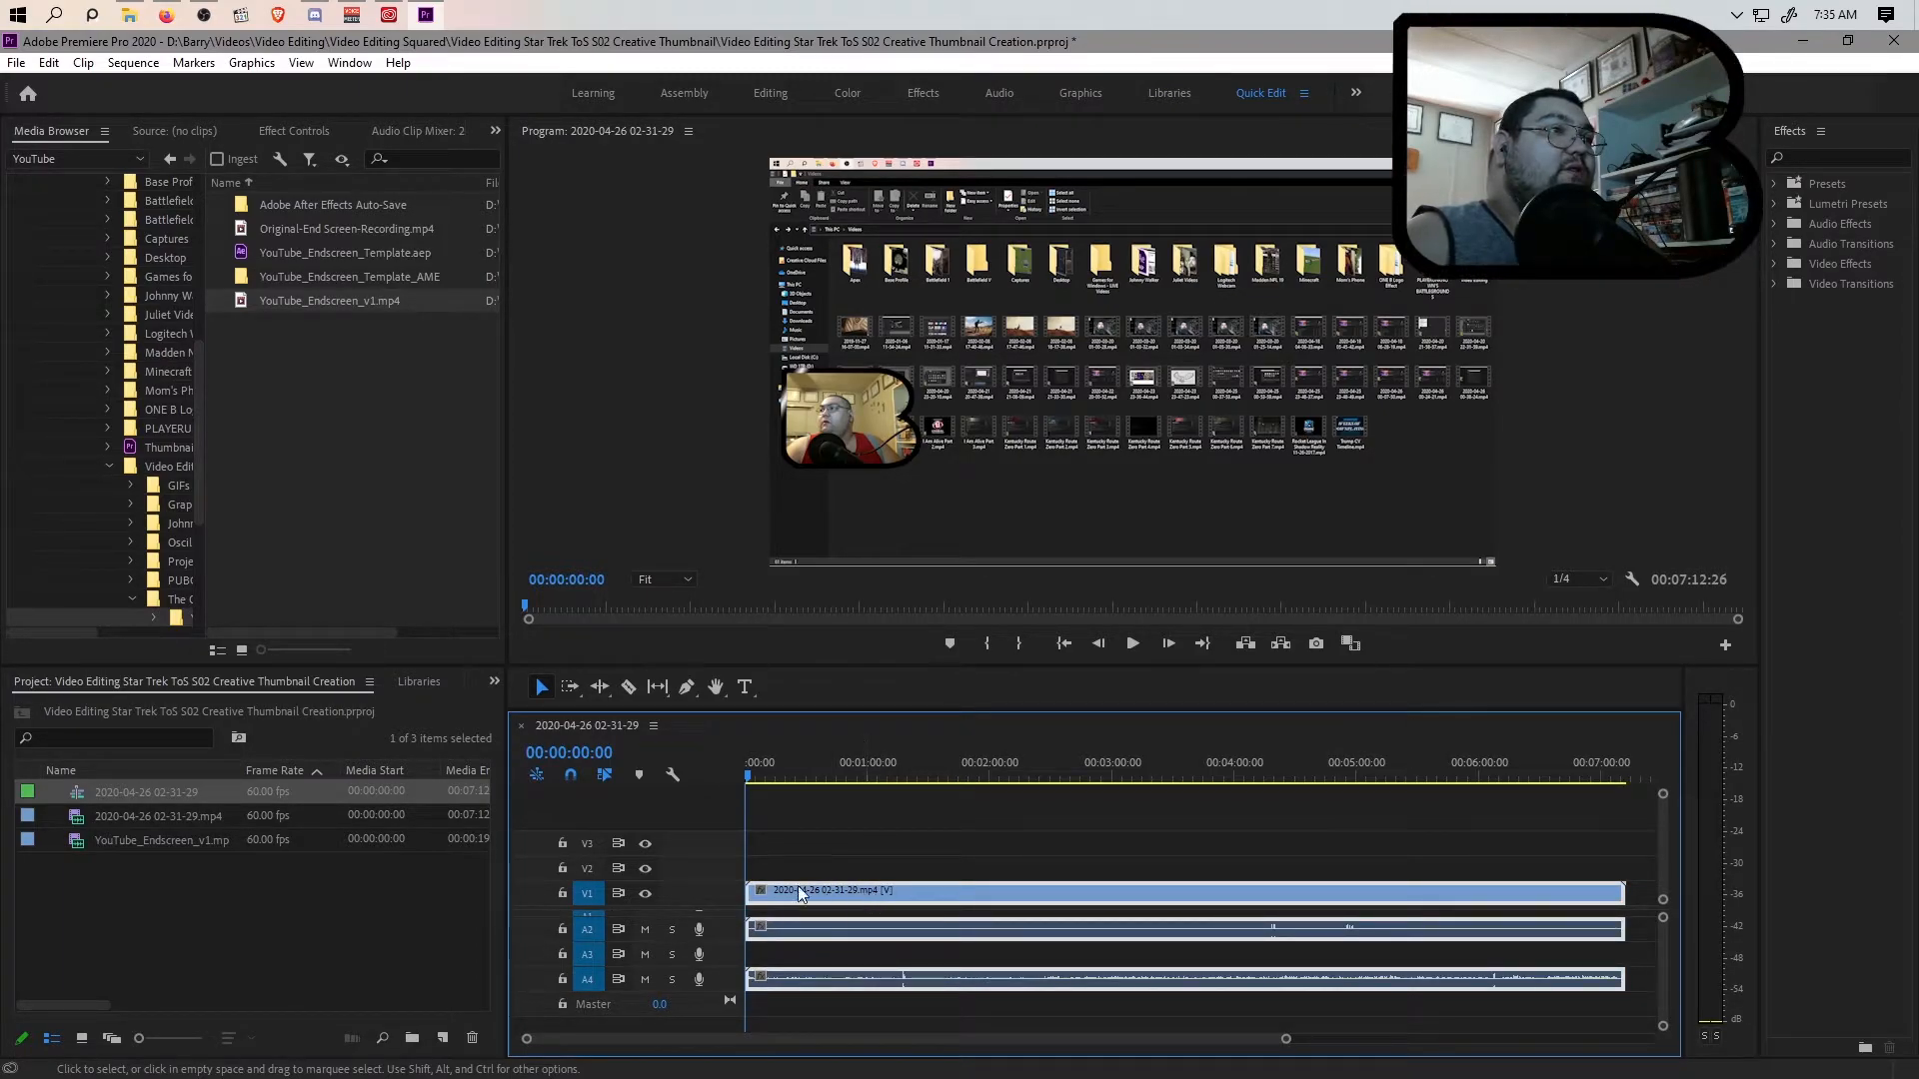
left_click(896, 865)
left_click_drag(828, 852, 964, 992)
left_click(924, 840)
left_click(915, 889)
left_click(957, 860)
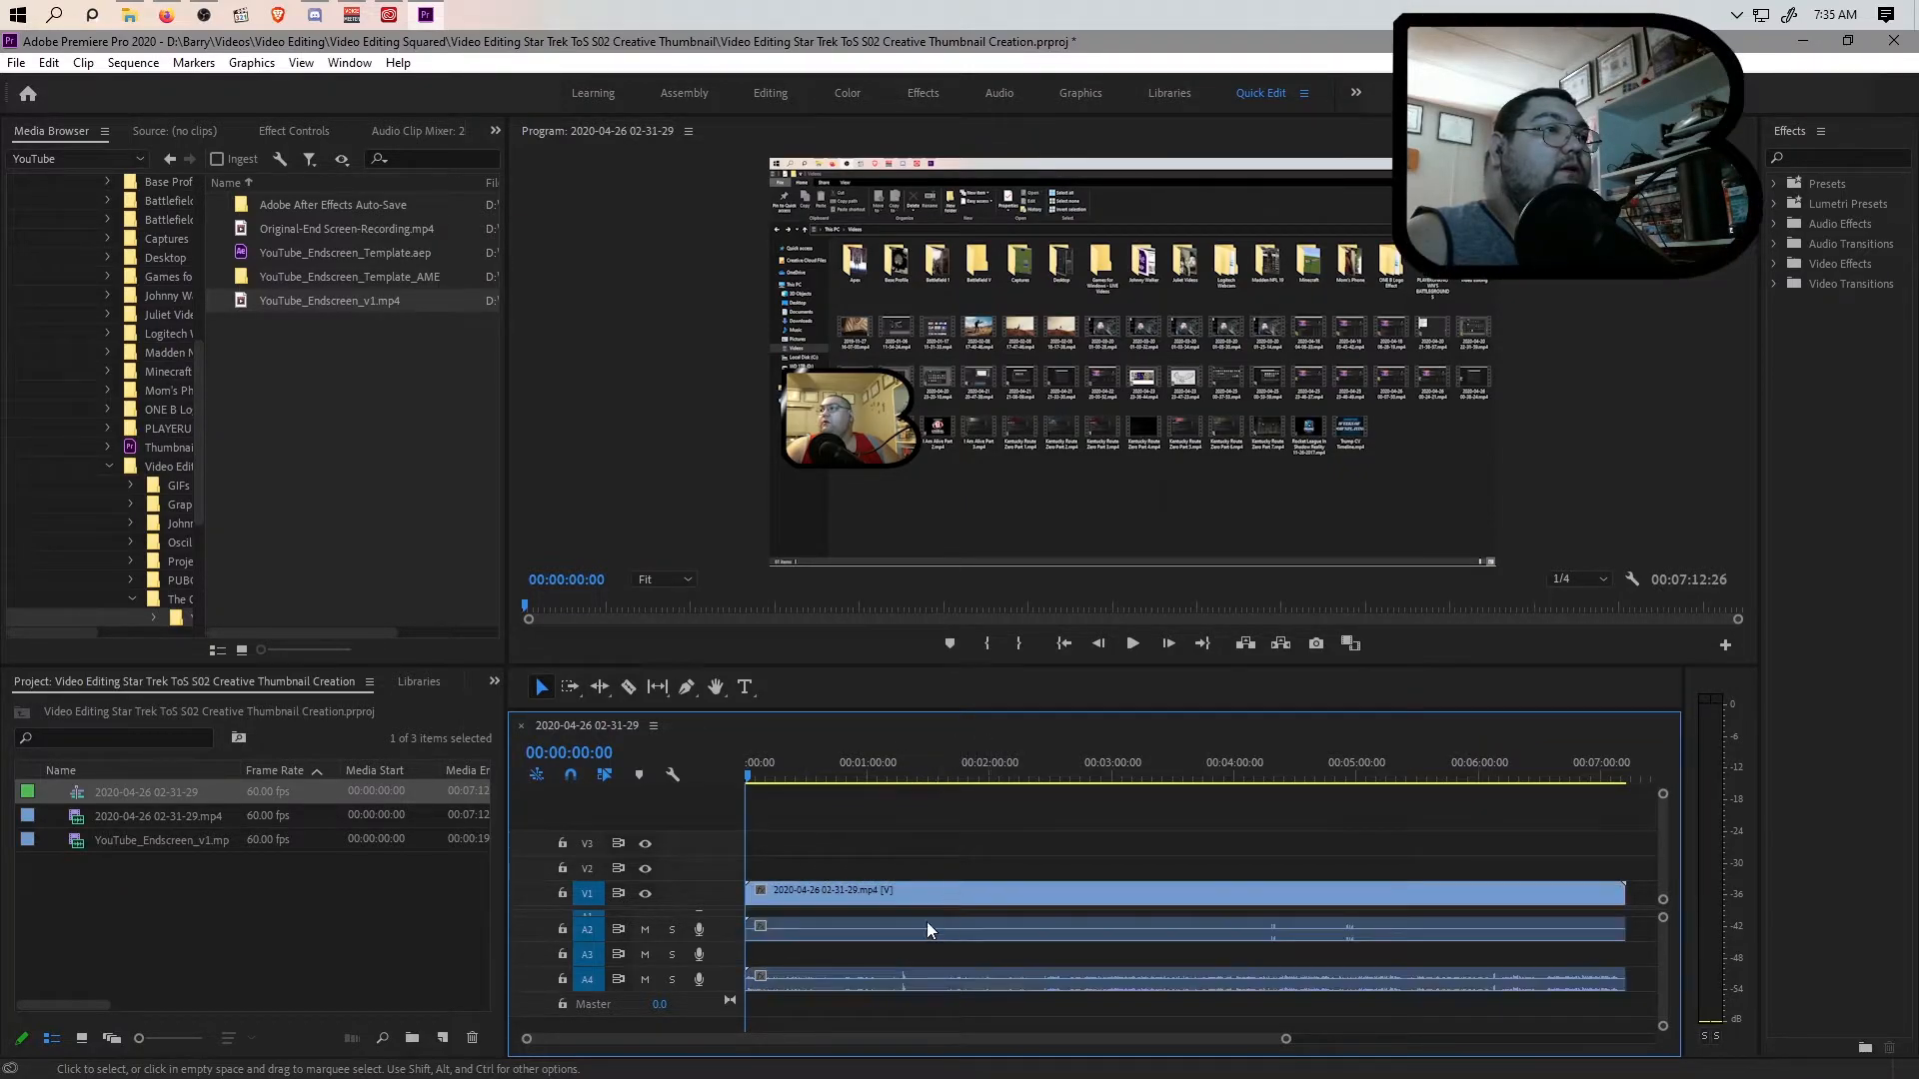
left_click(900, 932)
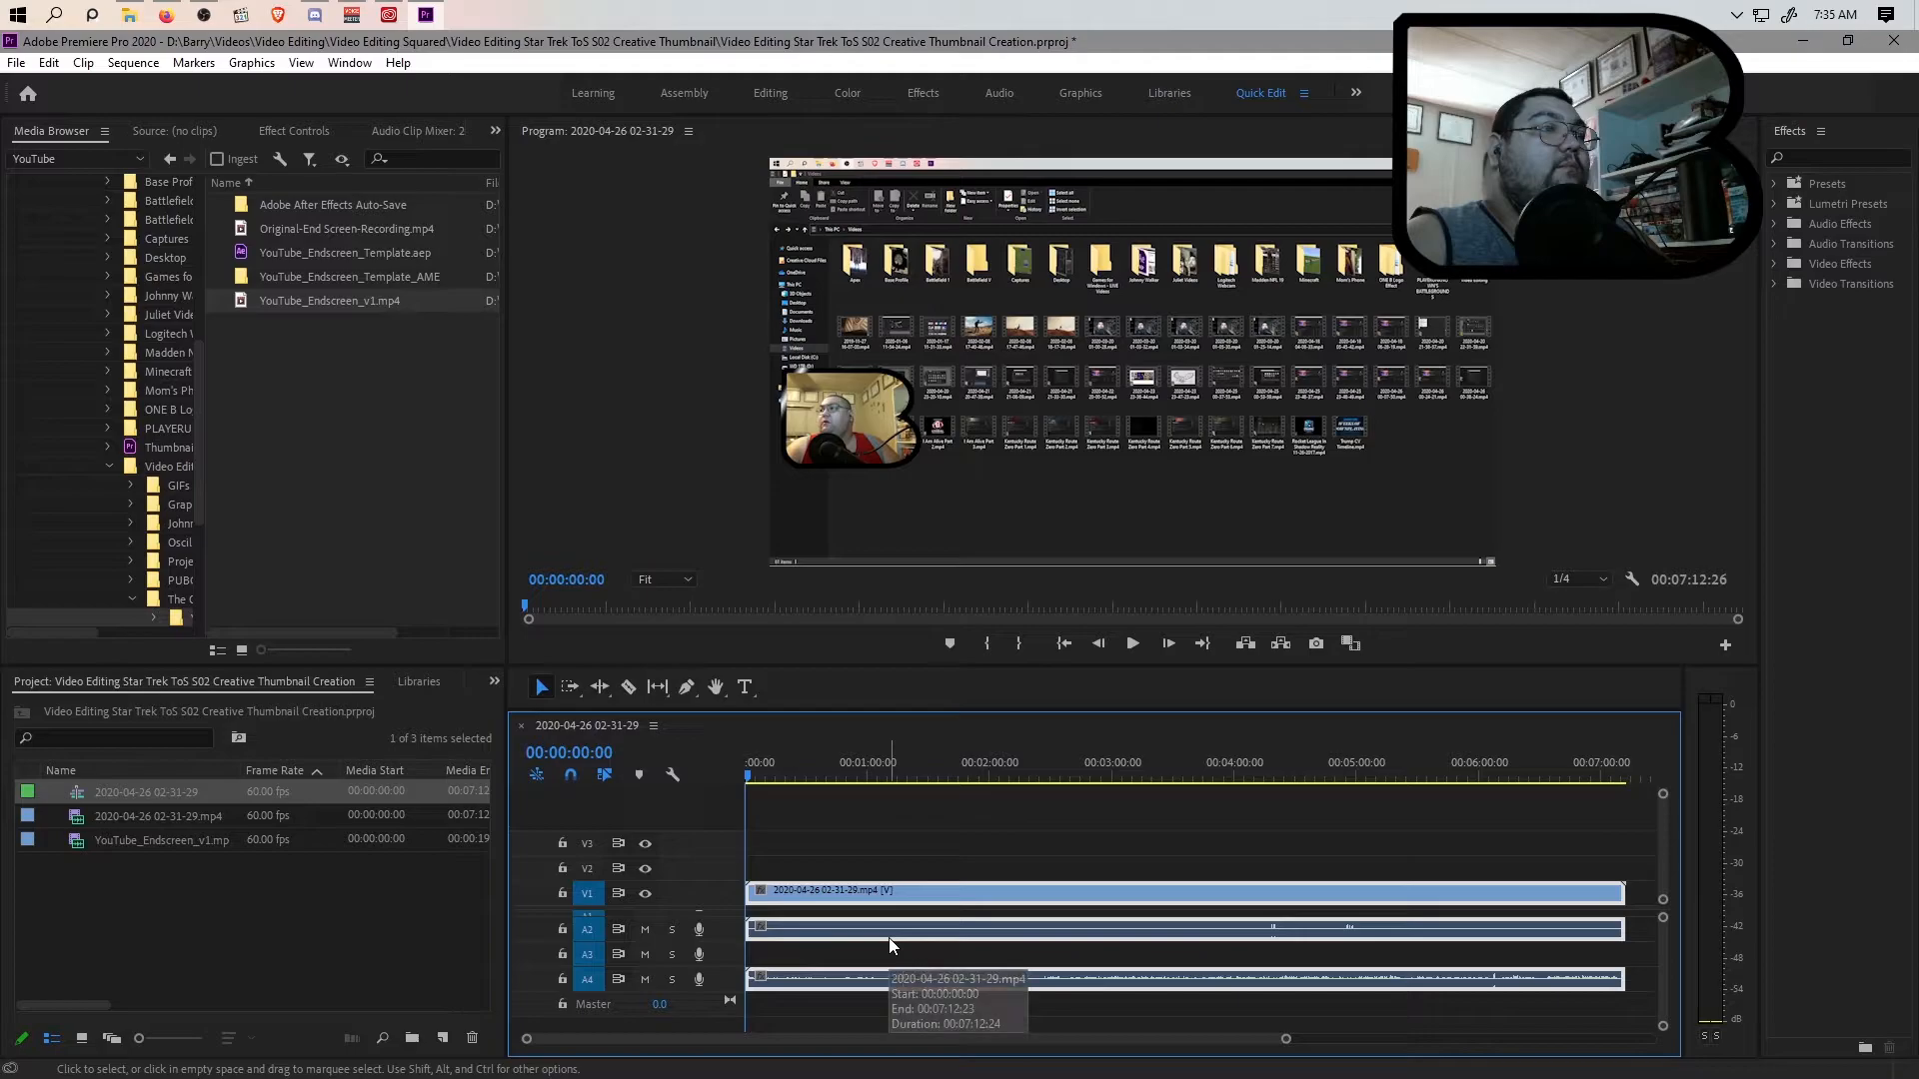
key("ctrl+l")
Step: Set the volume level of the recording's audio clip on track A2 to -10 dB
left_click(883, 928)
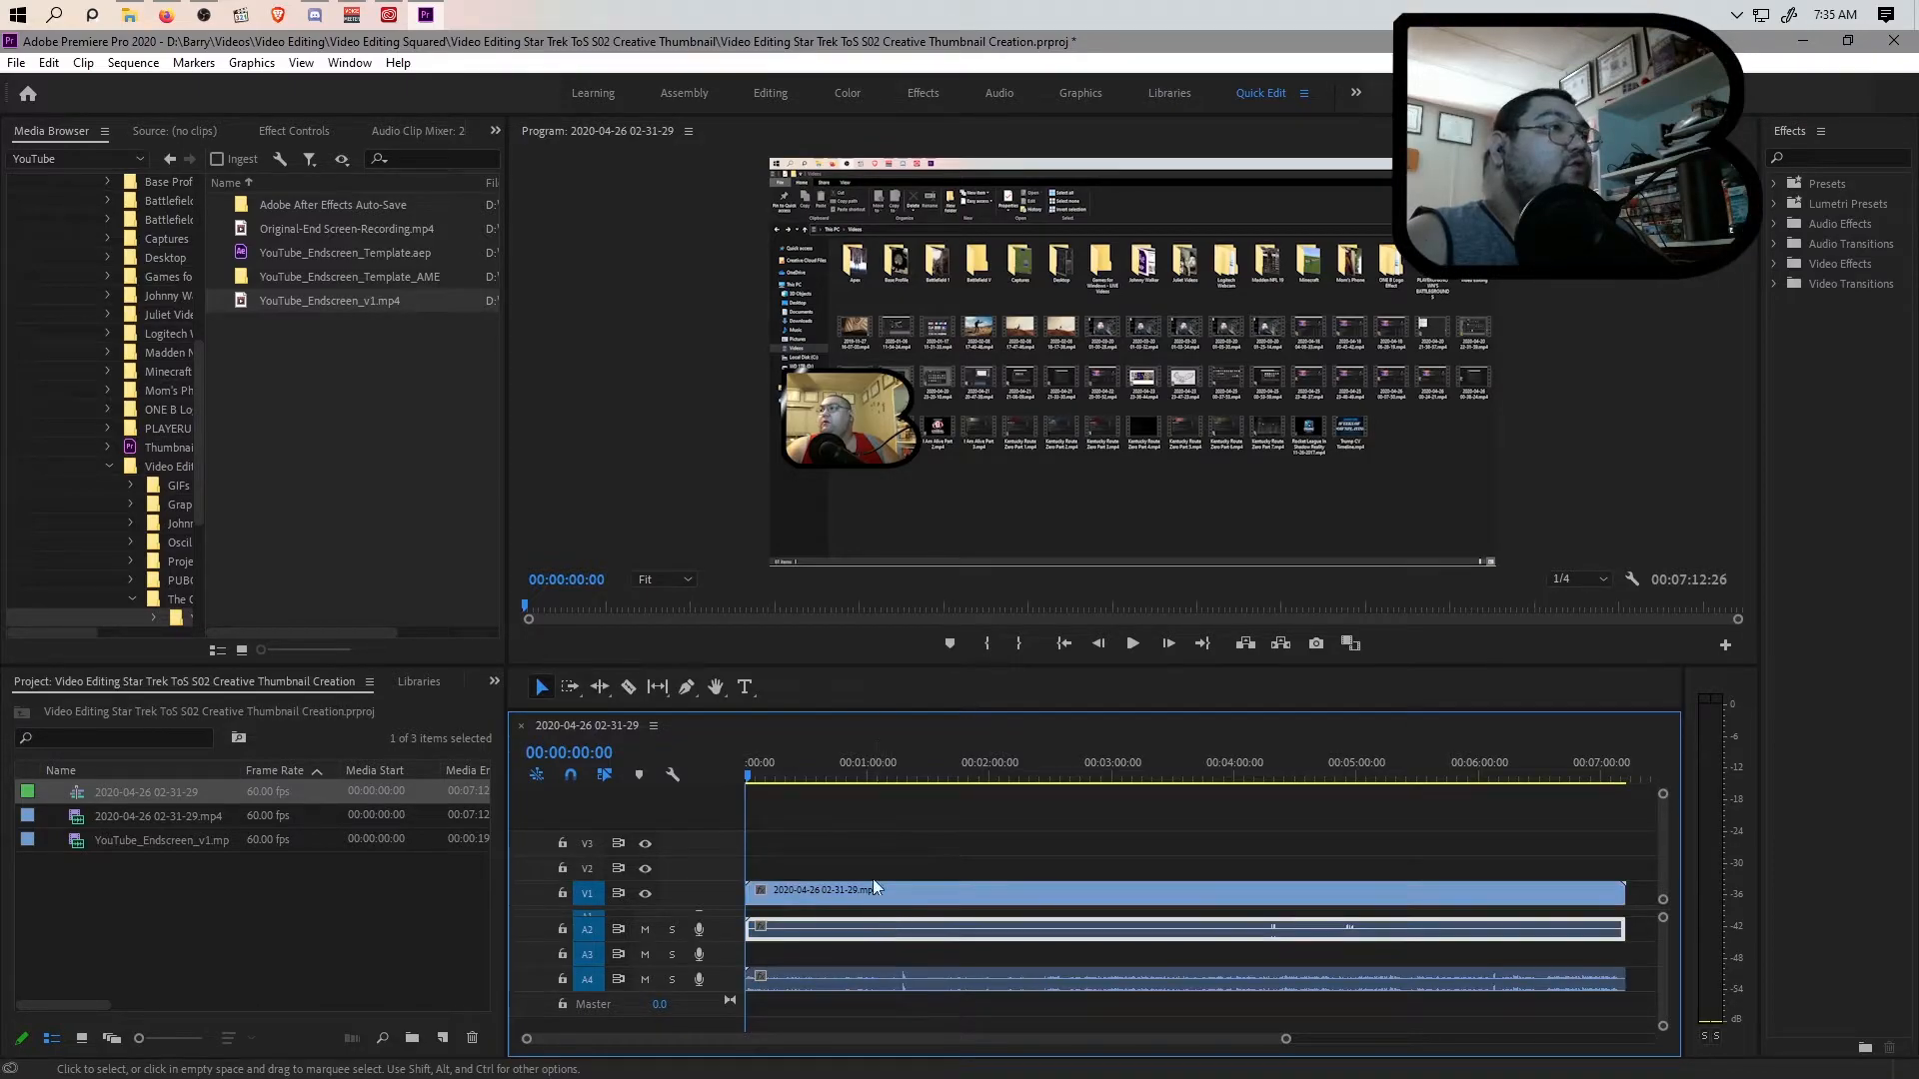
left_click(302, 134)
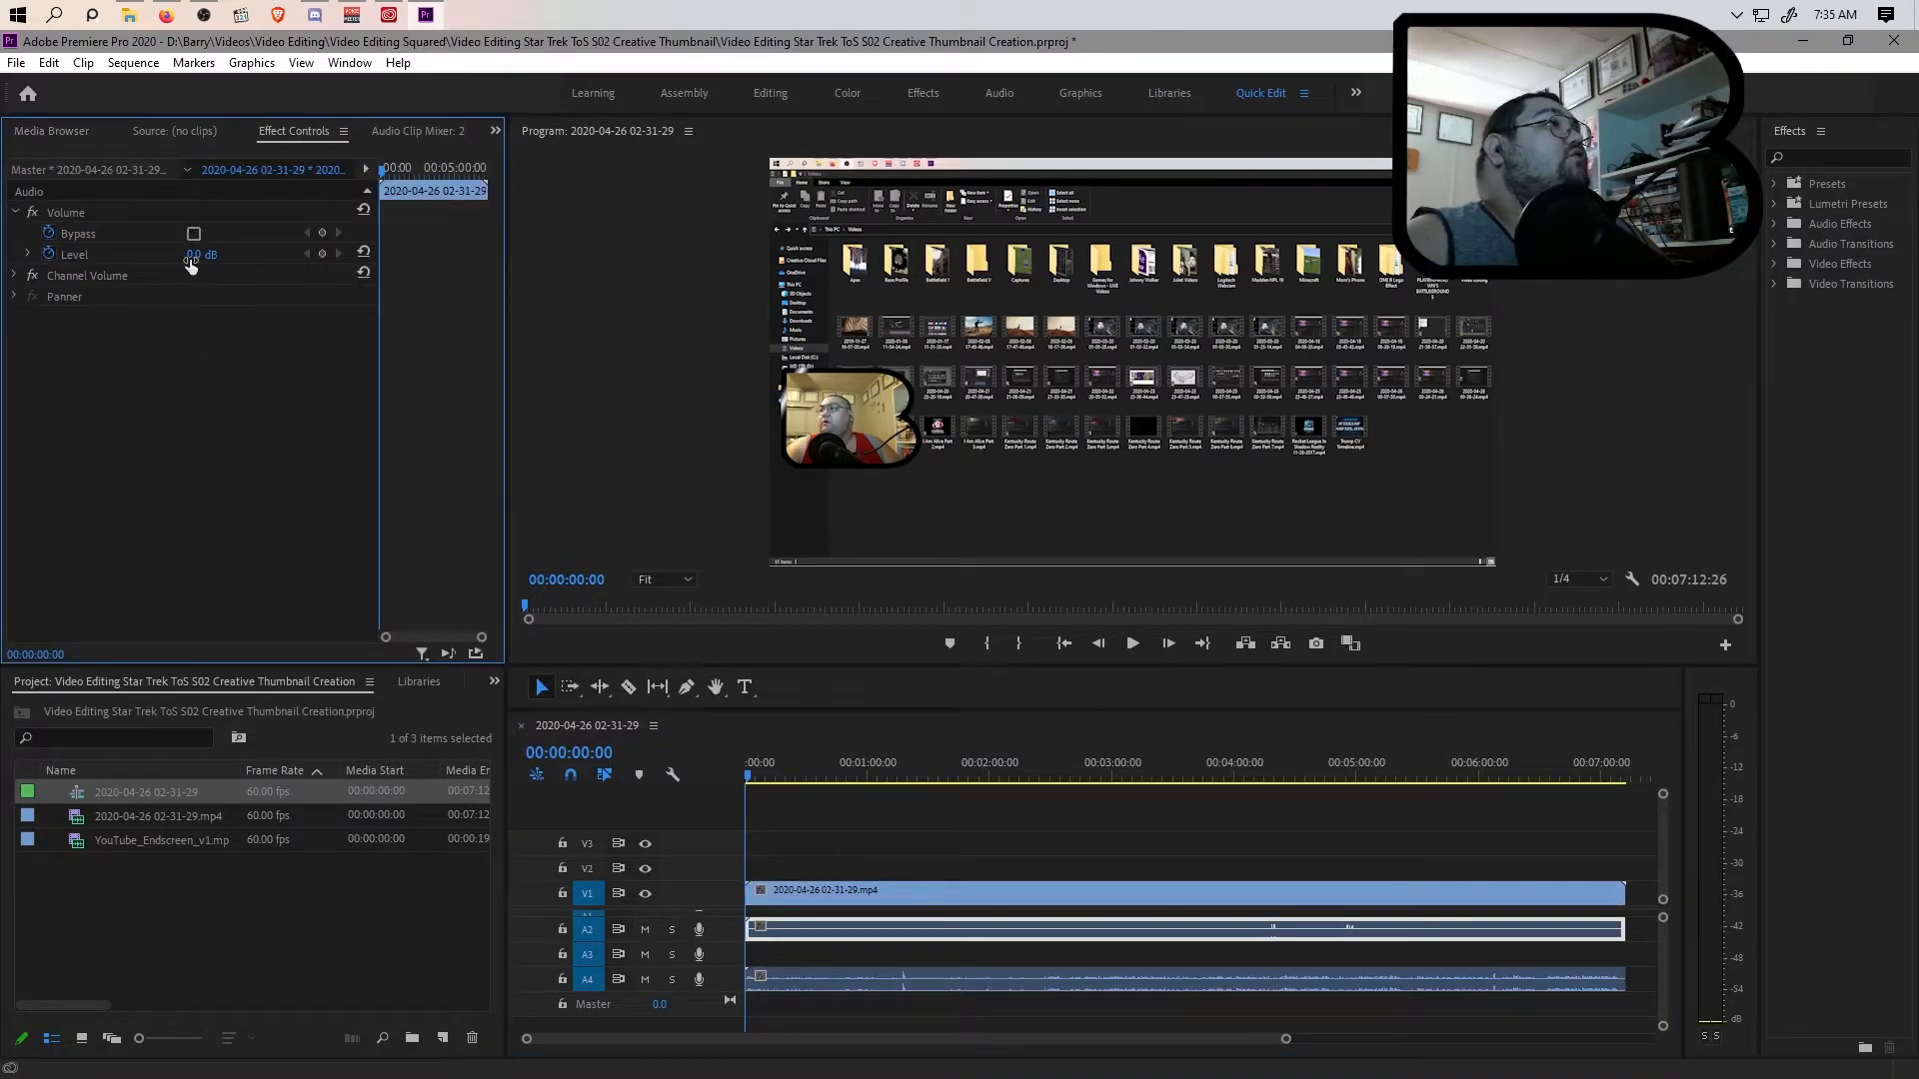
type("-10")
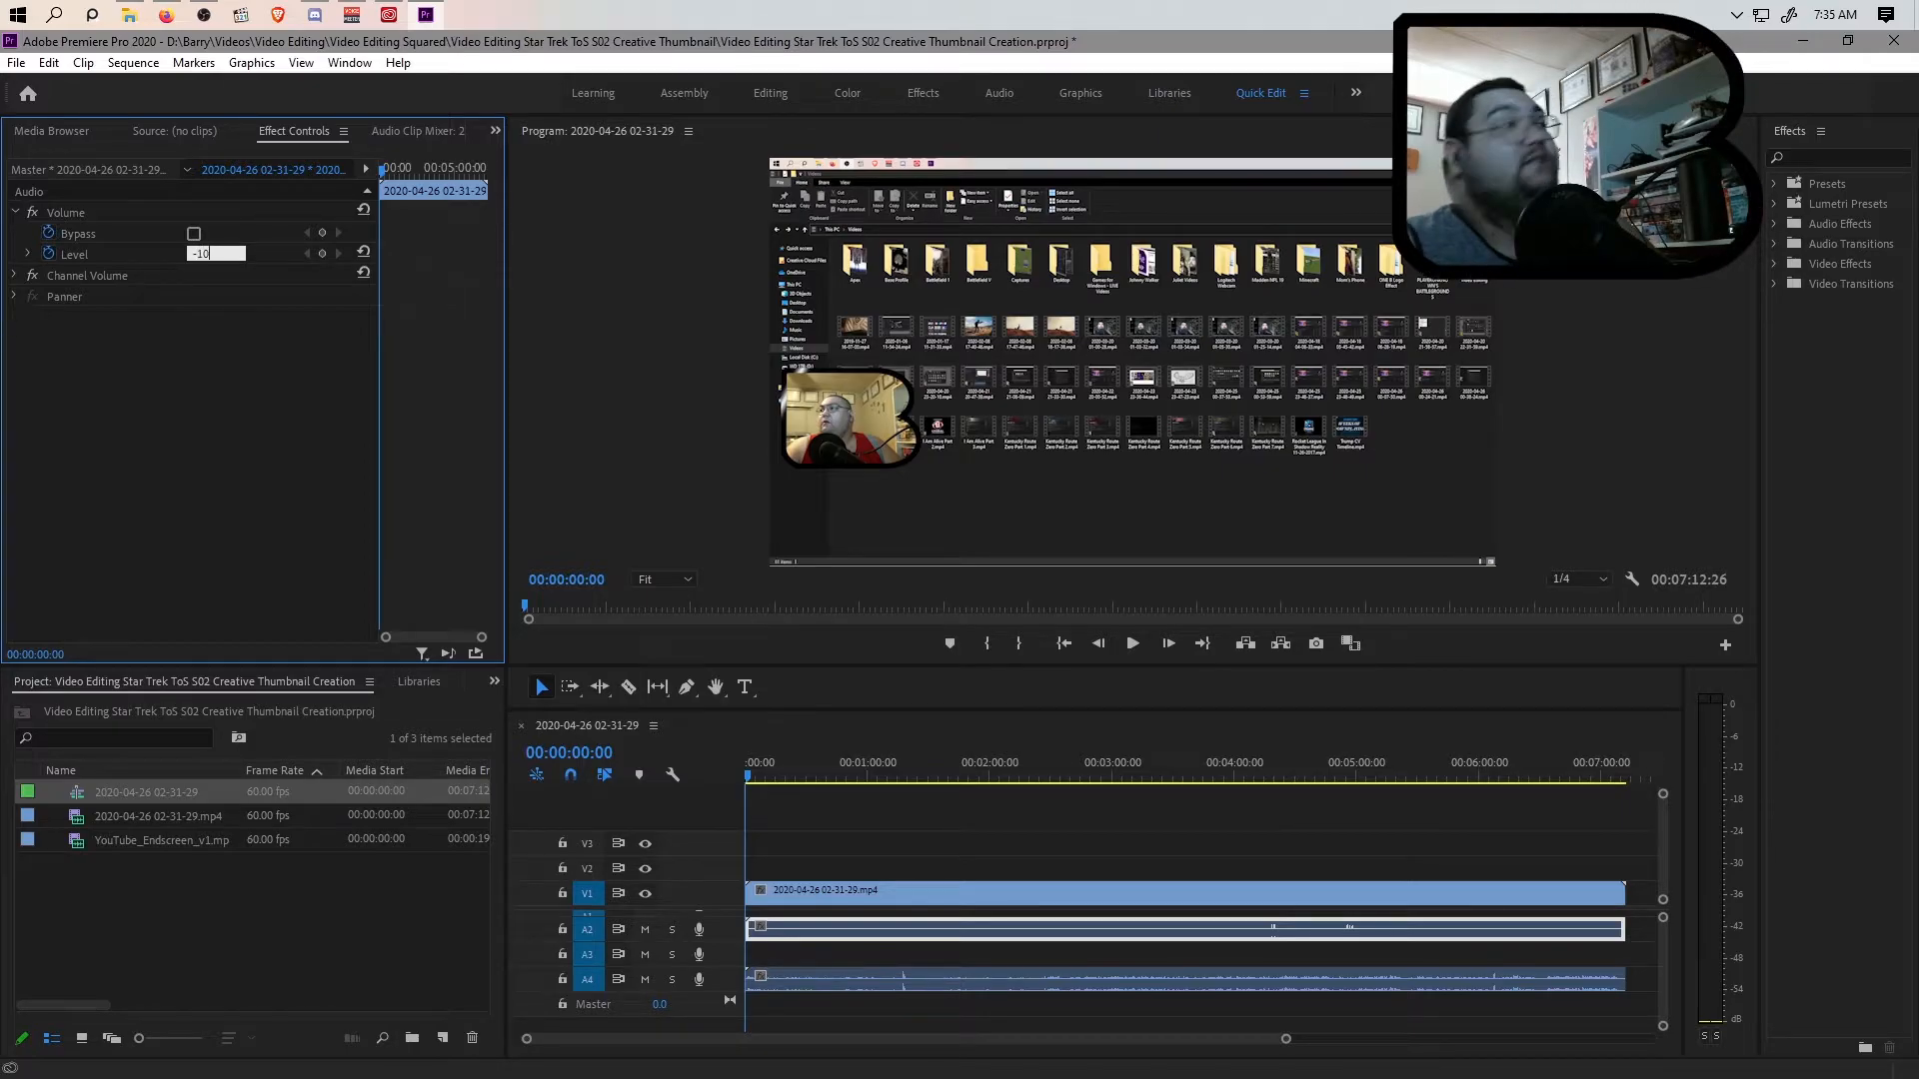
key("Return")
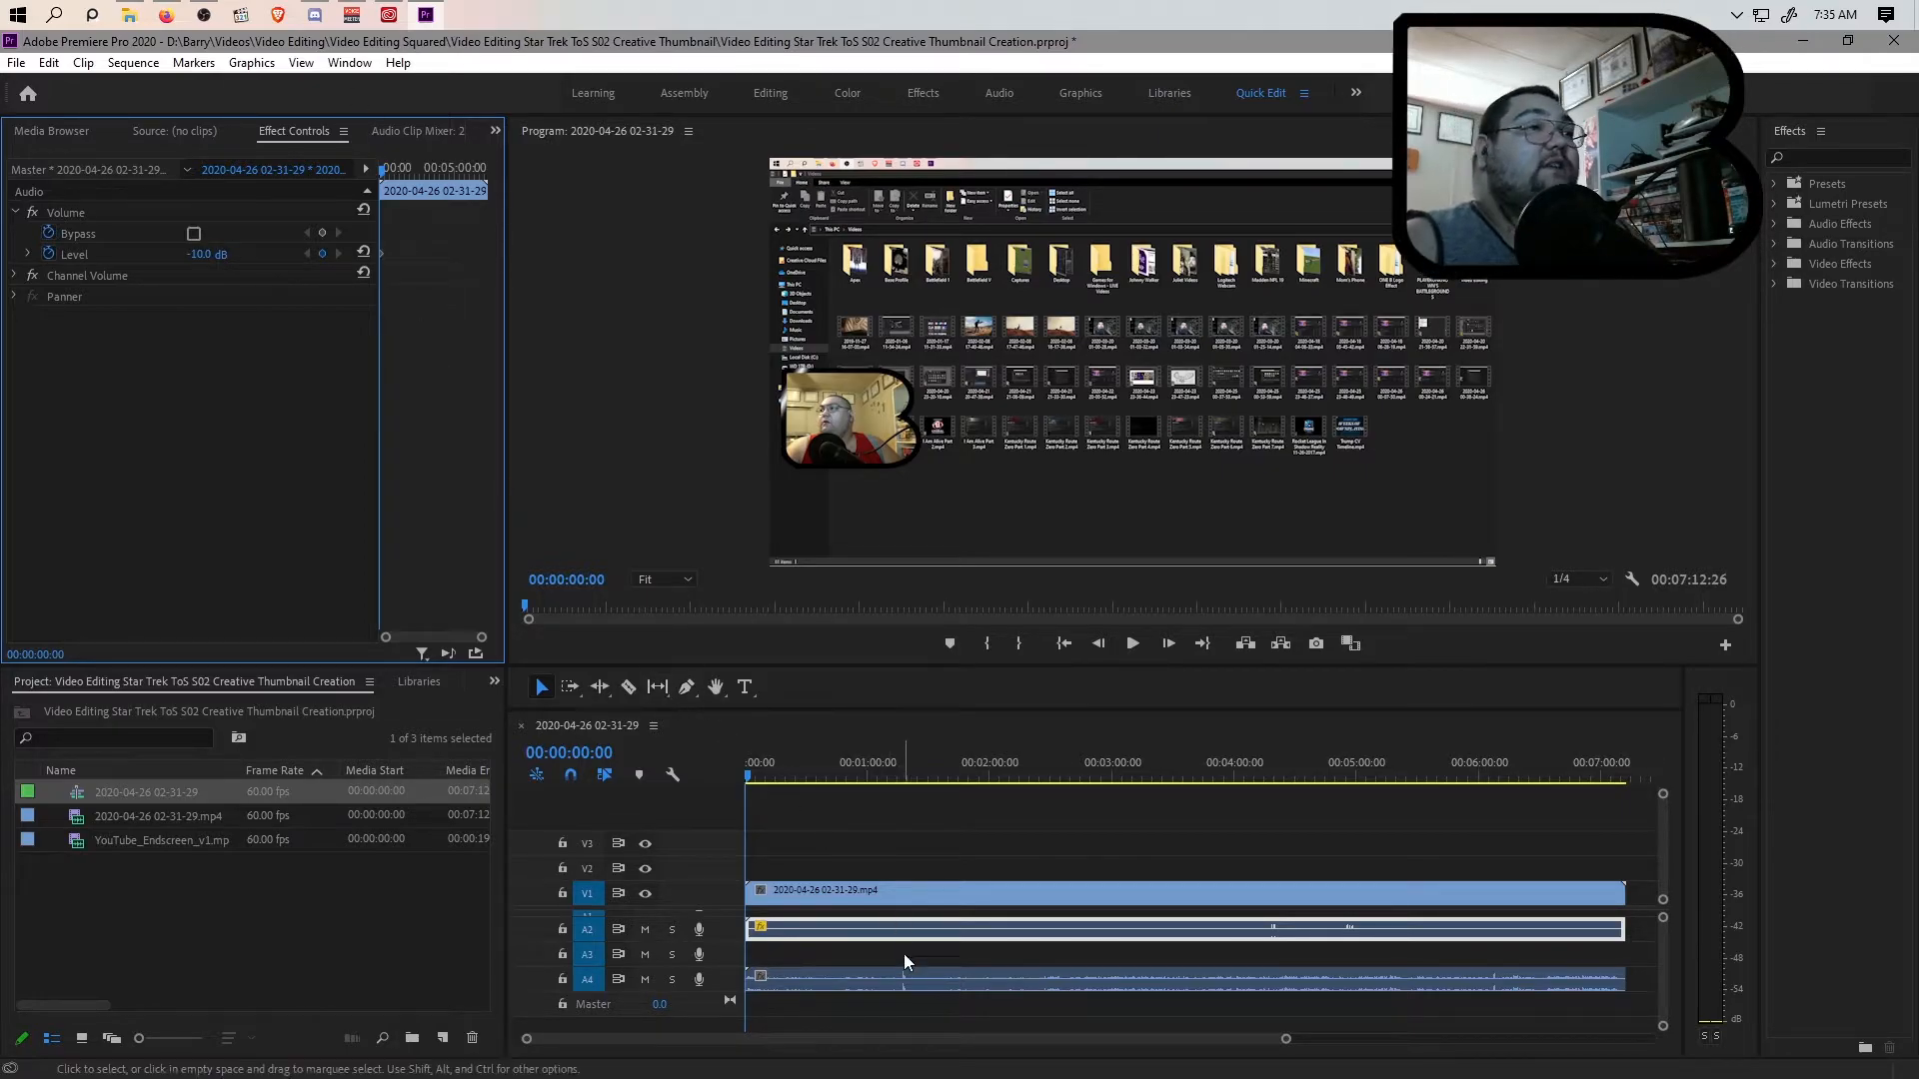
left_click(1187, 934)
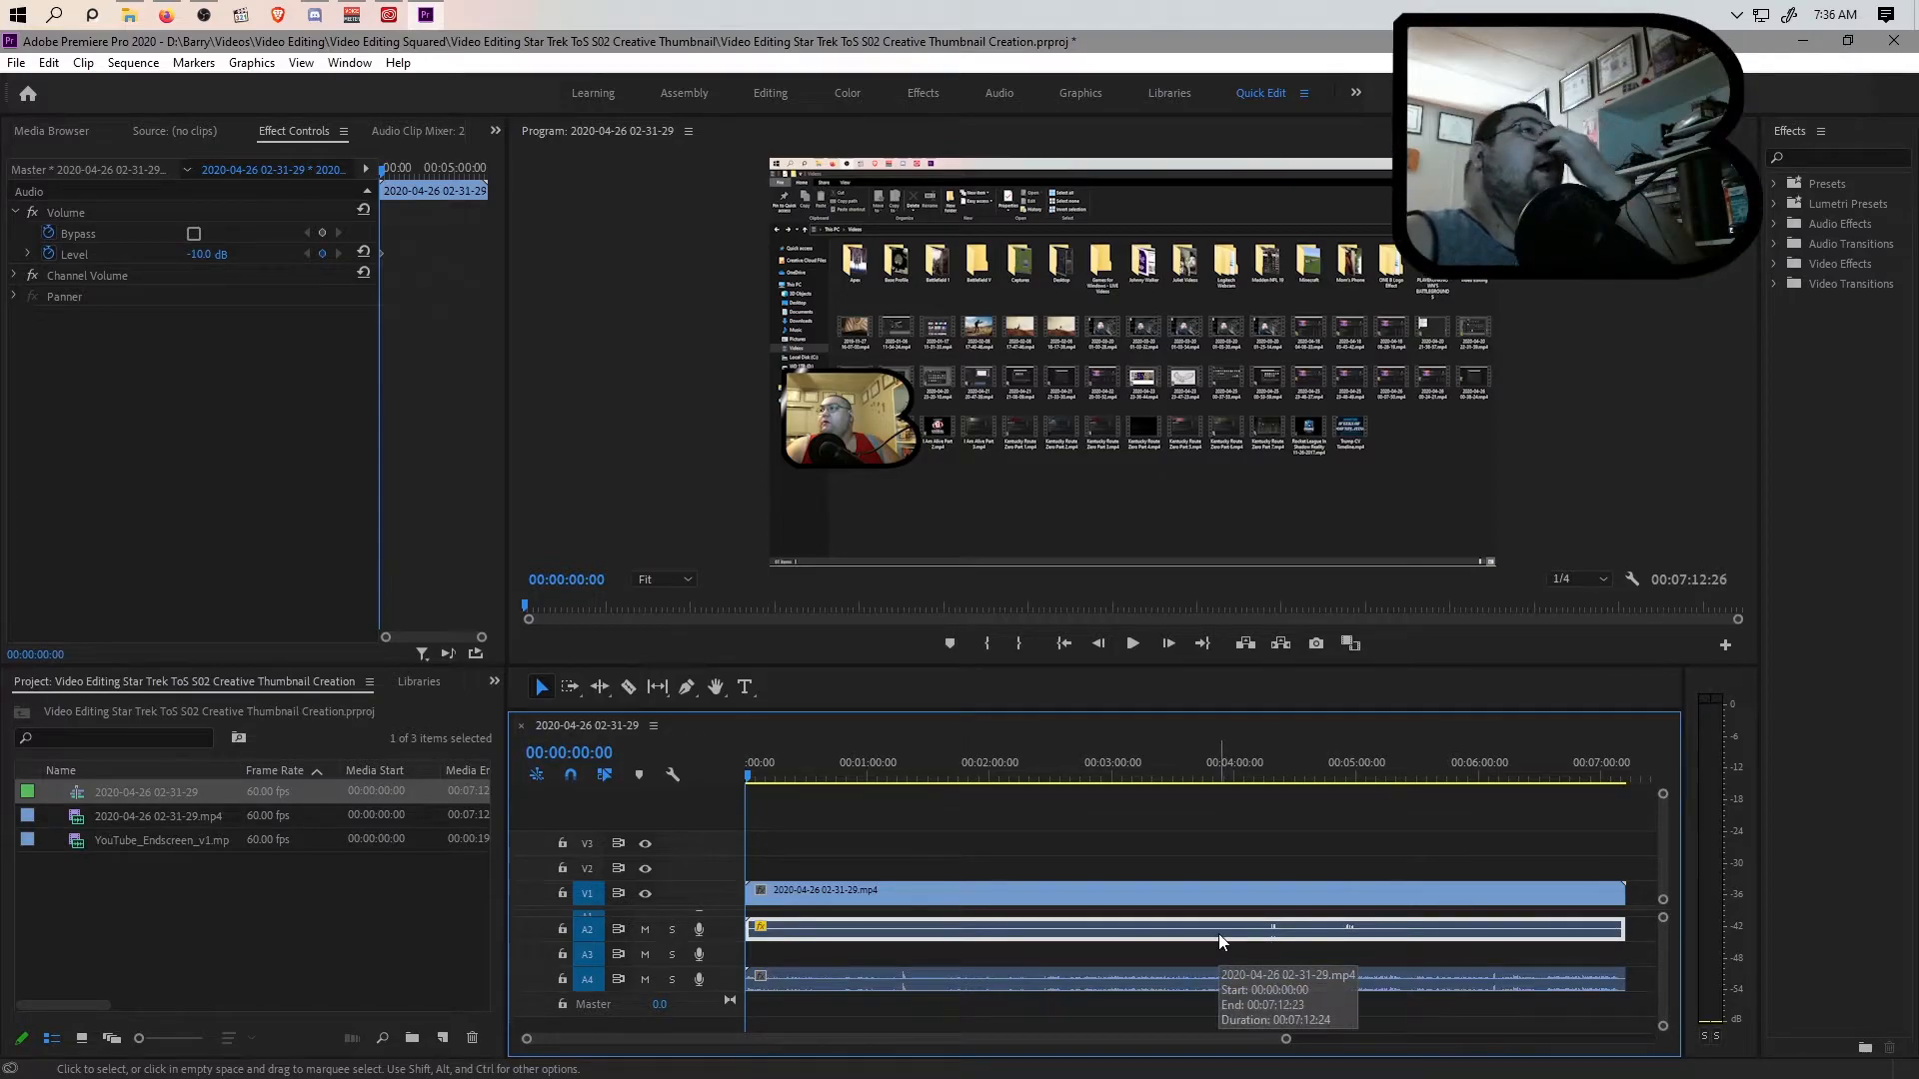
Step: Set the volume level of the recording's audio clip on track A4 to 15 dB
left_click(1232, 977)
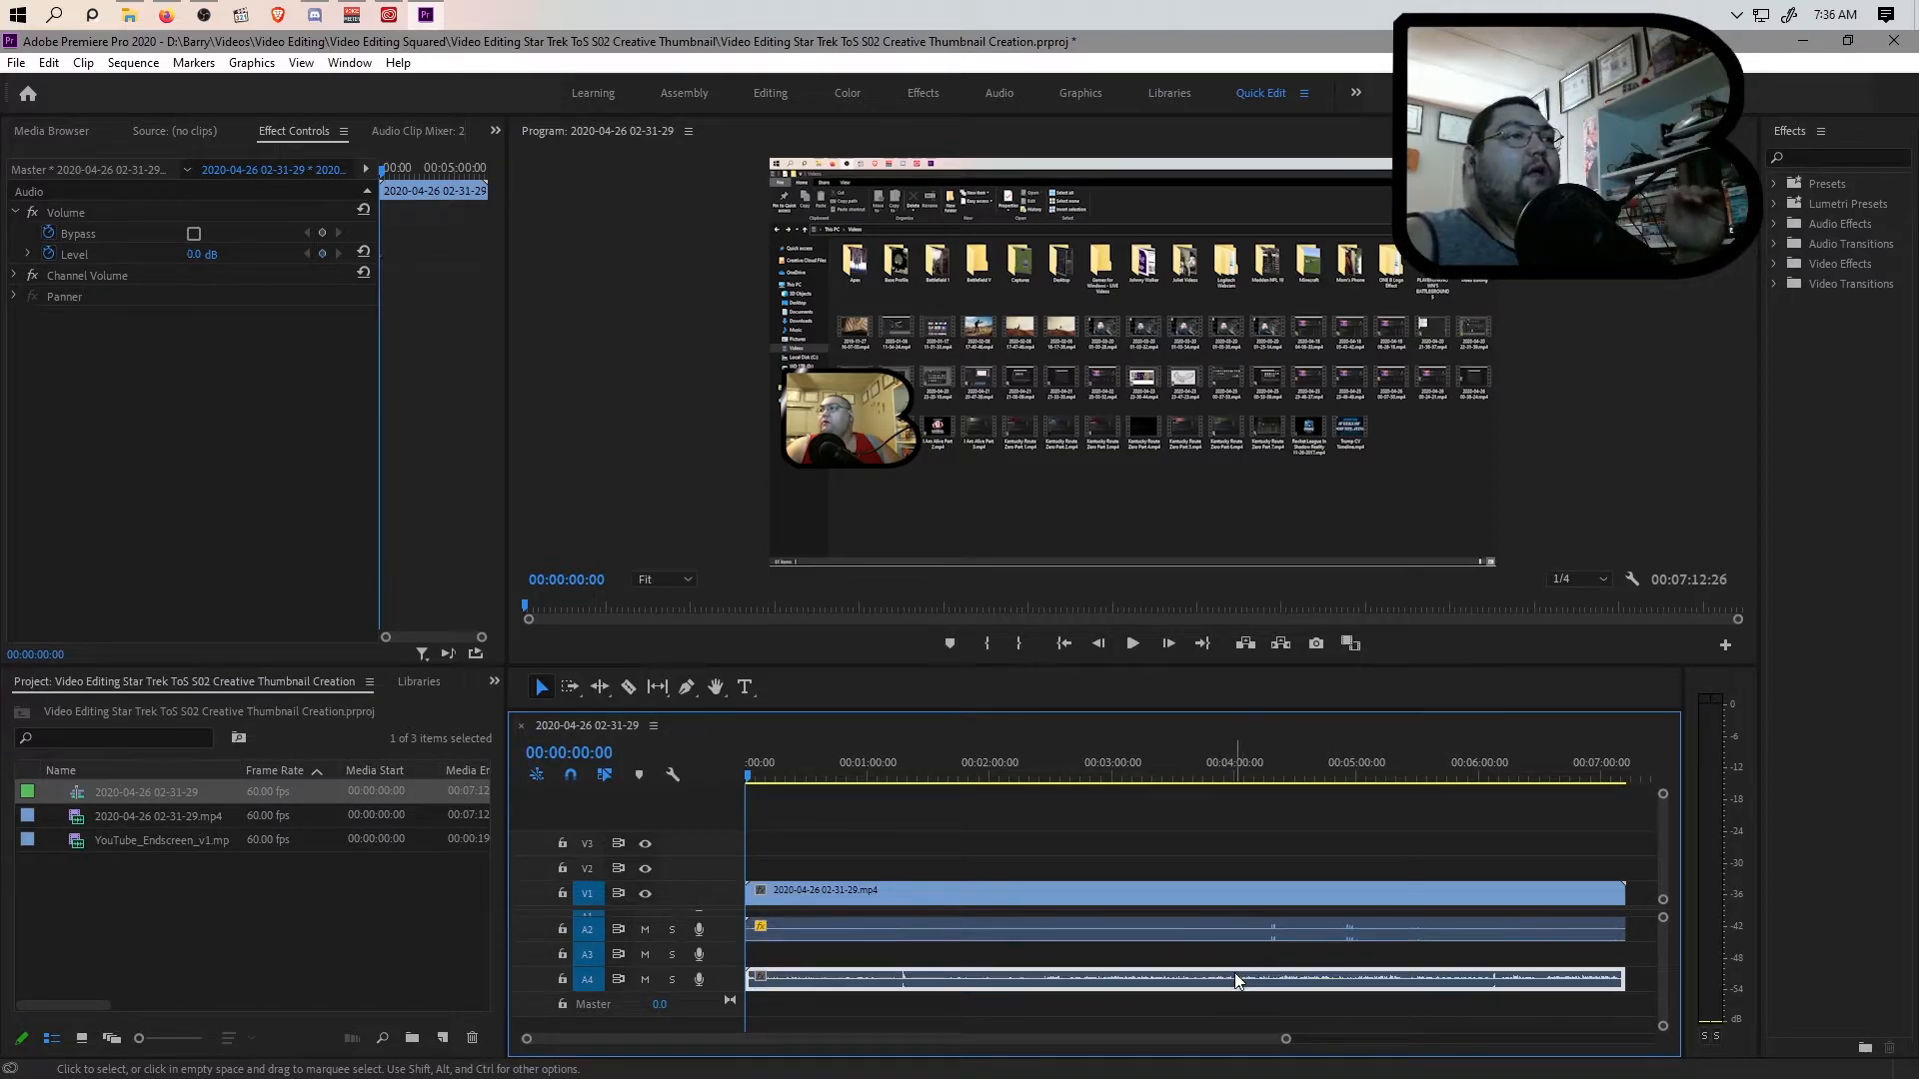
right_click(1157, 970)
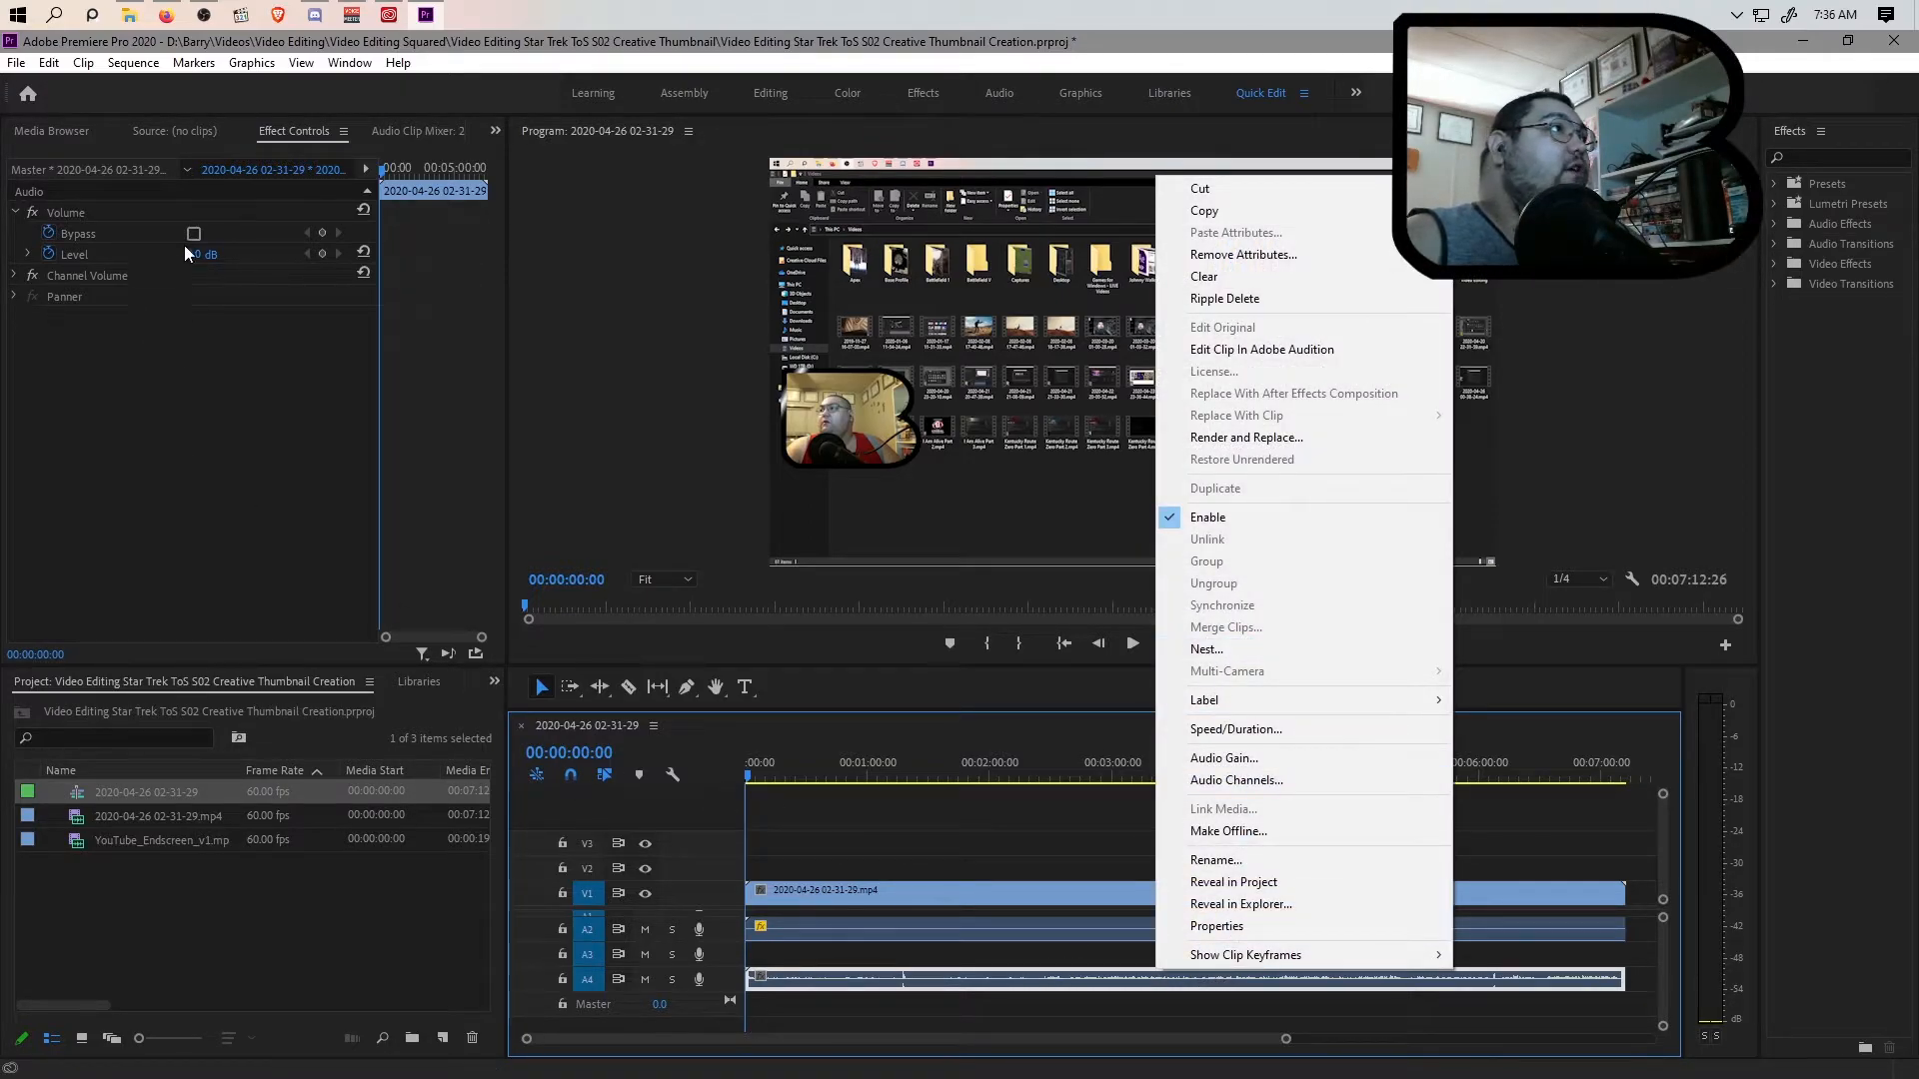
left_click(210, 252)
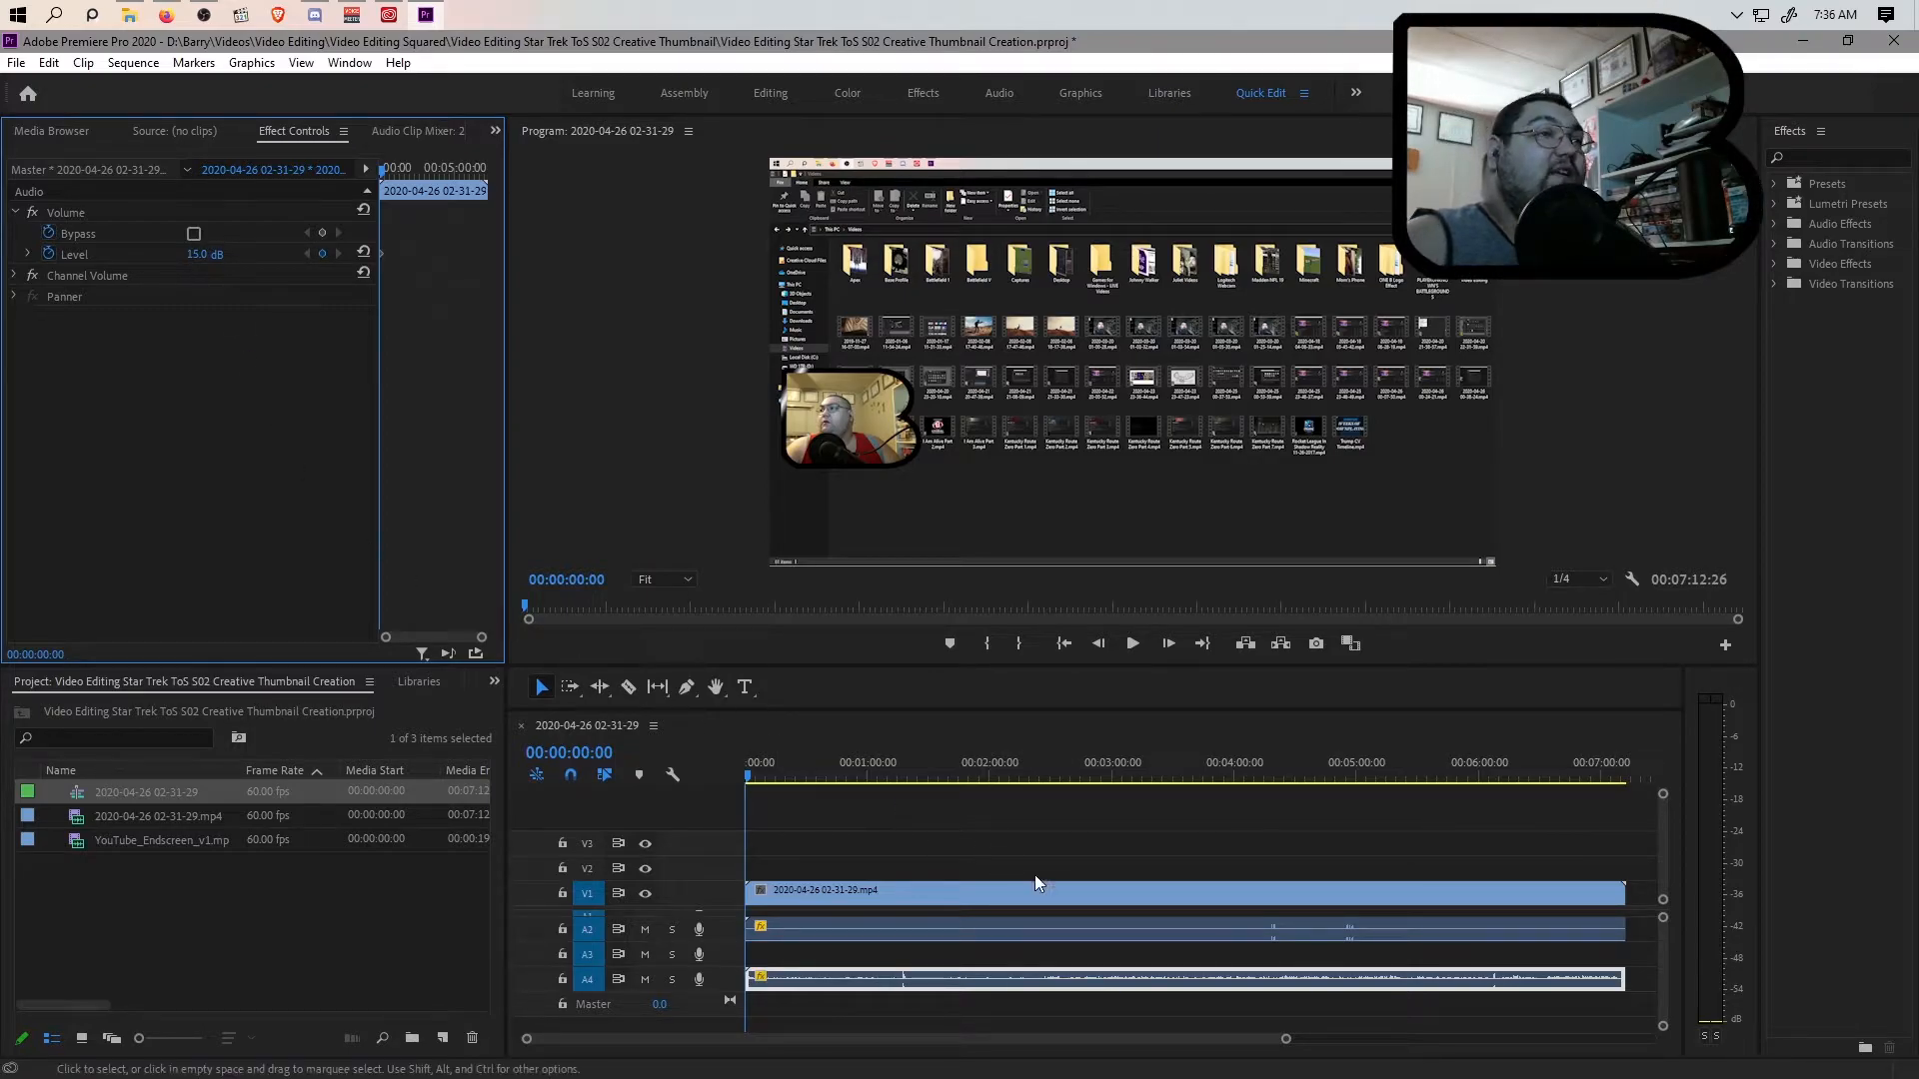
Step: Check the levels of both audio clips and link them with the video clip on V1
left_click(1146, 930)
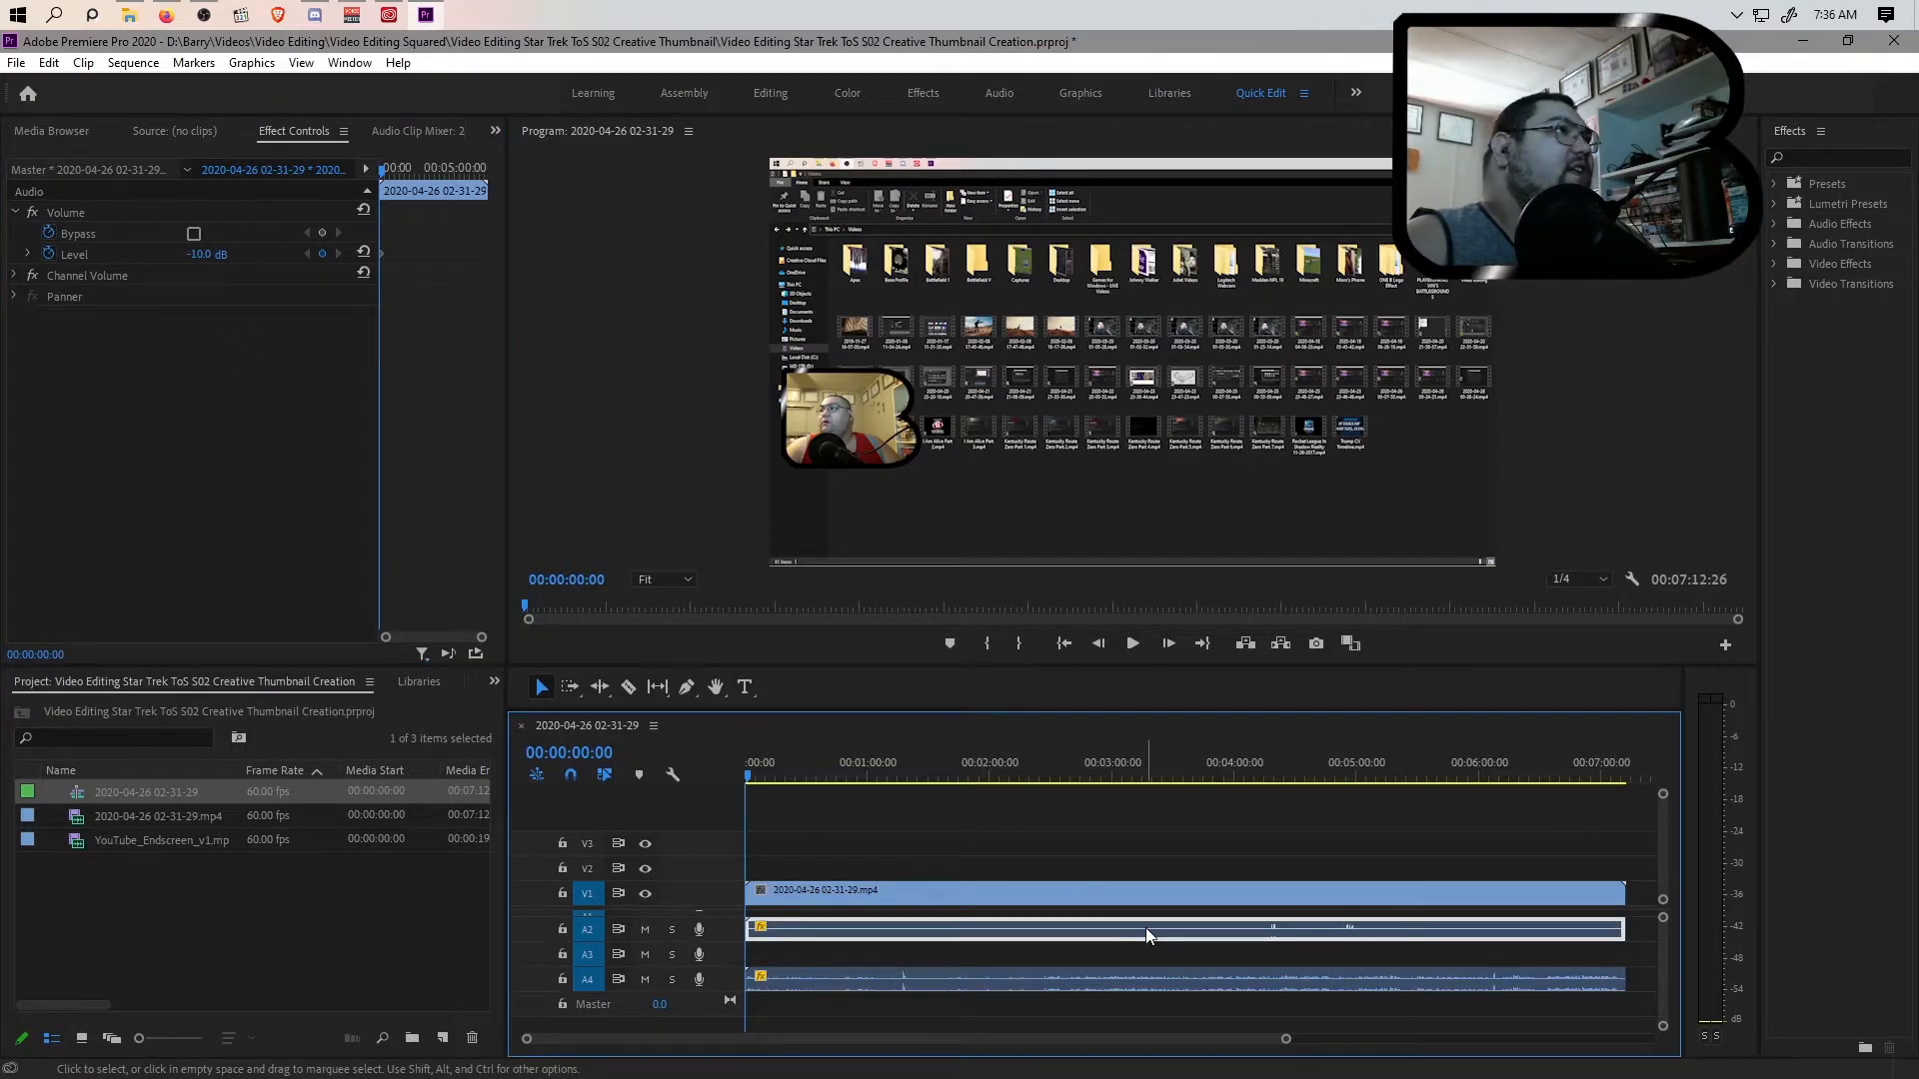
left_click(1136, 982)
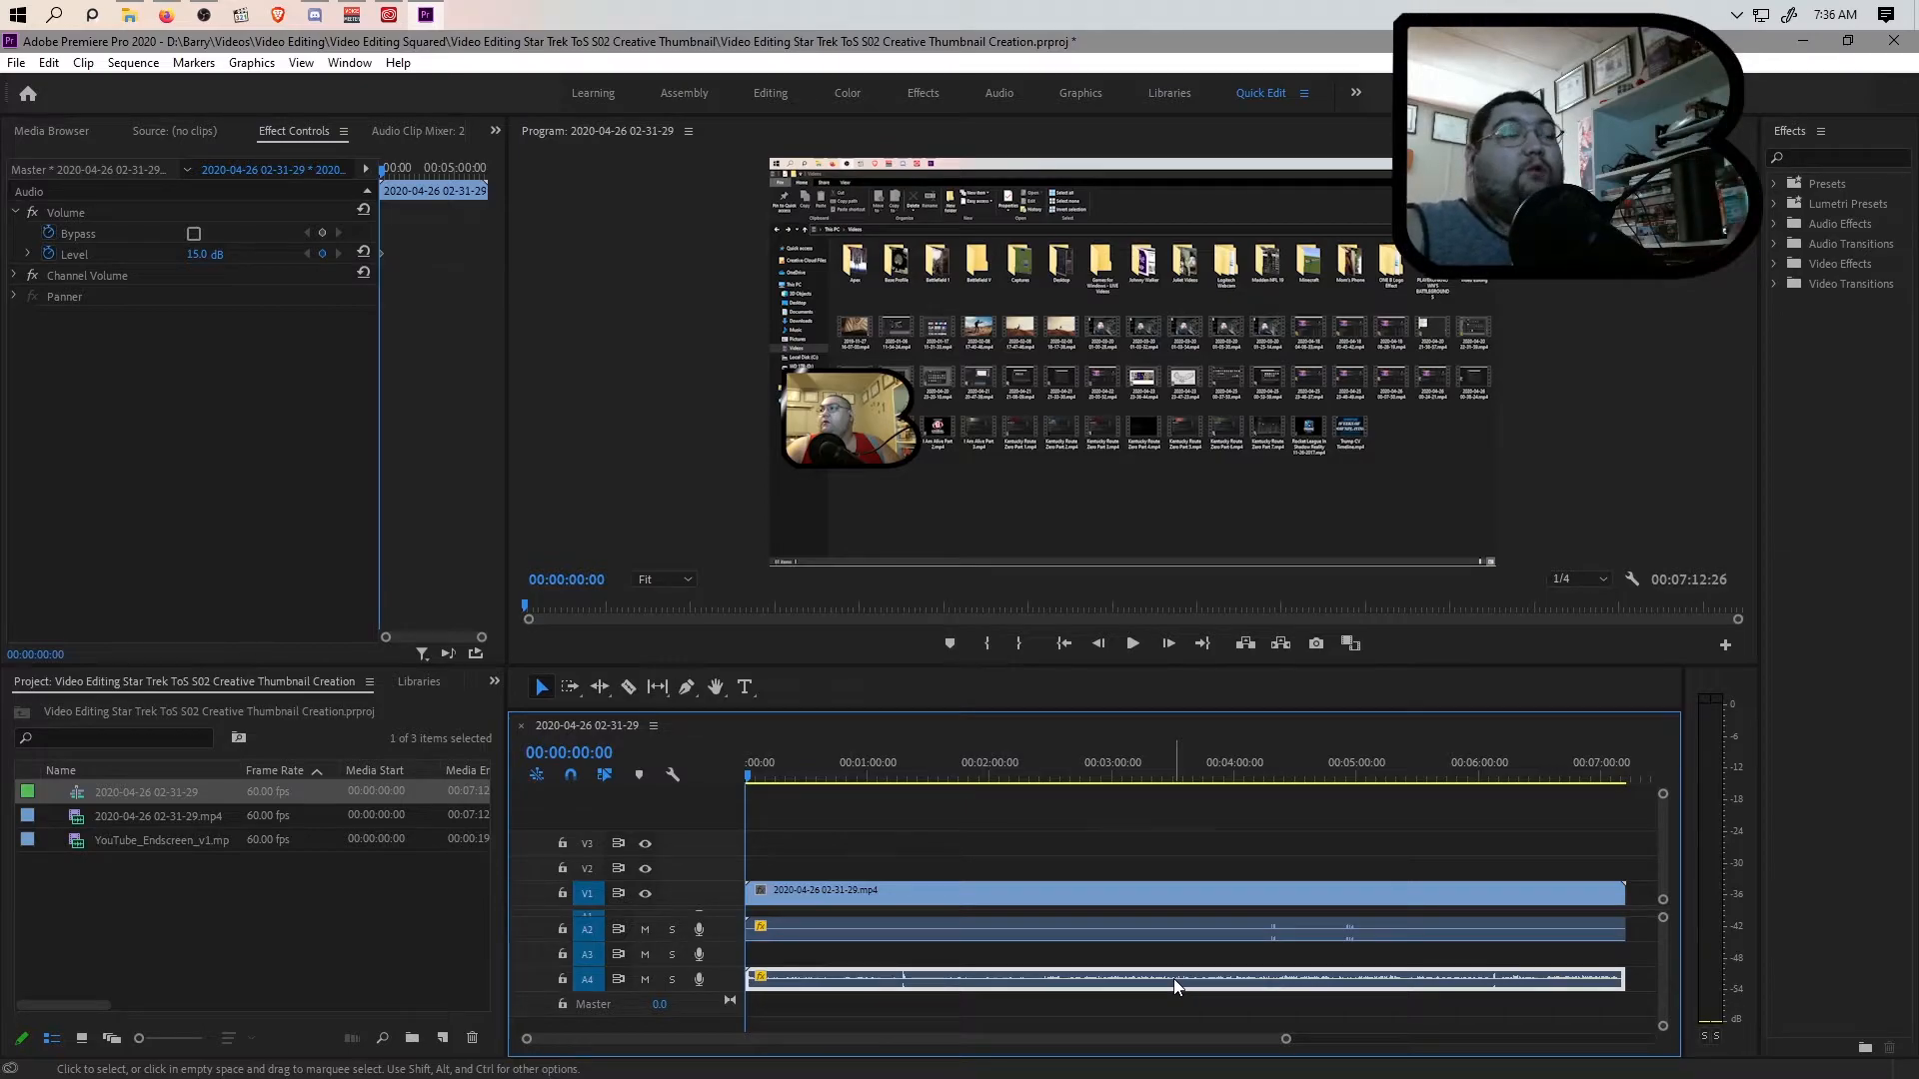
left_click(888, 877)
left_click(904, 890)
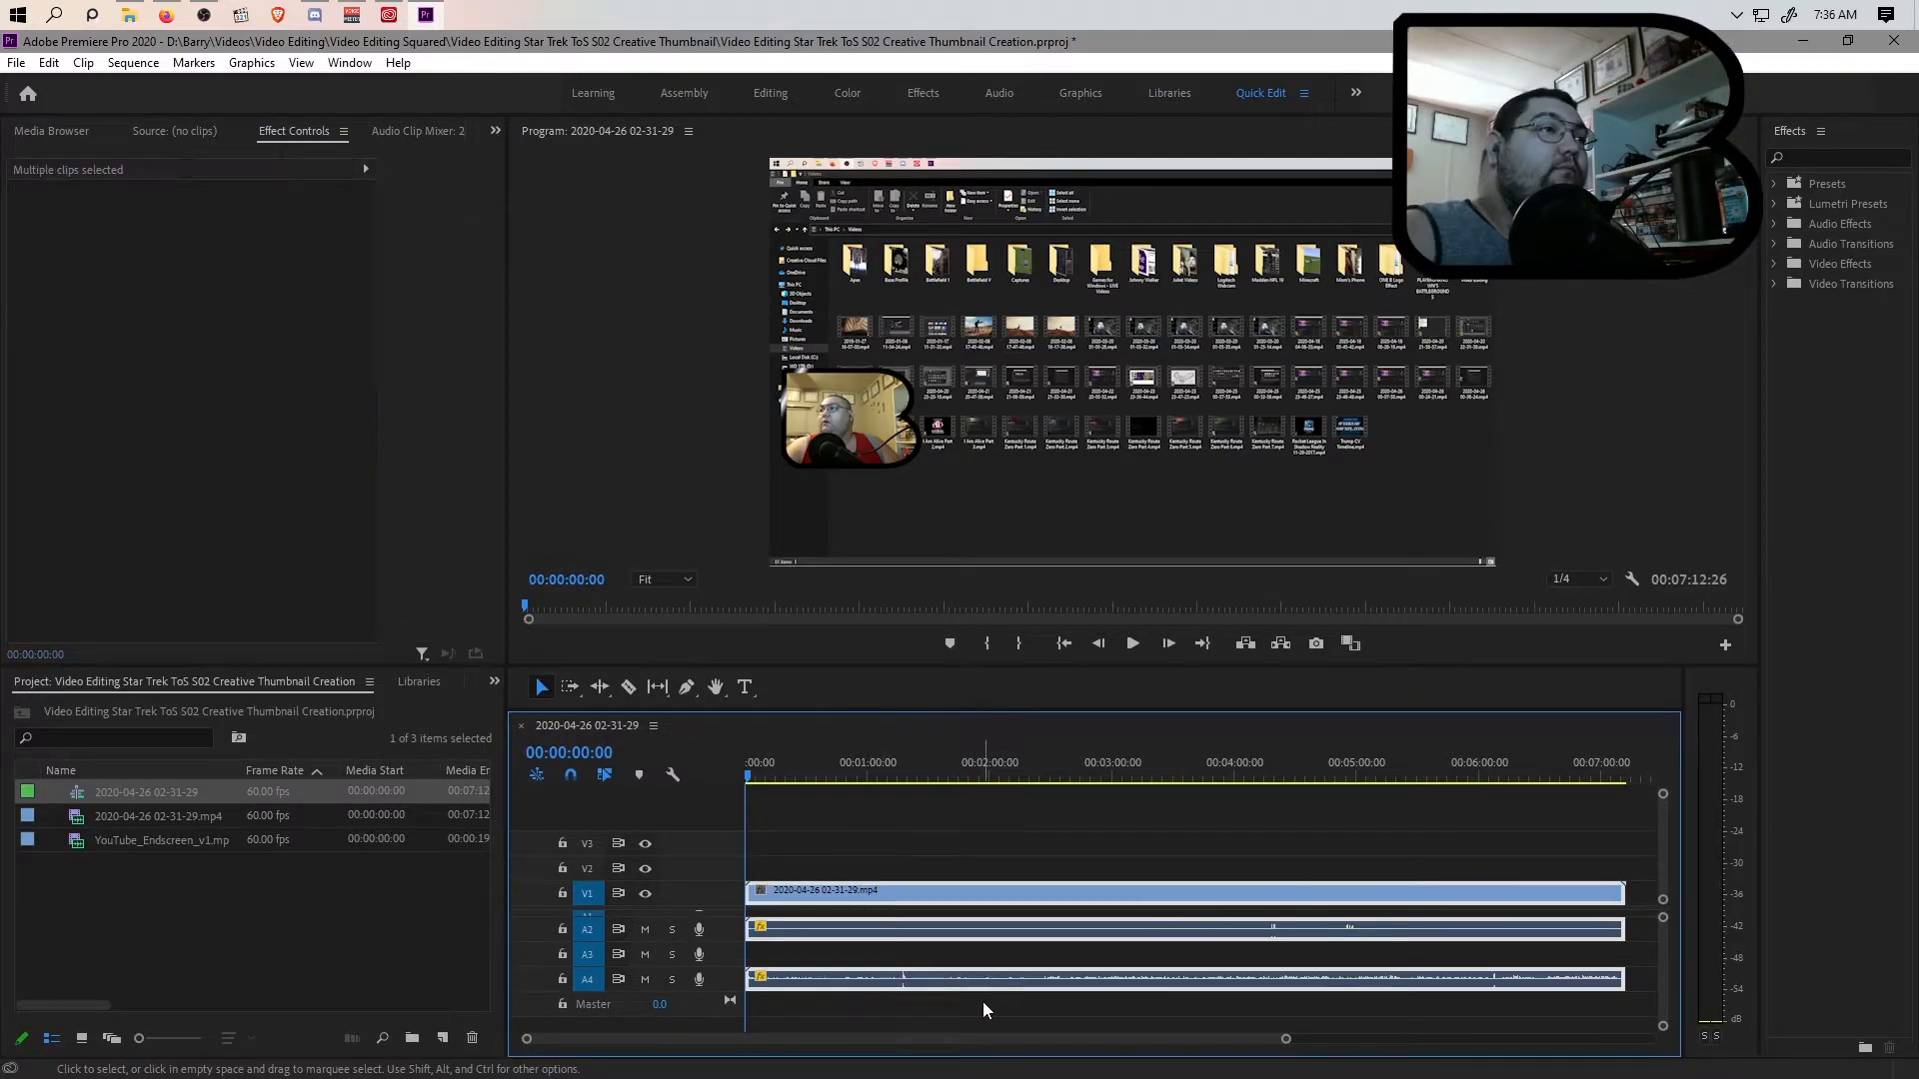
Step: Delete all empty video and audio tracks from the sequence and clear the clip selection
right_click(710, 866)
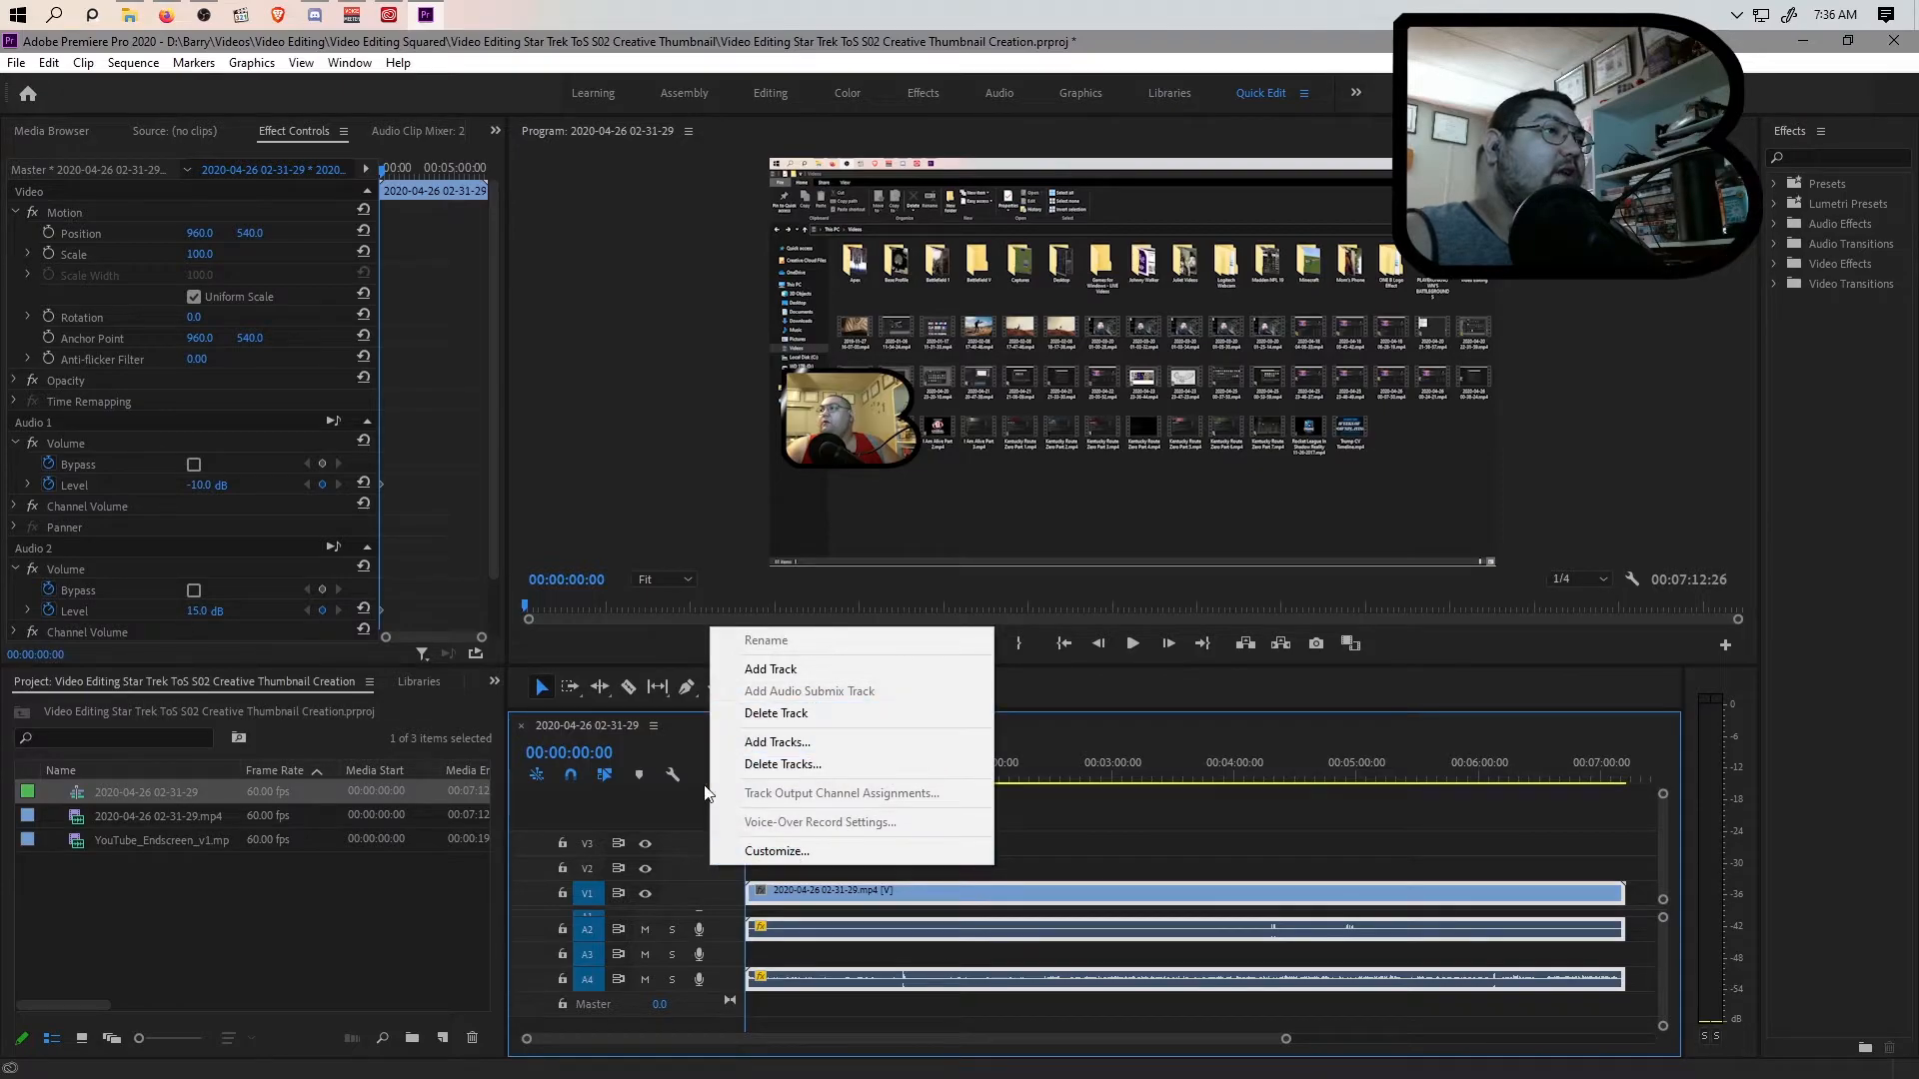
left_click(707, 884)
right_click(706, 887)
left_click(728, 921)
right_click(729, 951)
right_click(705, 866)
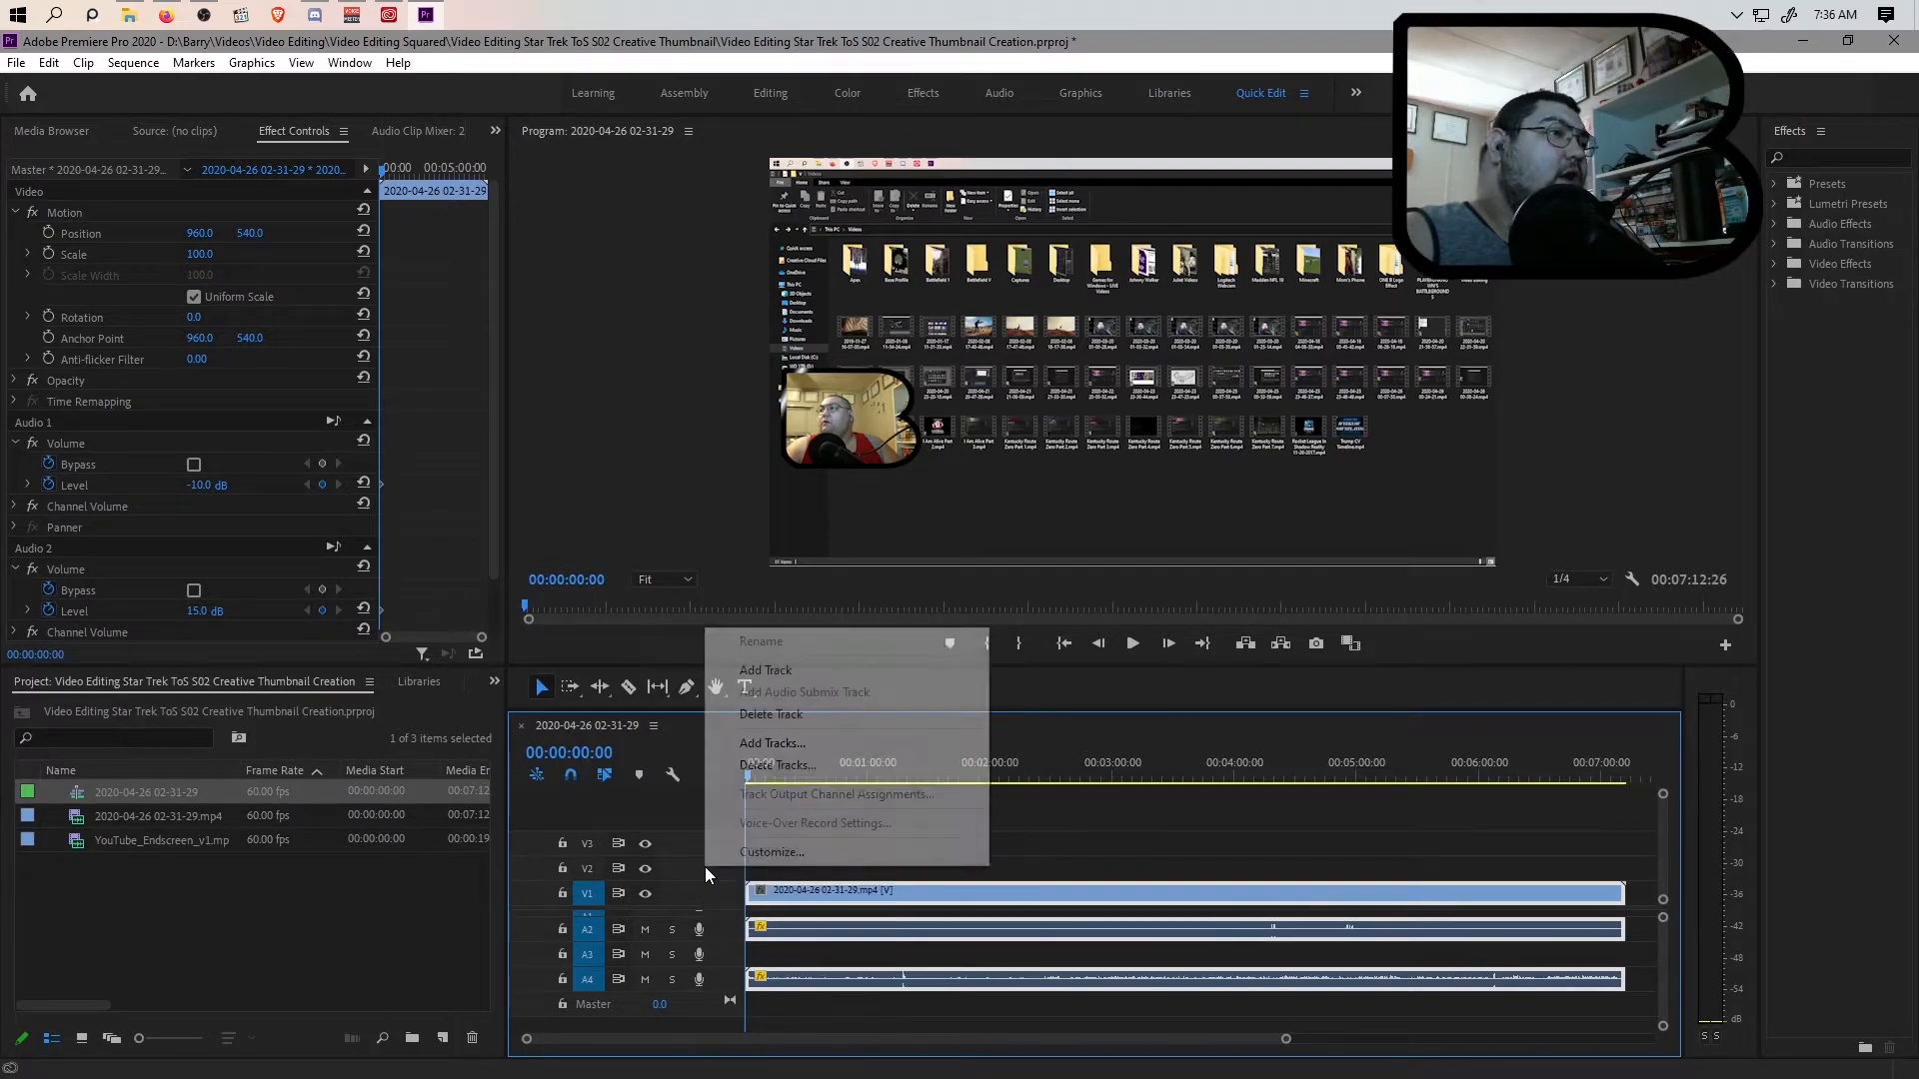
left_click(787, 762)
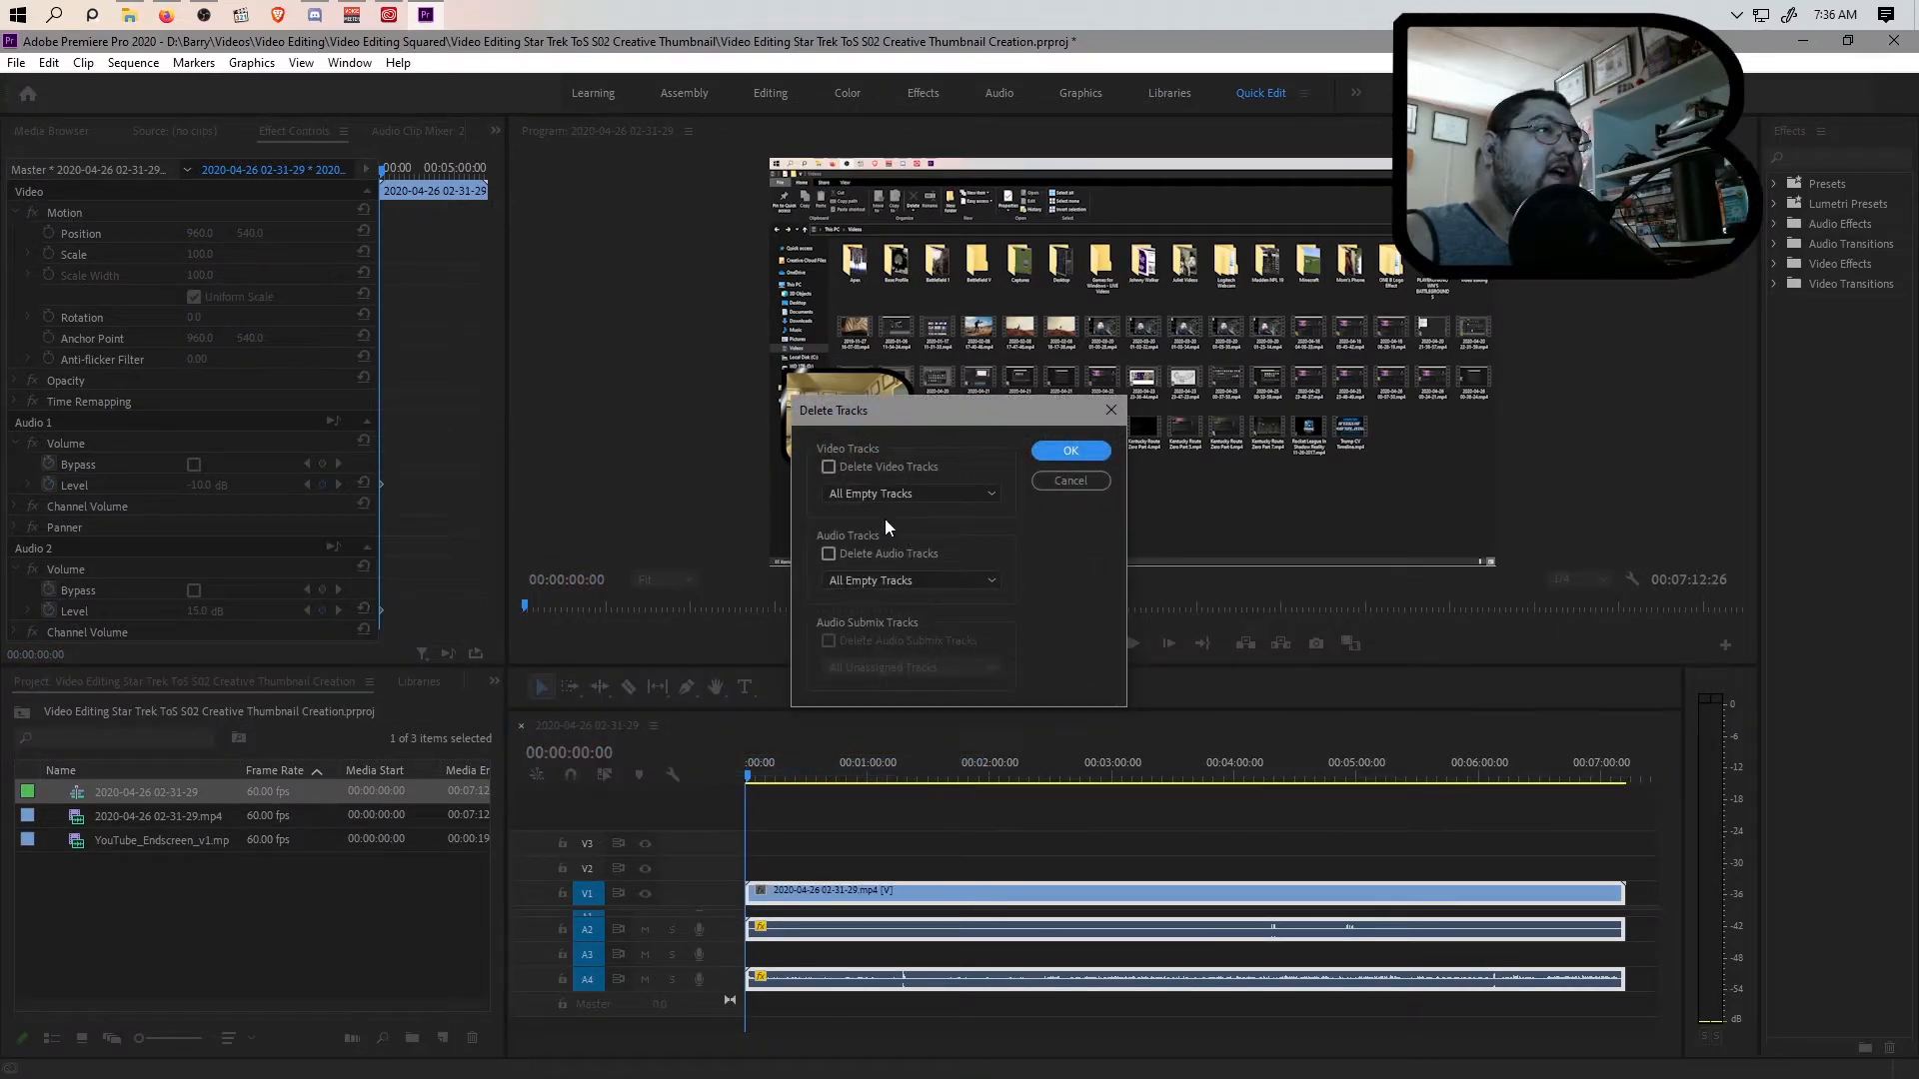
left_click(828, 466)
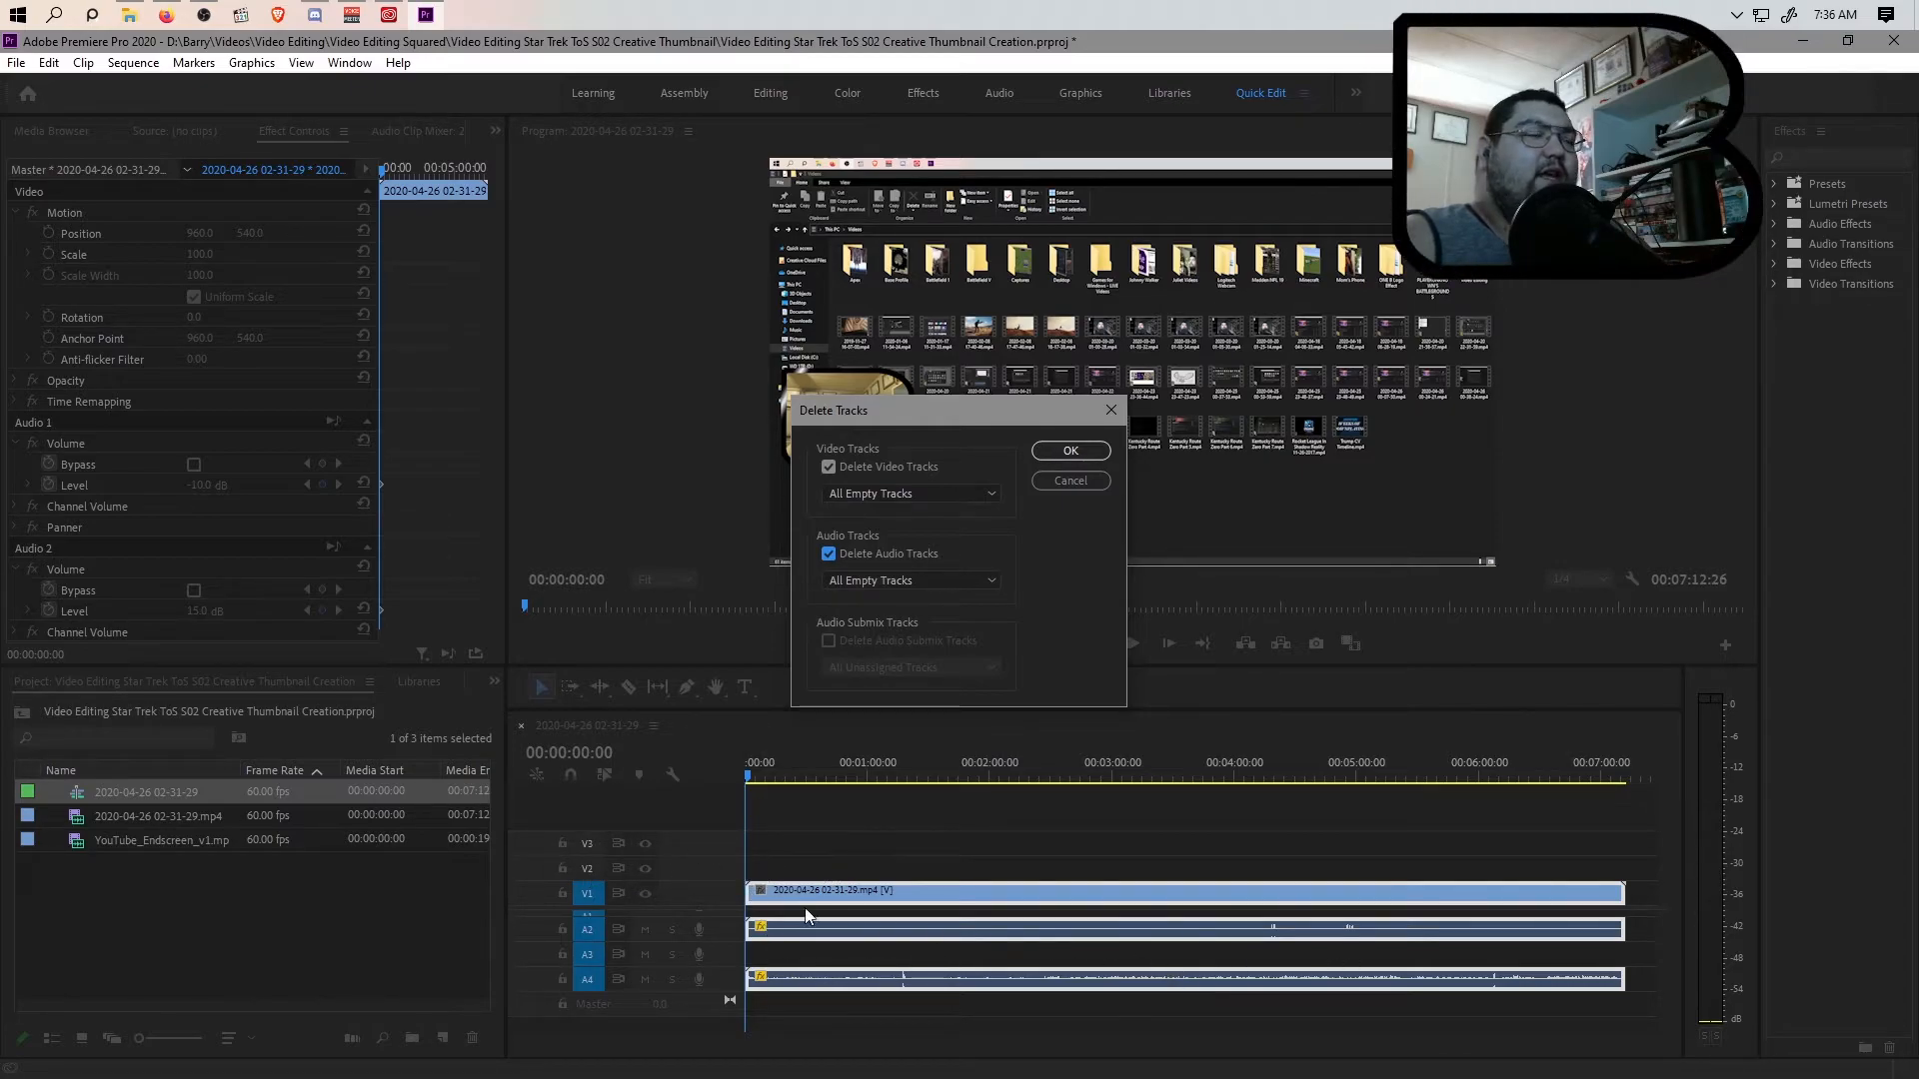
left_click(1071, 450)
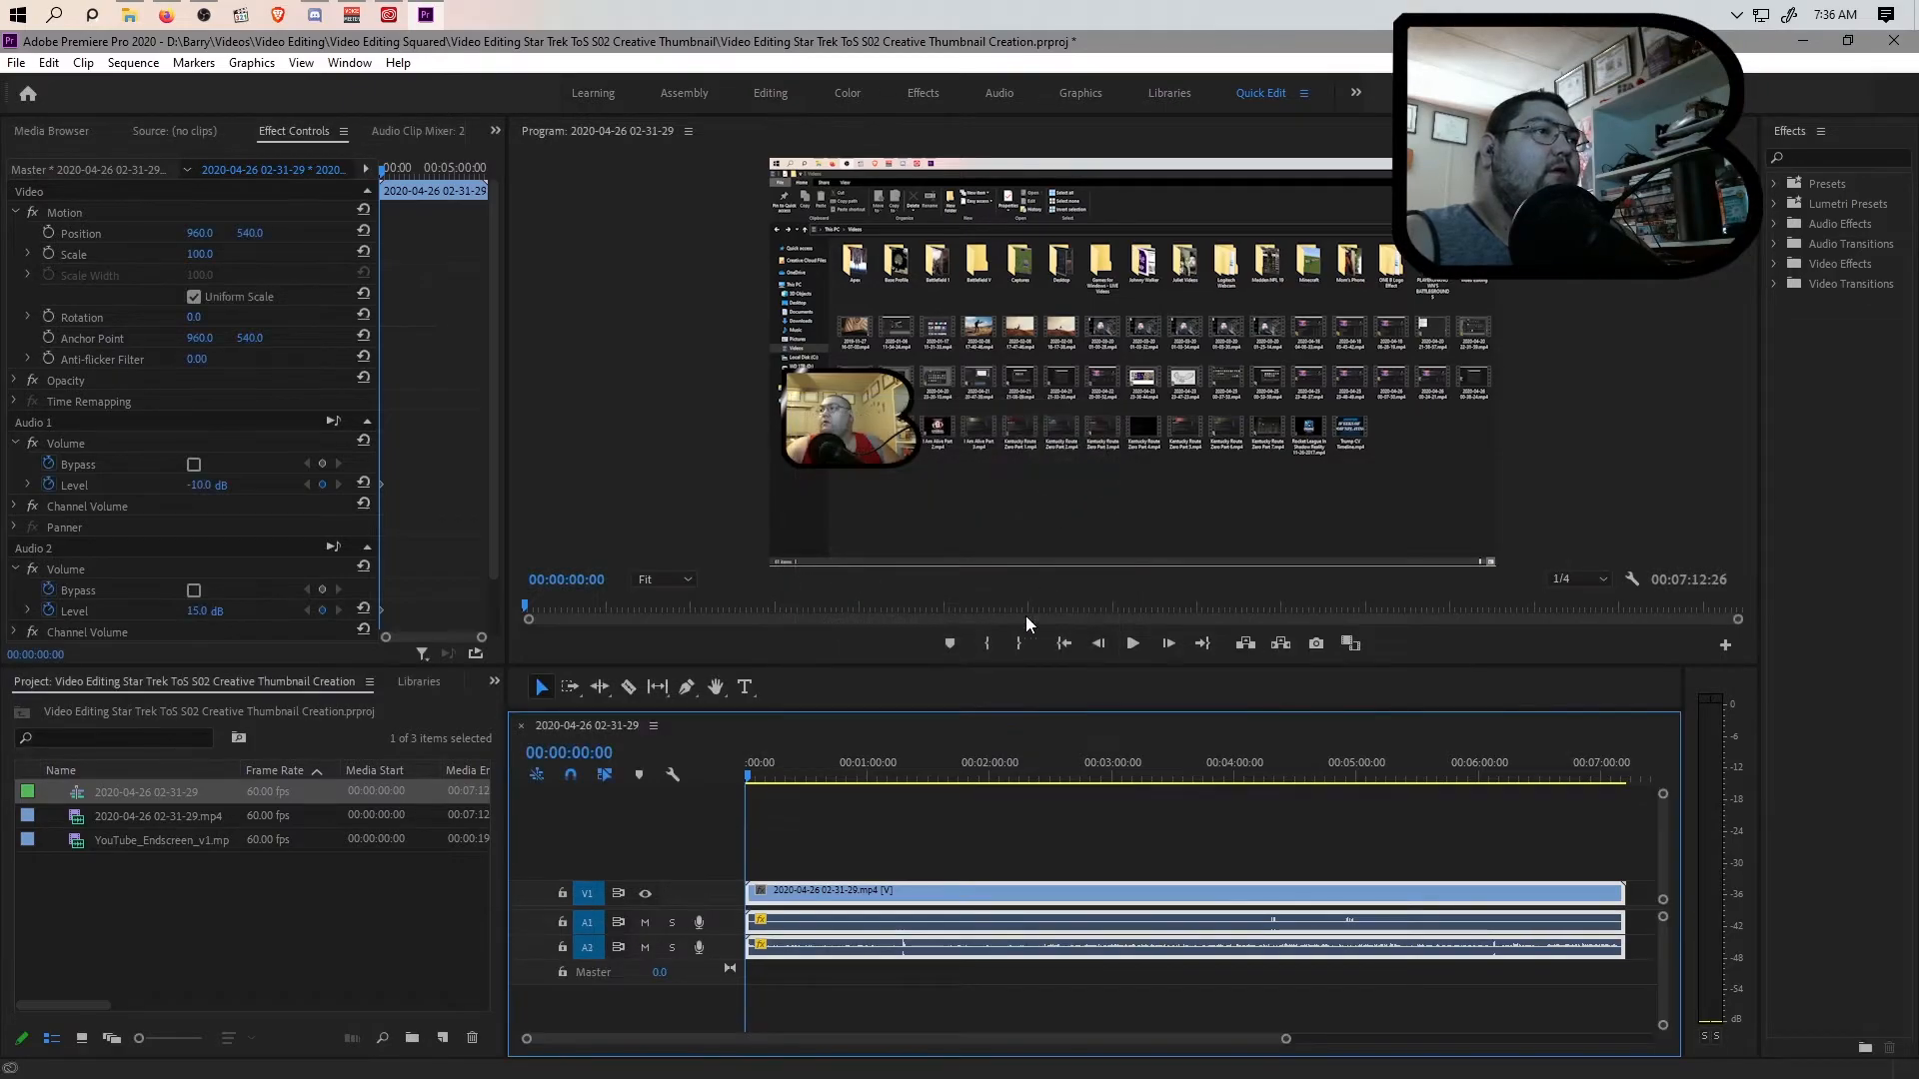
left_click(794, 1032)
Step: Place YouTube_Endscreen_v1.mp4 on V1 and A1 directly after the end of the recording
left_click(162, 842)
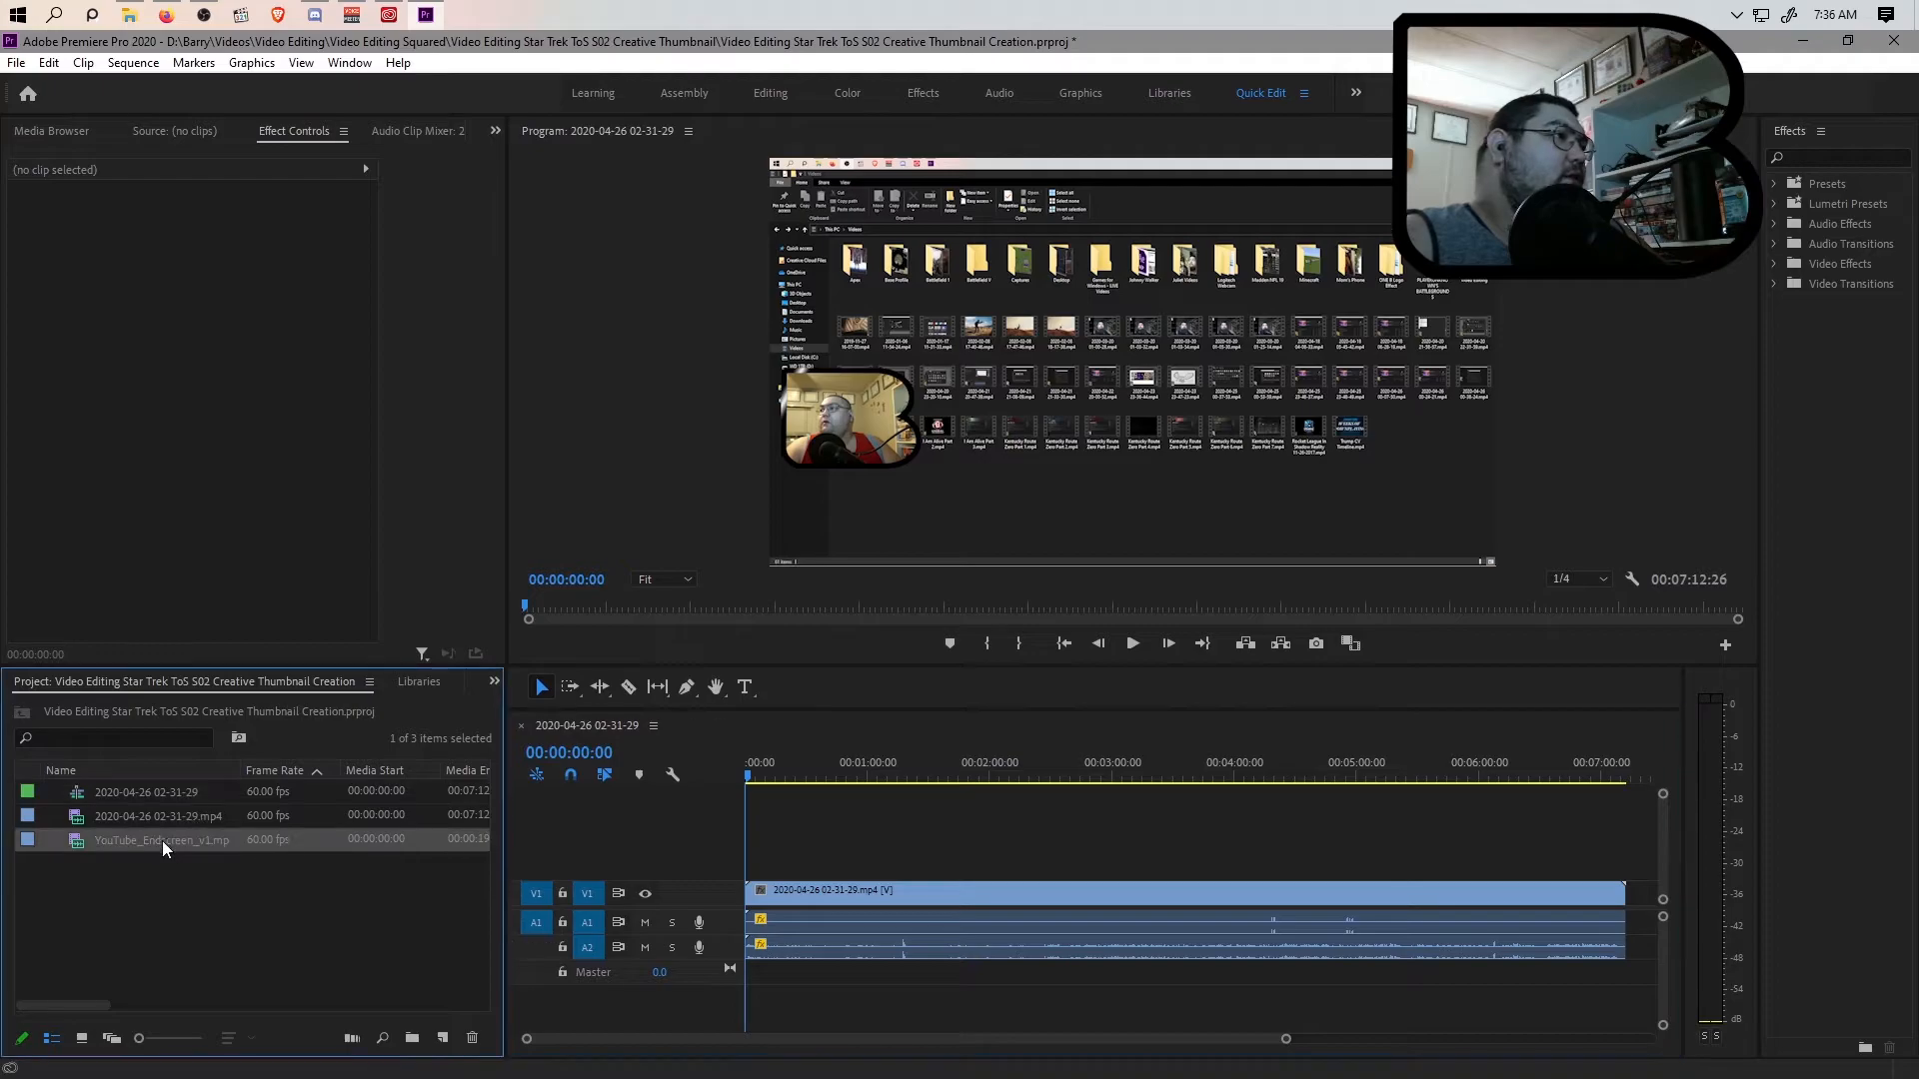
left_click_drag(144, 842, 1639, 904)
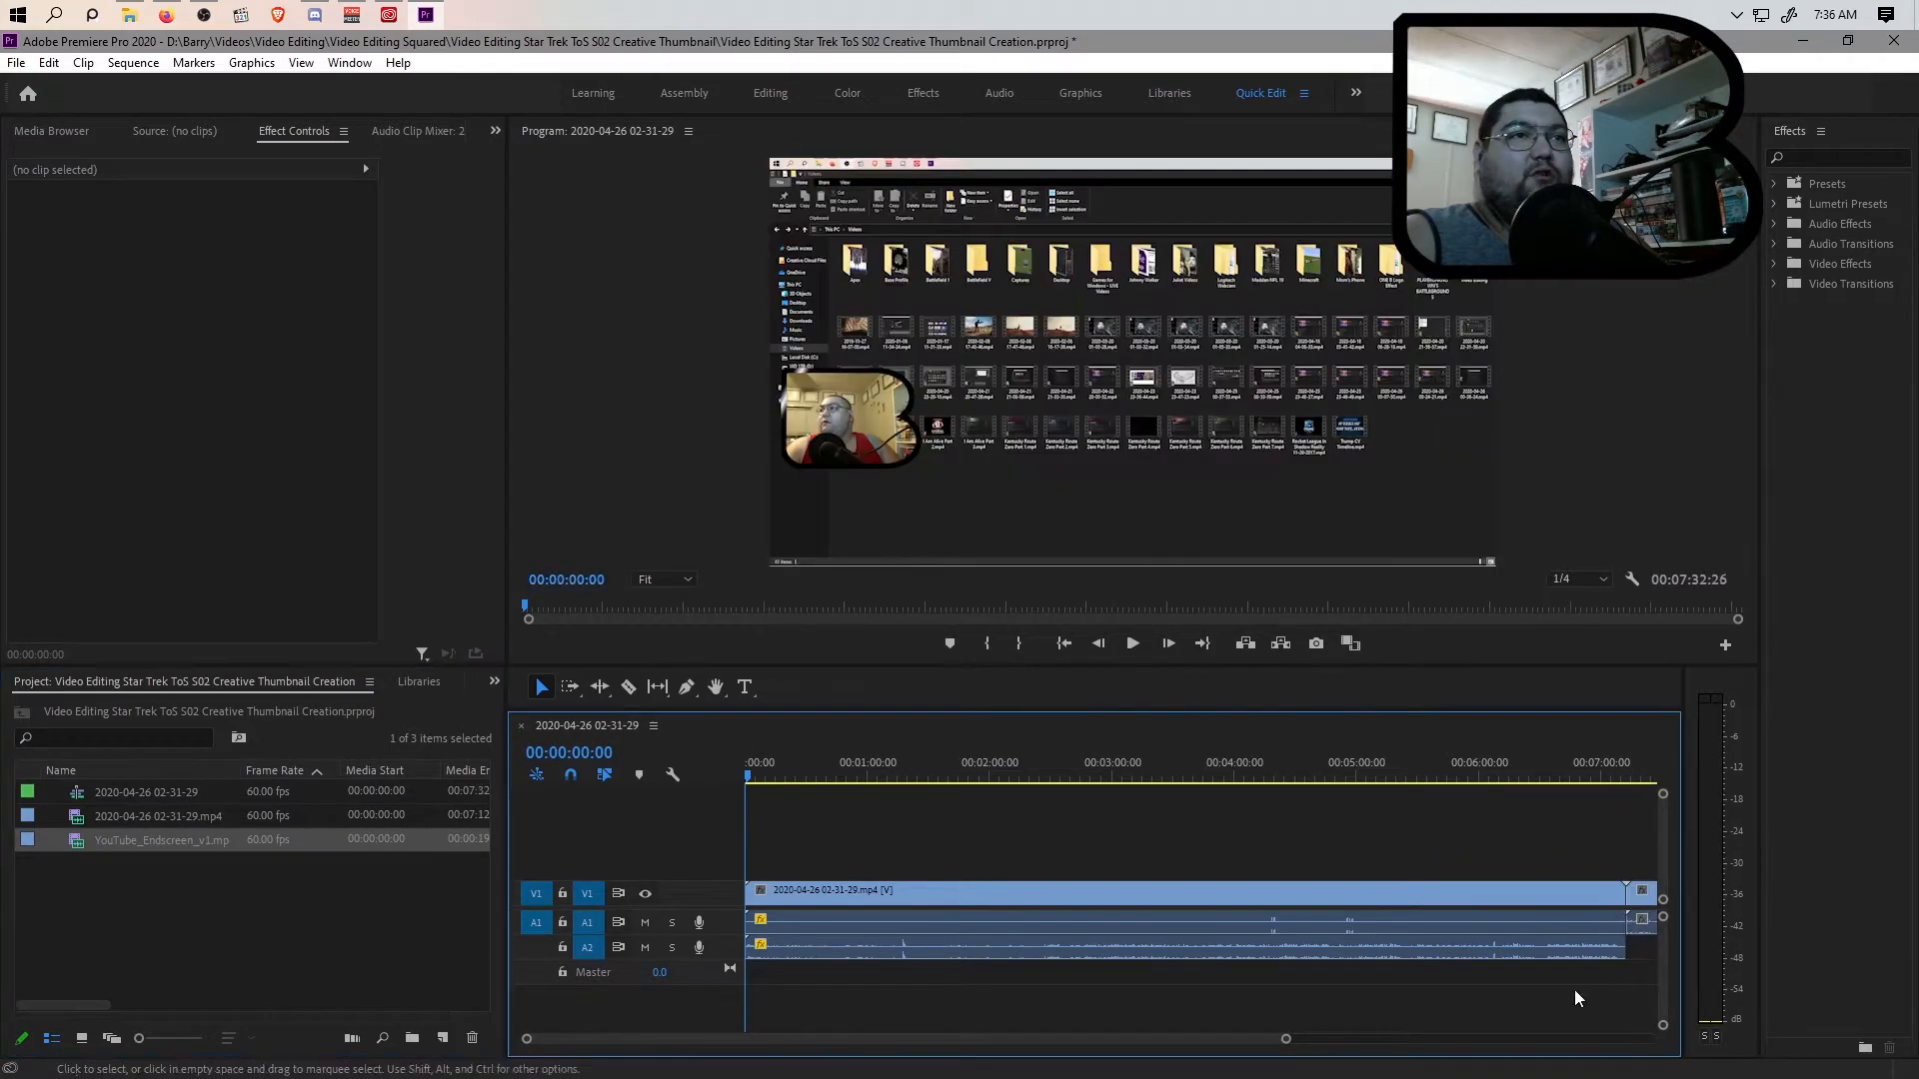
left_click_drag(1279, 1039, 1366, 1041)
Step: Set the endscreen clip's audio volume level to 15 dB
left_click(1454, 922)
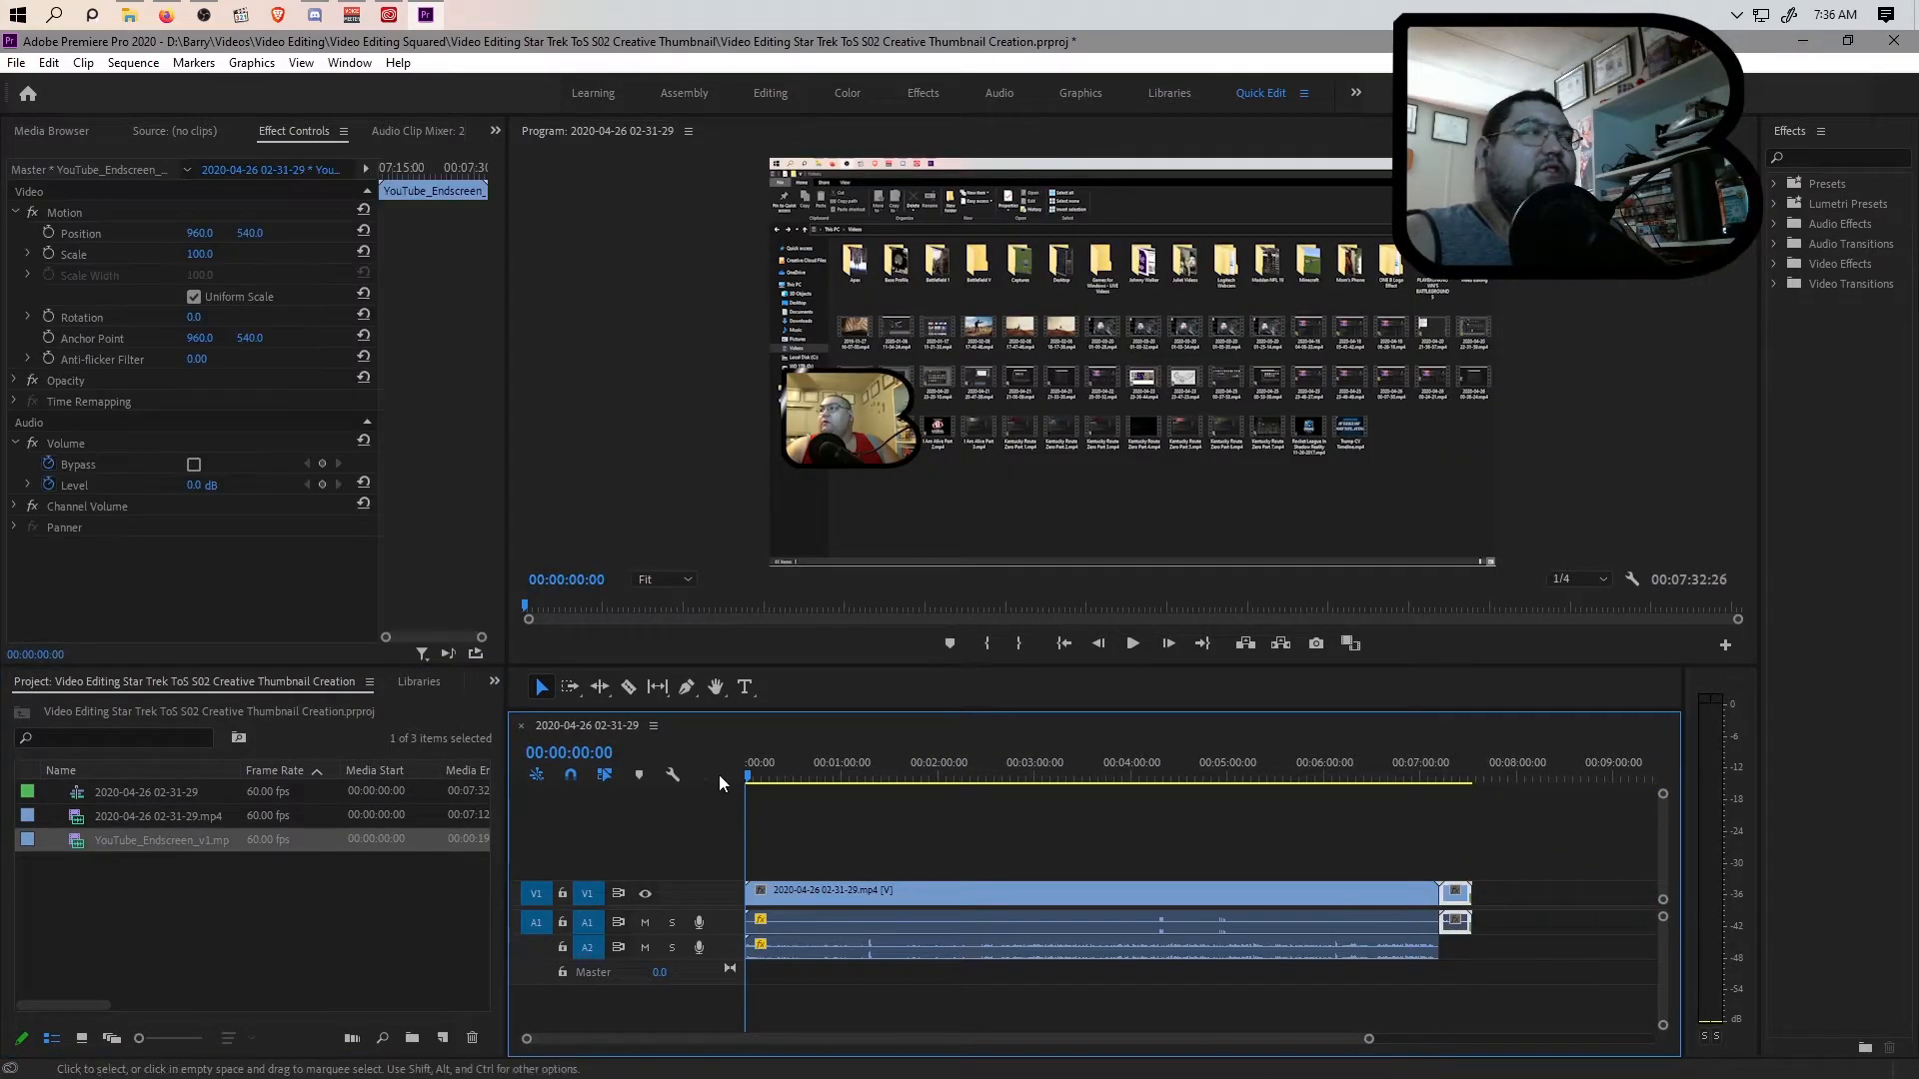
left_click(195, 485)
type("15")
key("Return")
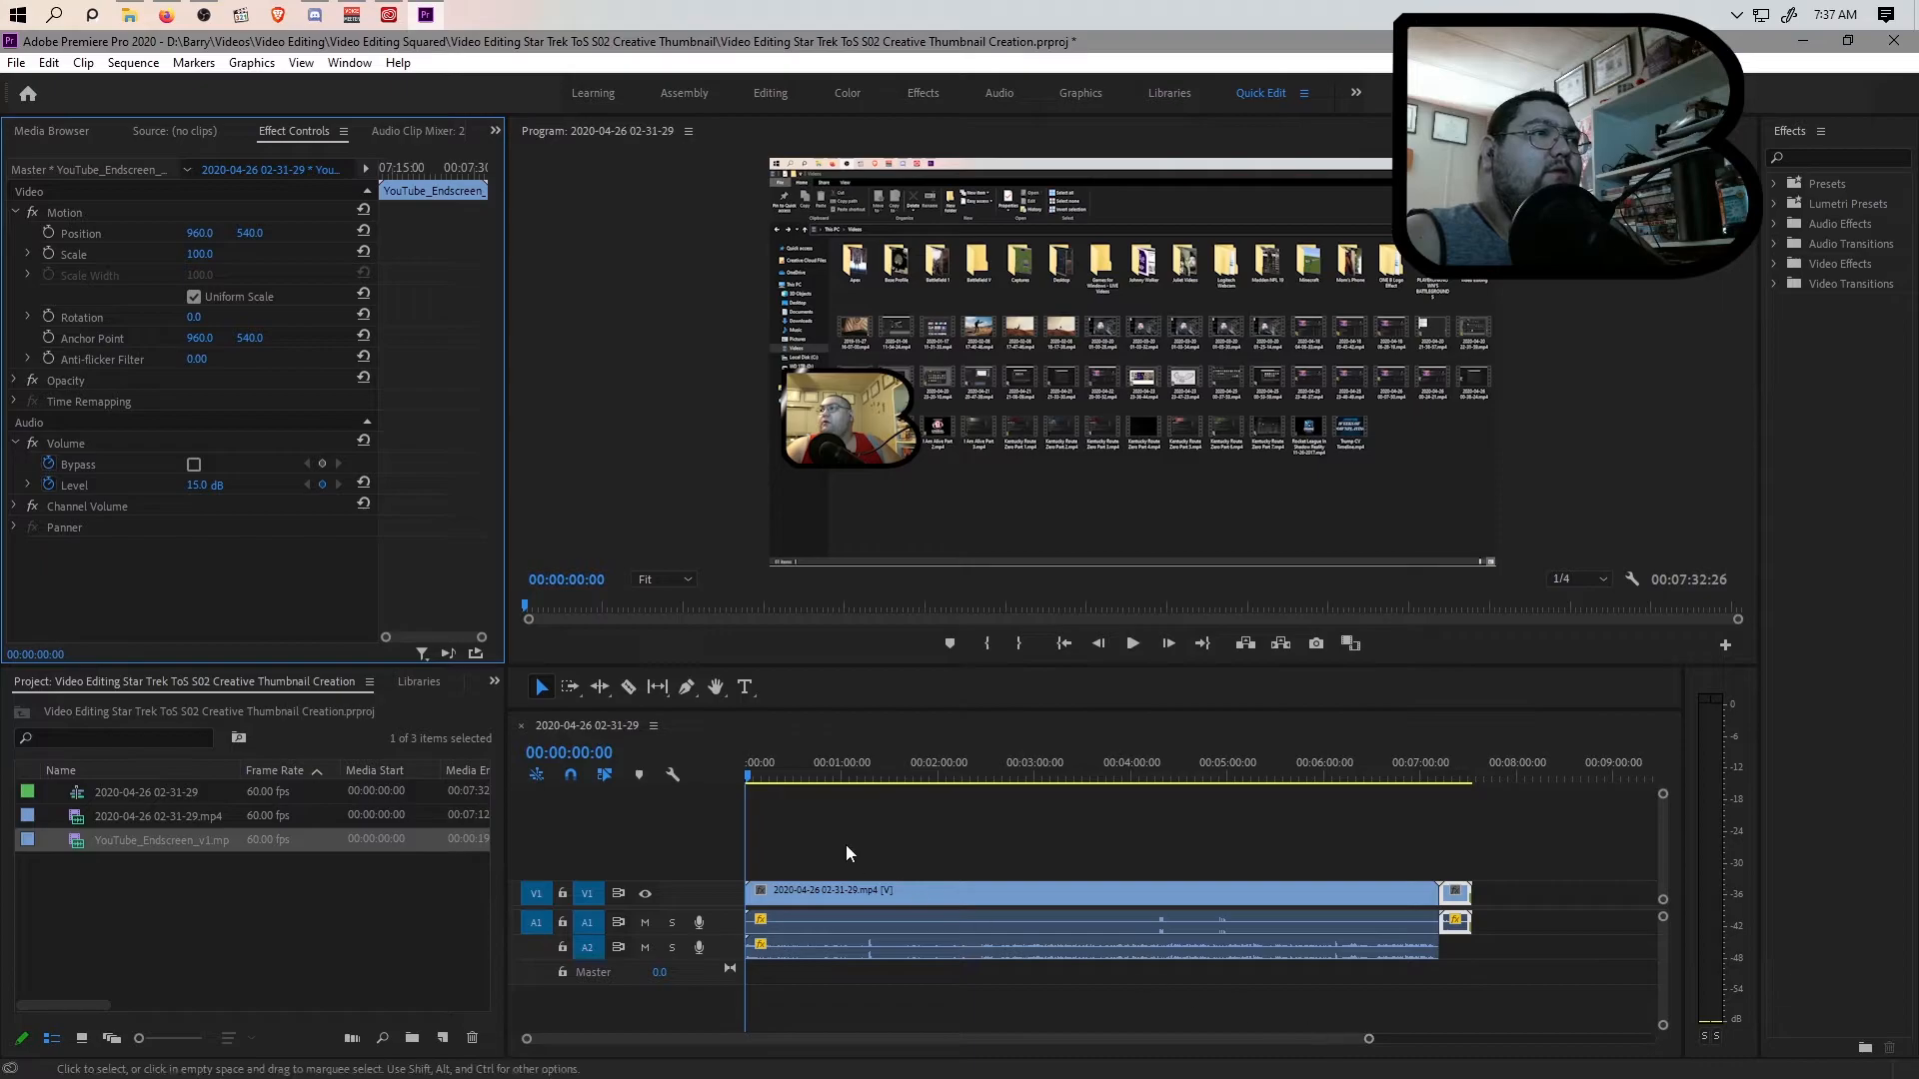
Step: Split the recording at 00:00:01:14 and ripple delete the short segment before the cut
left_click_drag(1368, 1040, 650, 1043)
left_click_drag(812, 776, 850, 777)
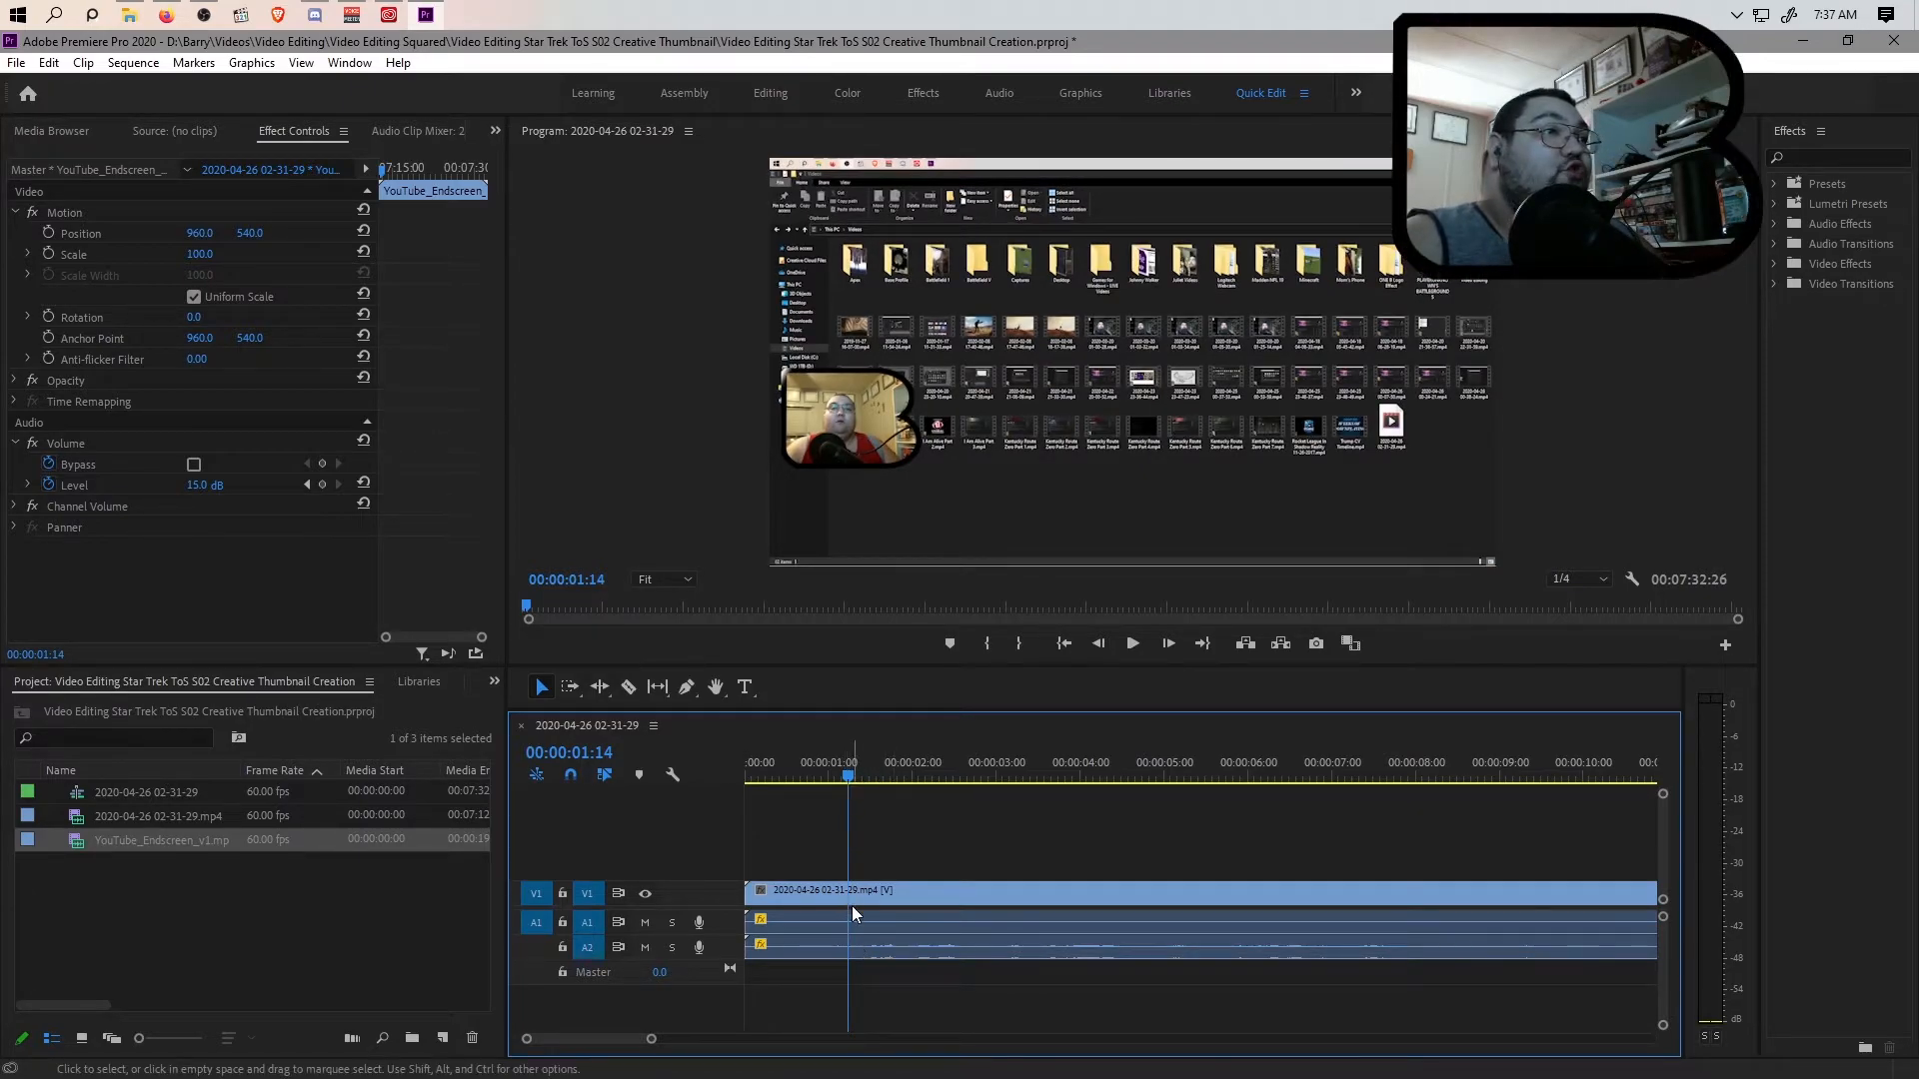
key("ctrl+k")
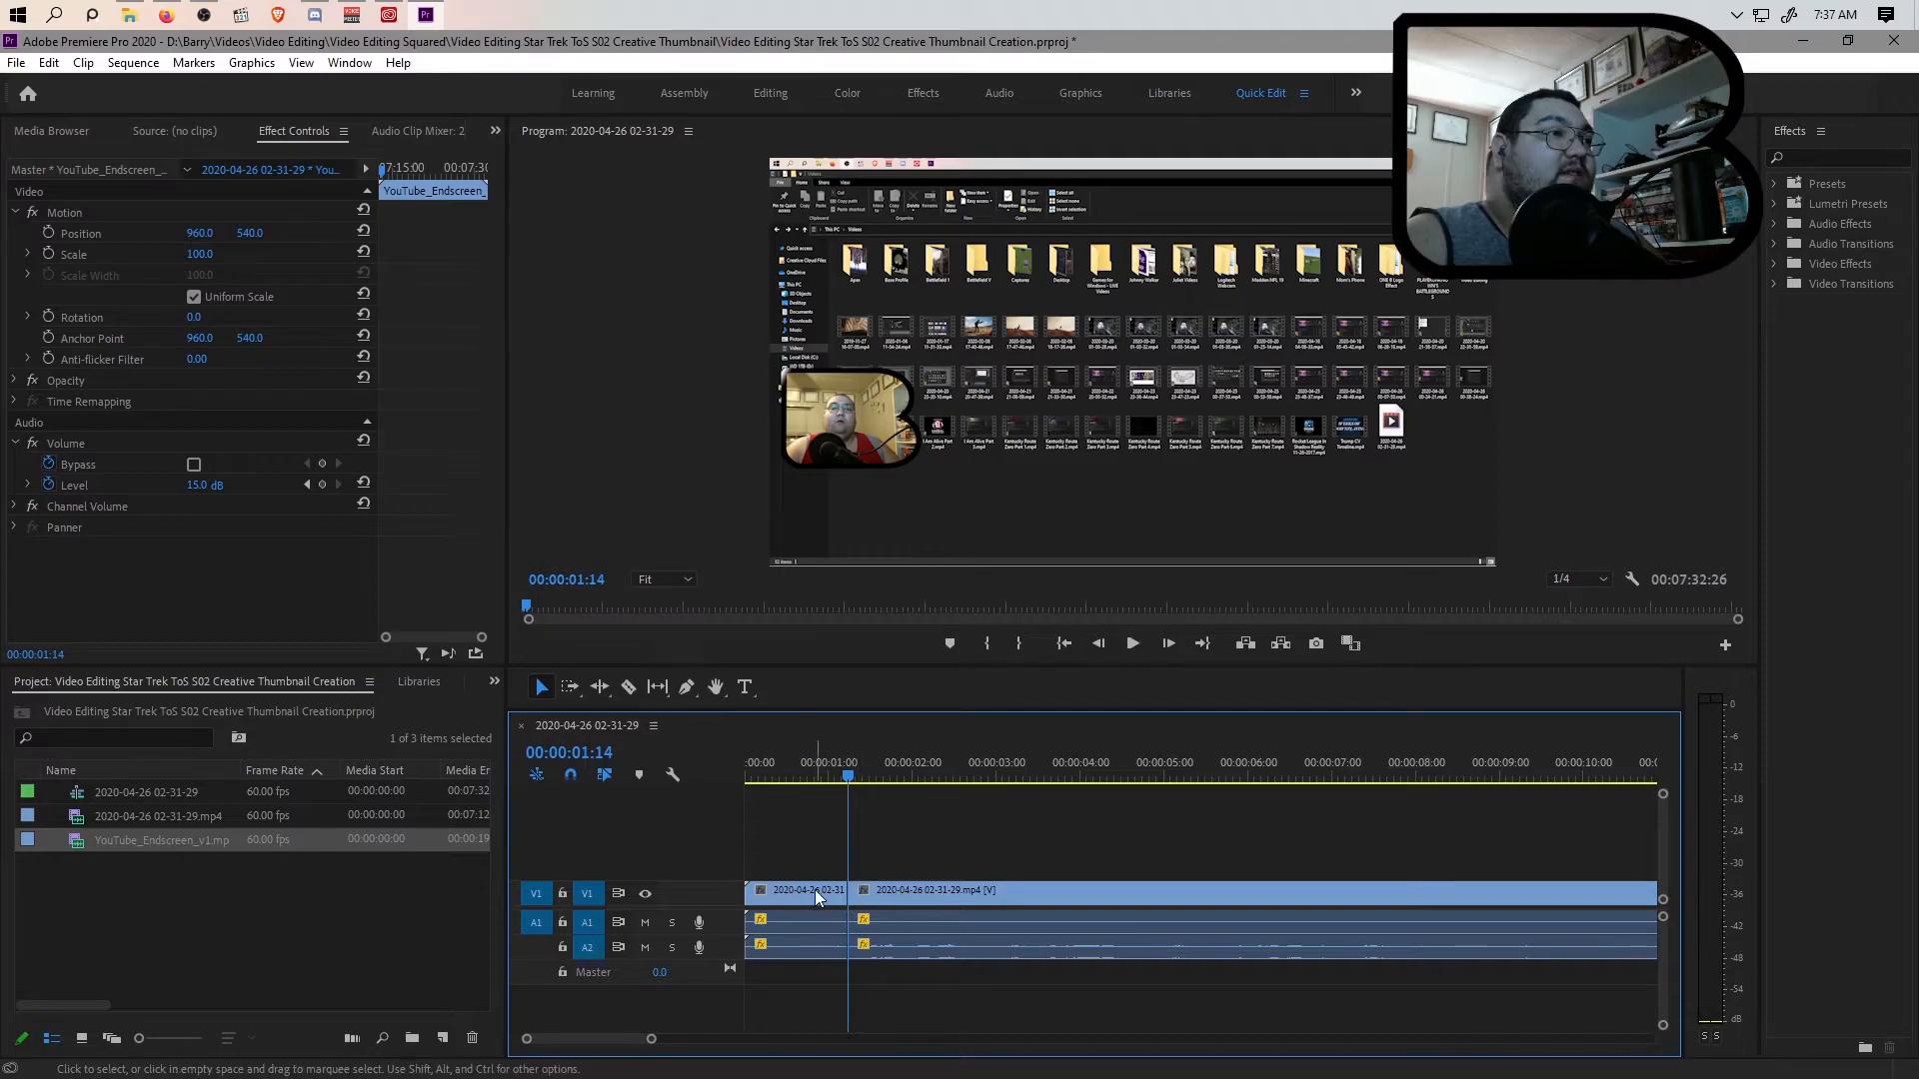
left_click(814, 890)
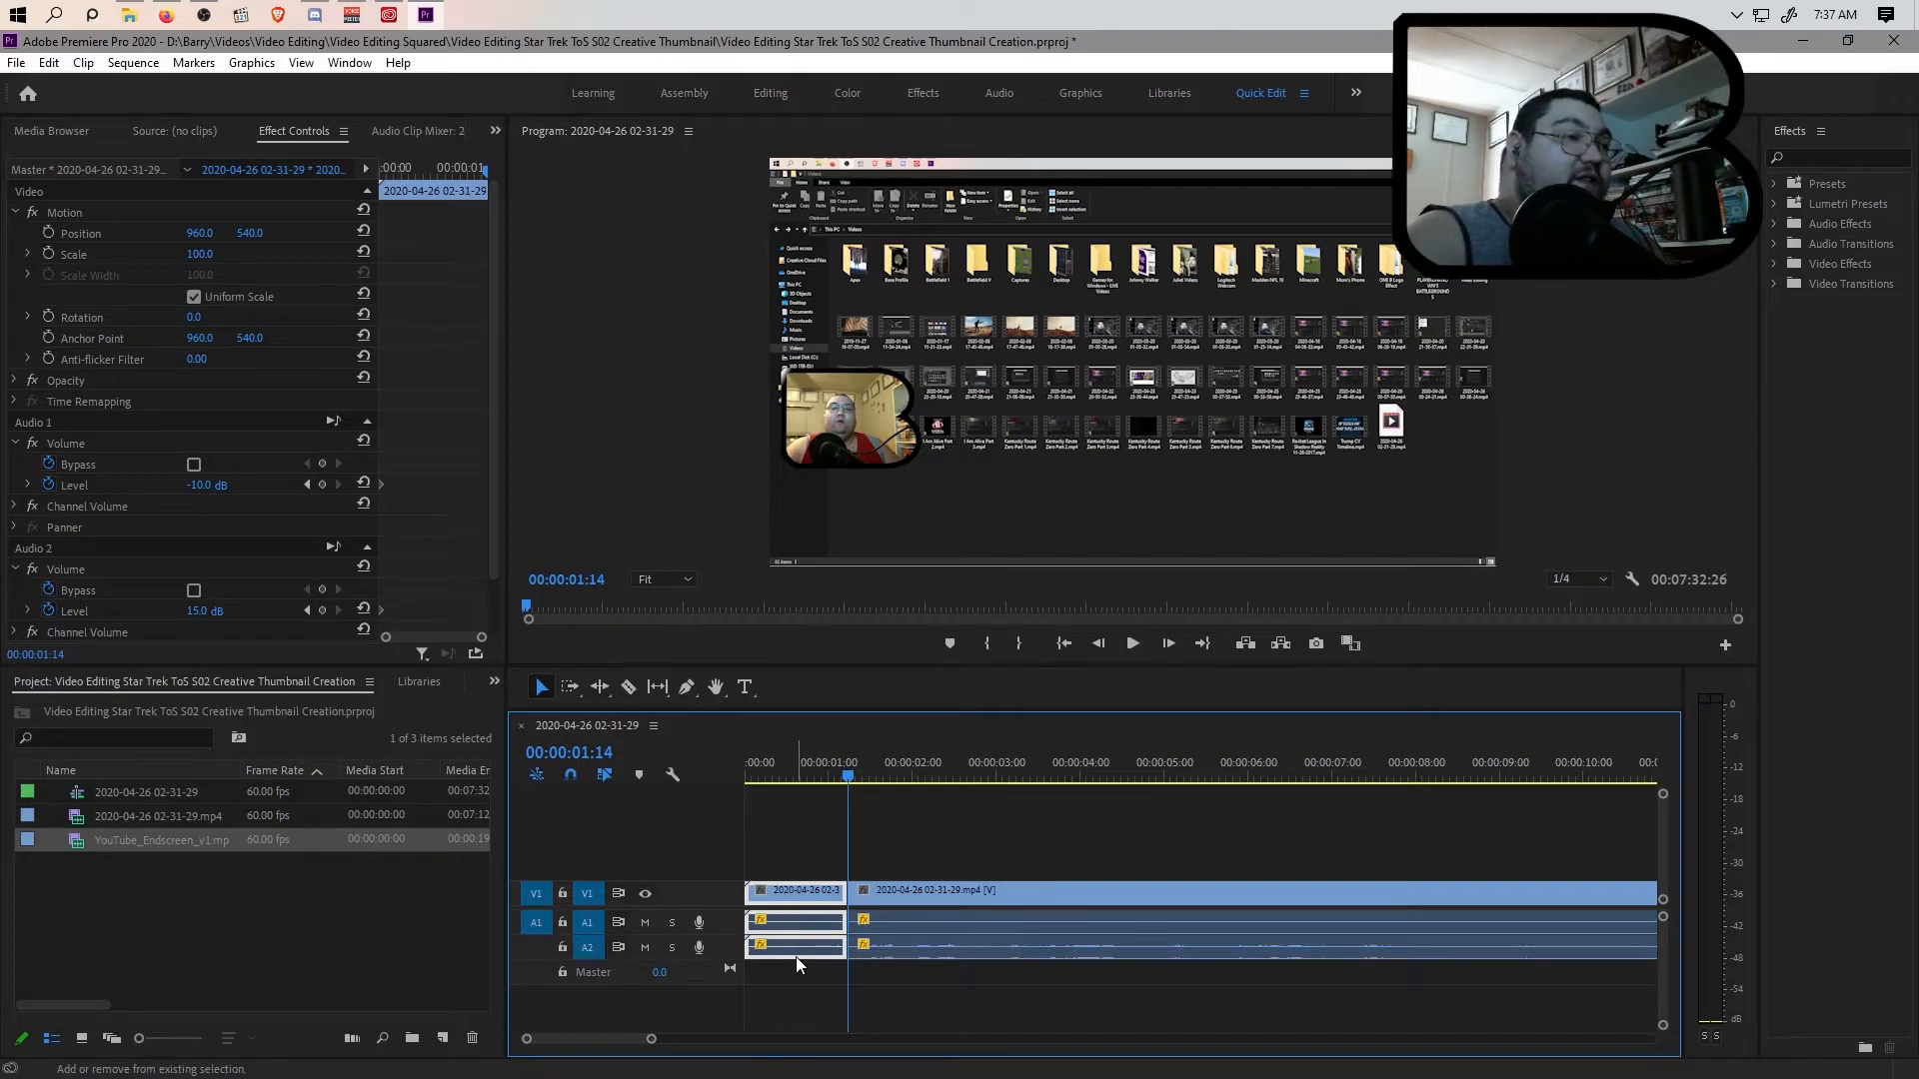
key("shift+Delete")
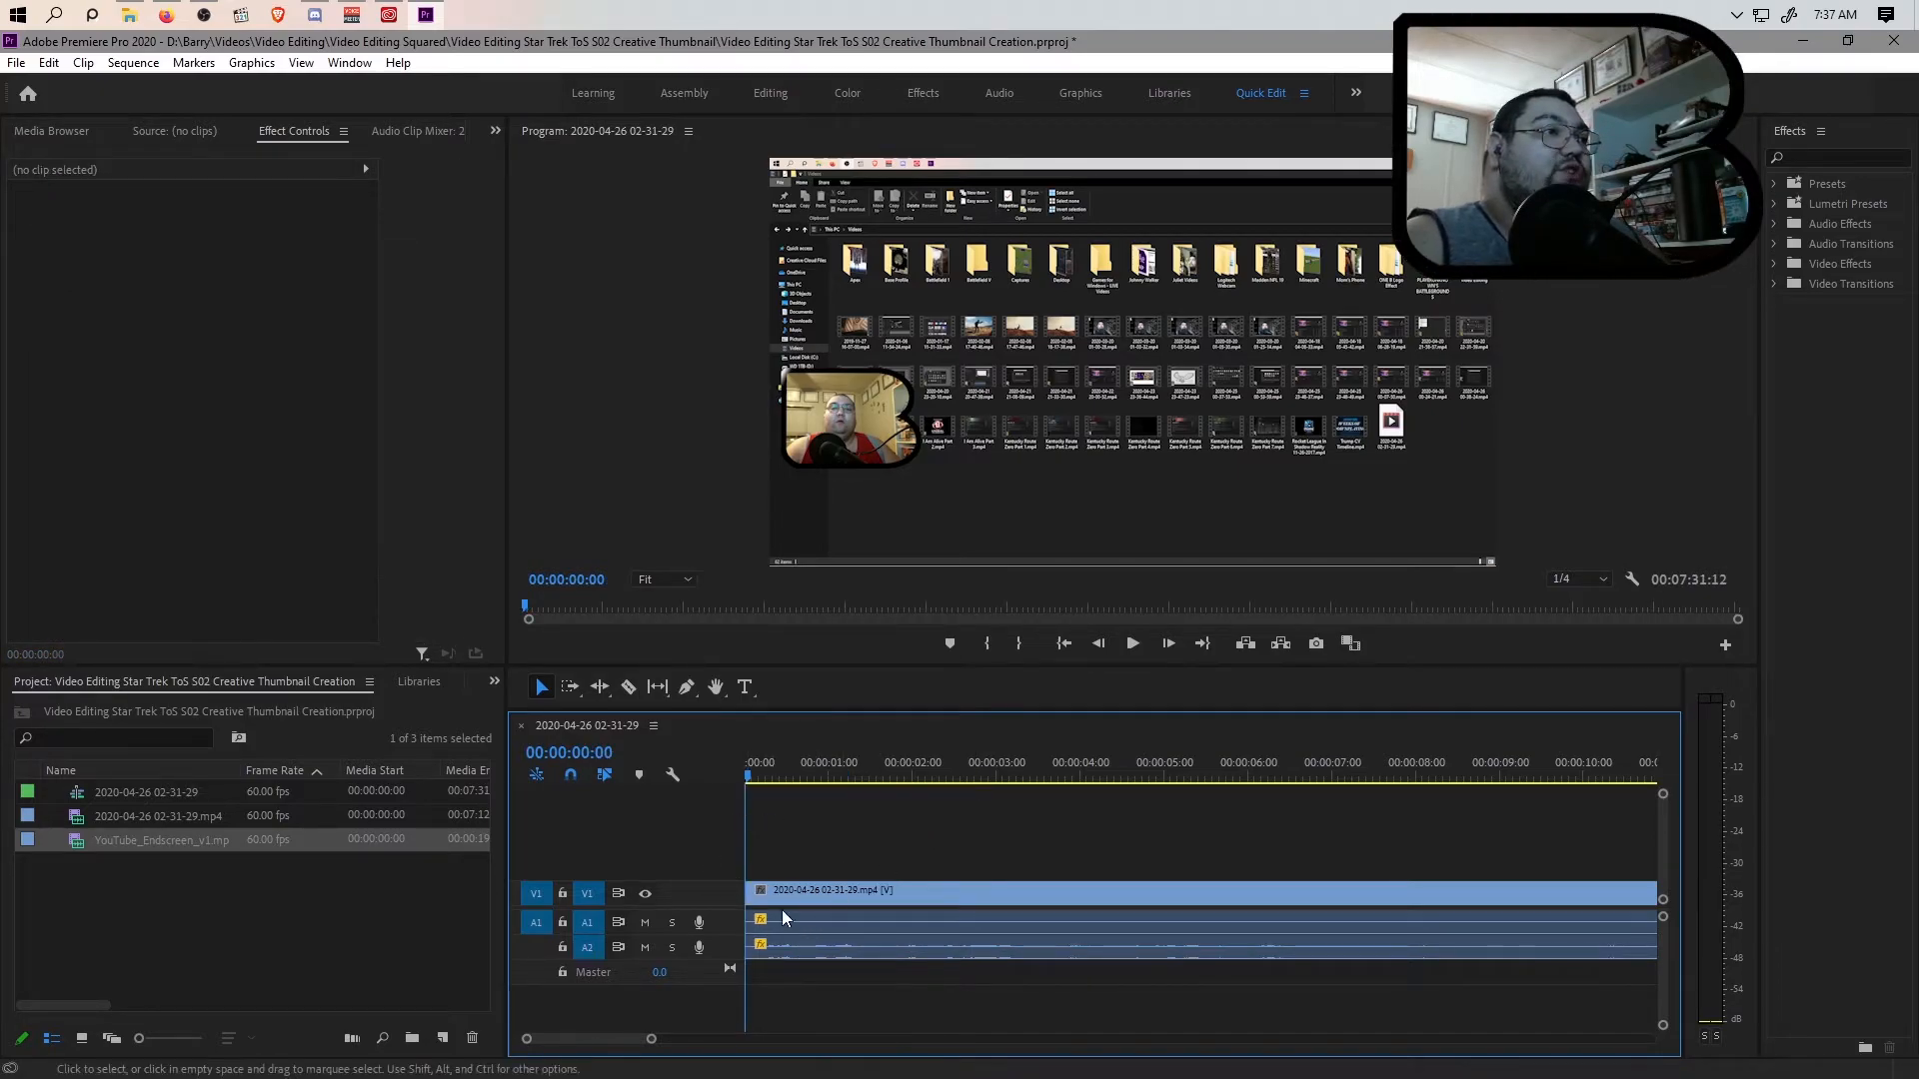
Step: Play the recording's ending, split it at 00:07:07:38 and ripple delete the leftover segment before the endscreen
left_click_drag(651, 1040, 1465, 1028)
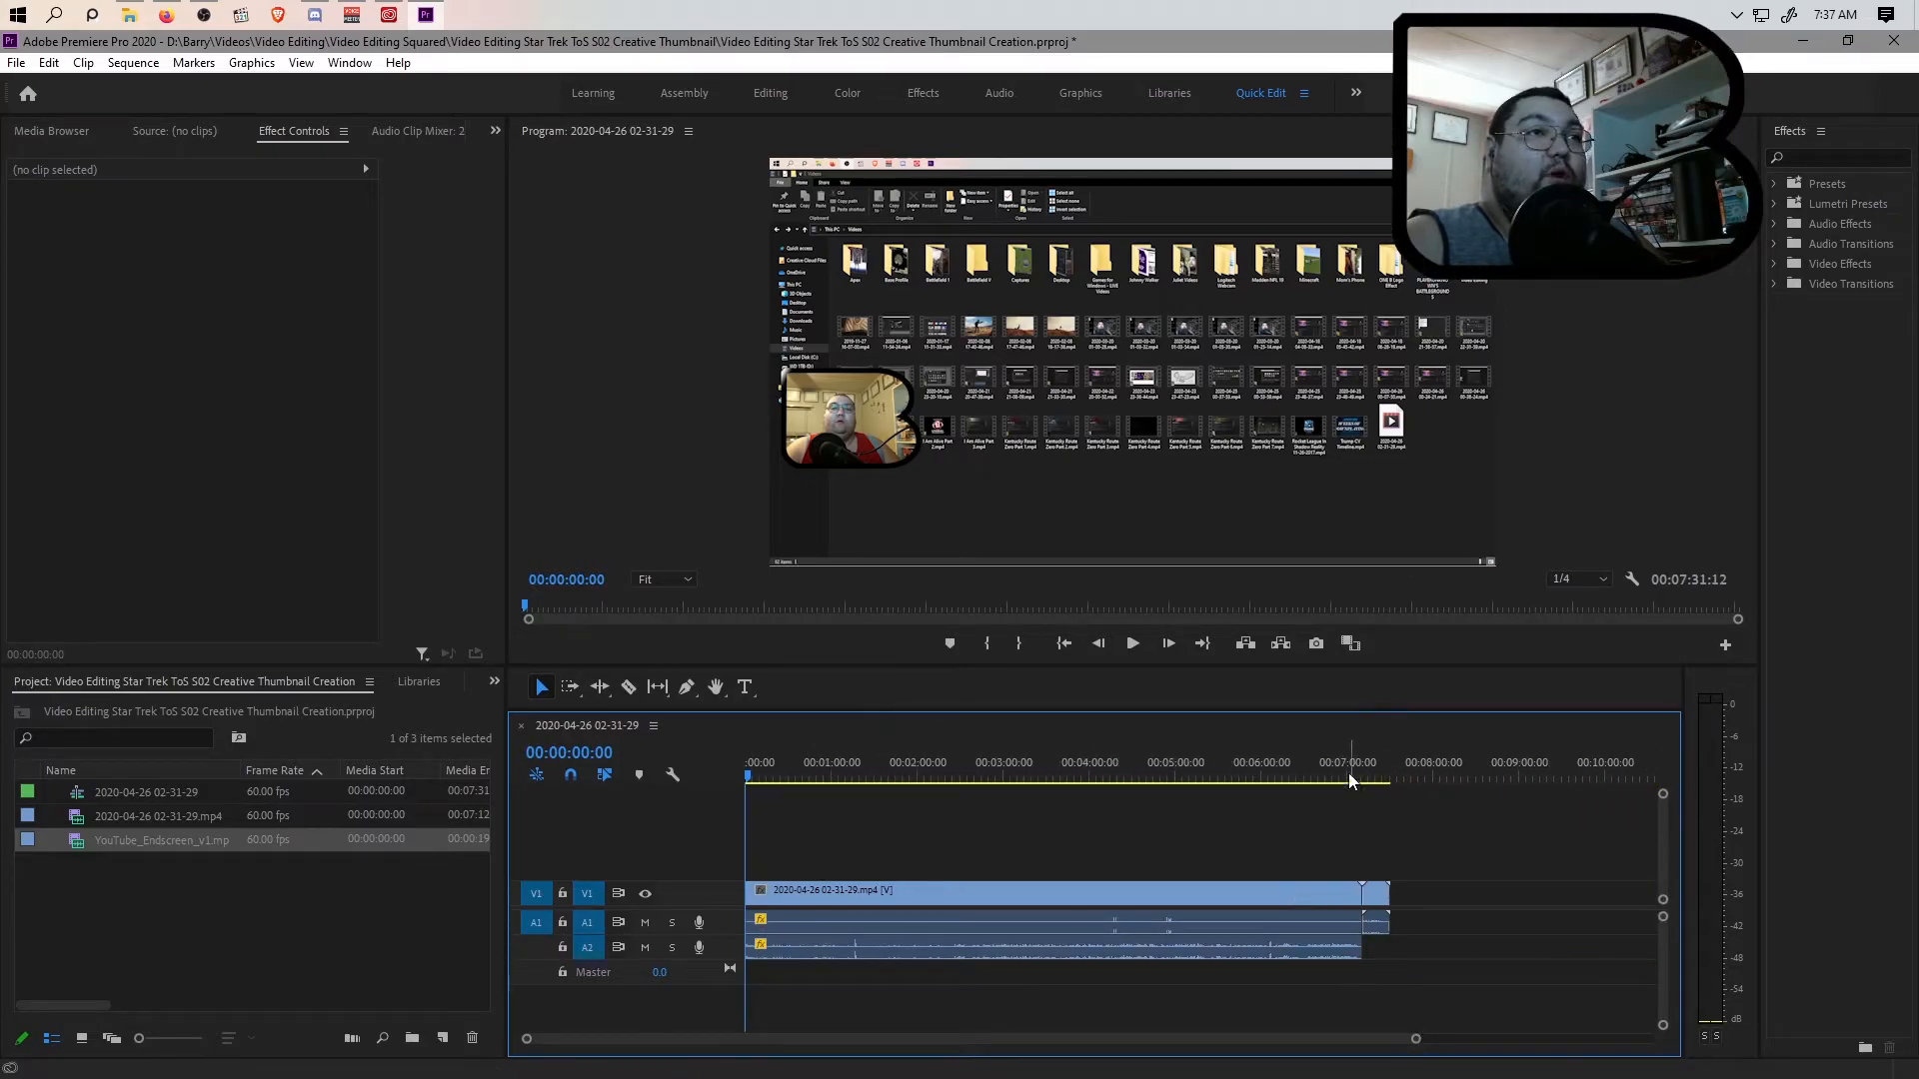
left_click(1341, 777)
left_click(1351, 775)
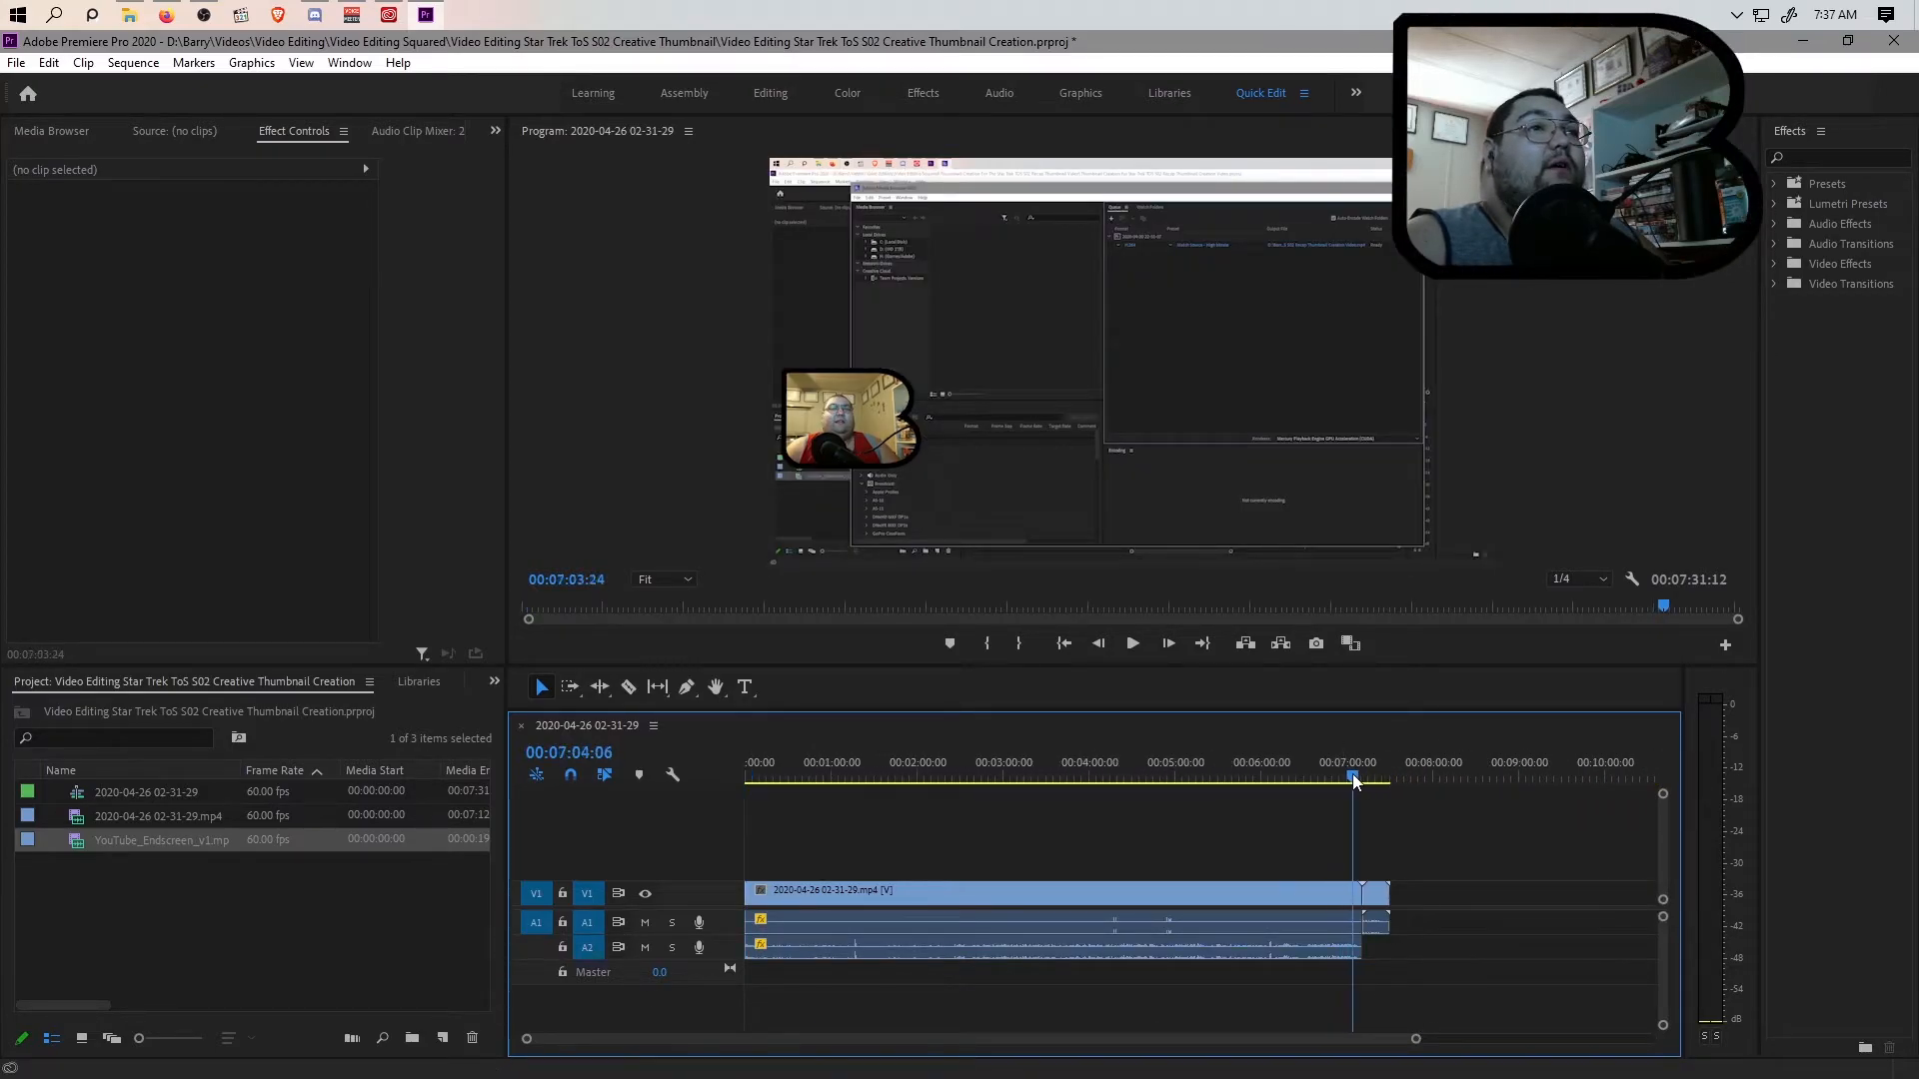
left_click_drag(1353, 775, 1354, 776)
left_click_drag(1416, 1040, 1113, 1040)
key("space")
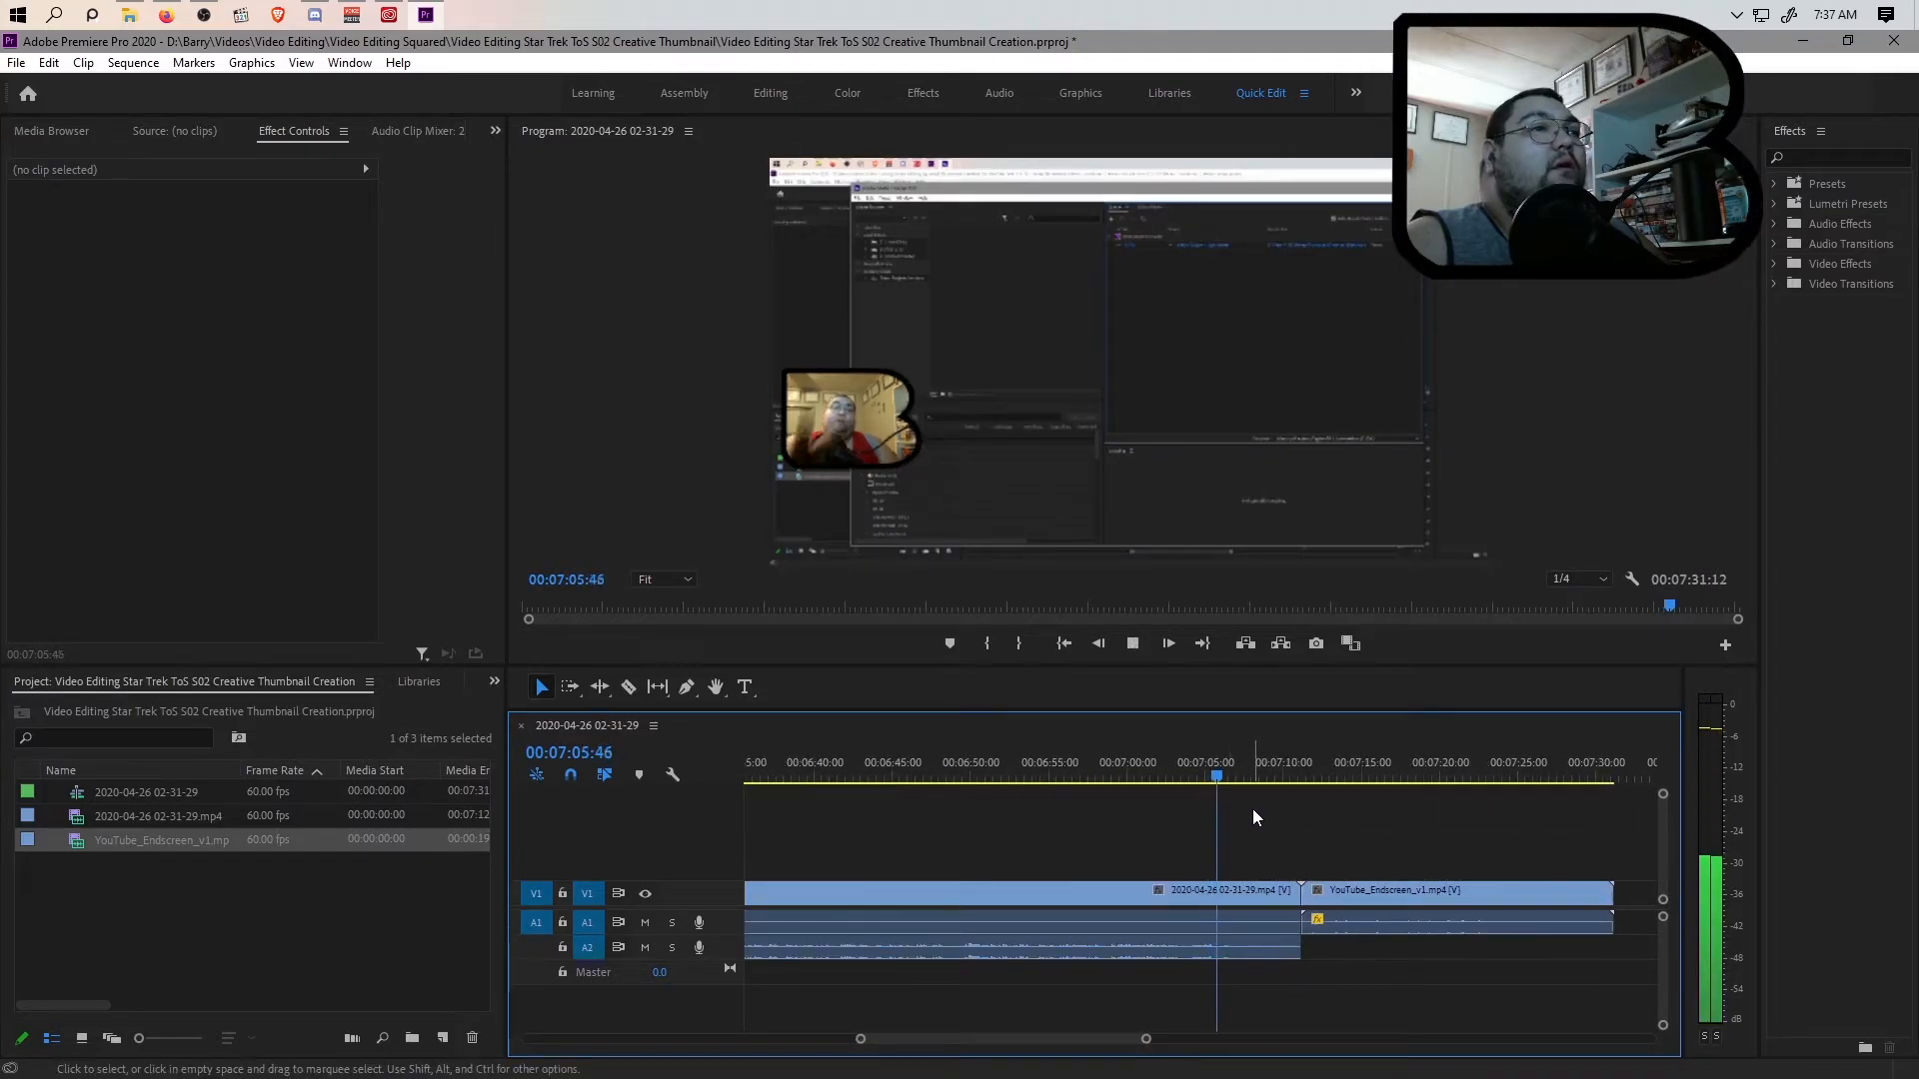
key("space")
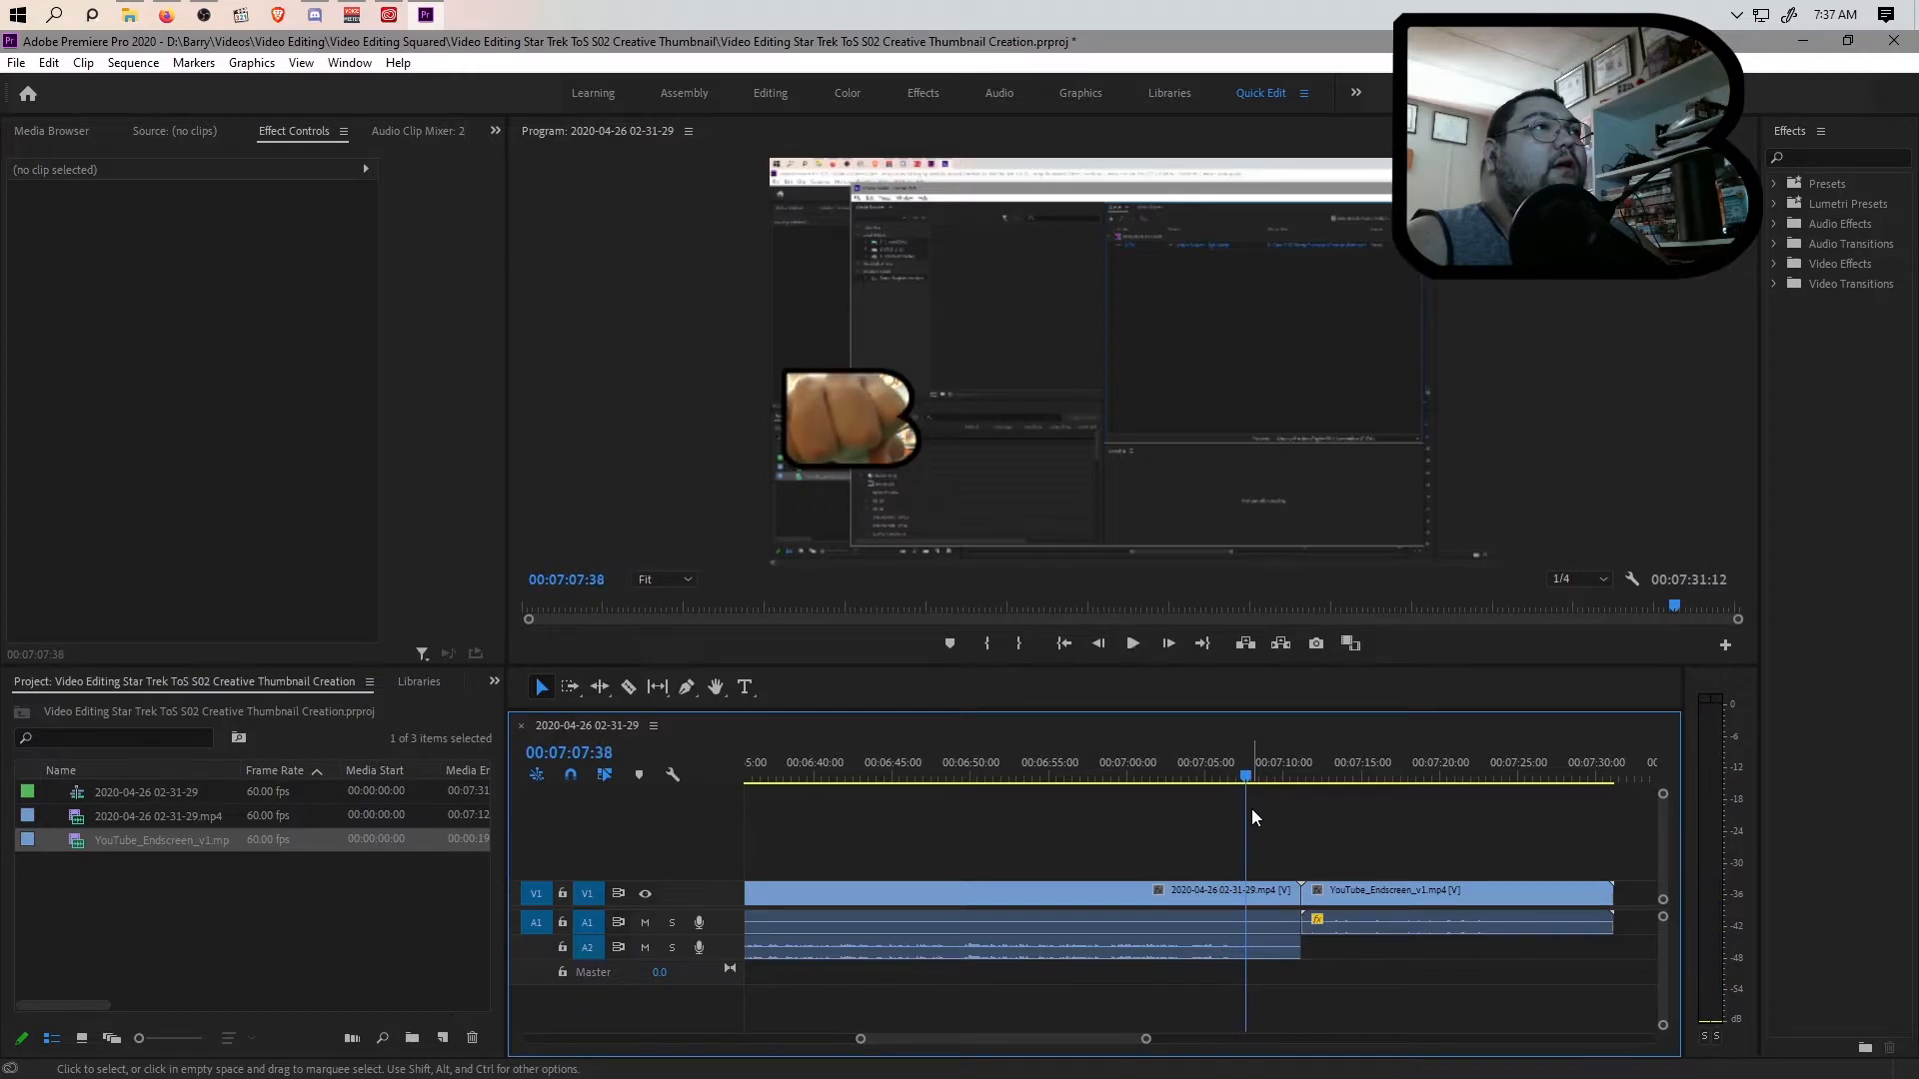
key("ctrl+k")
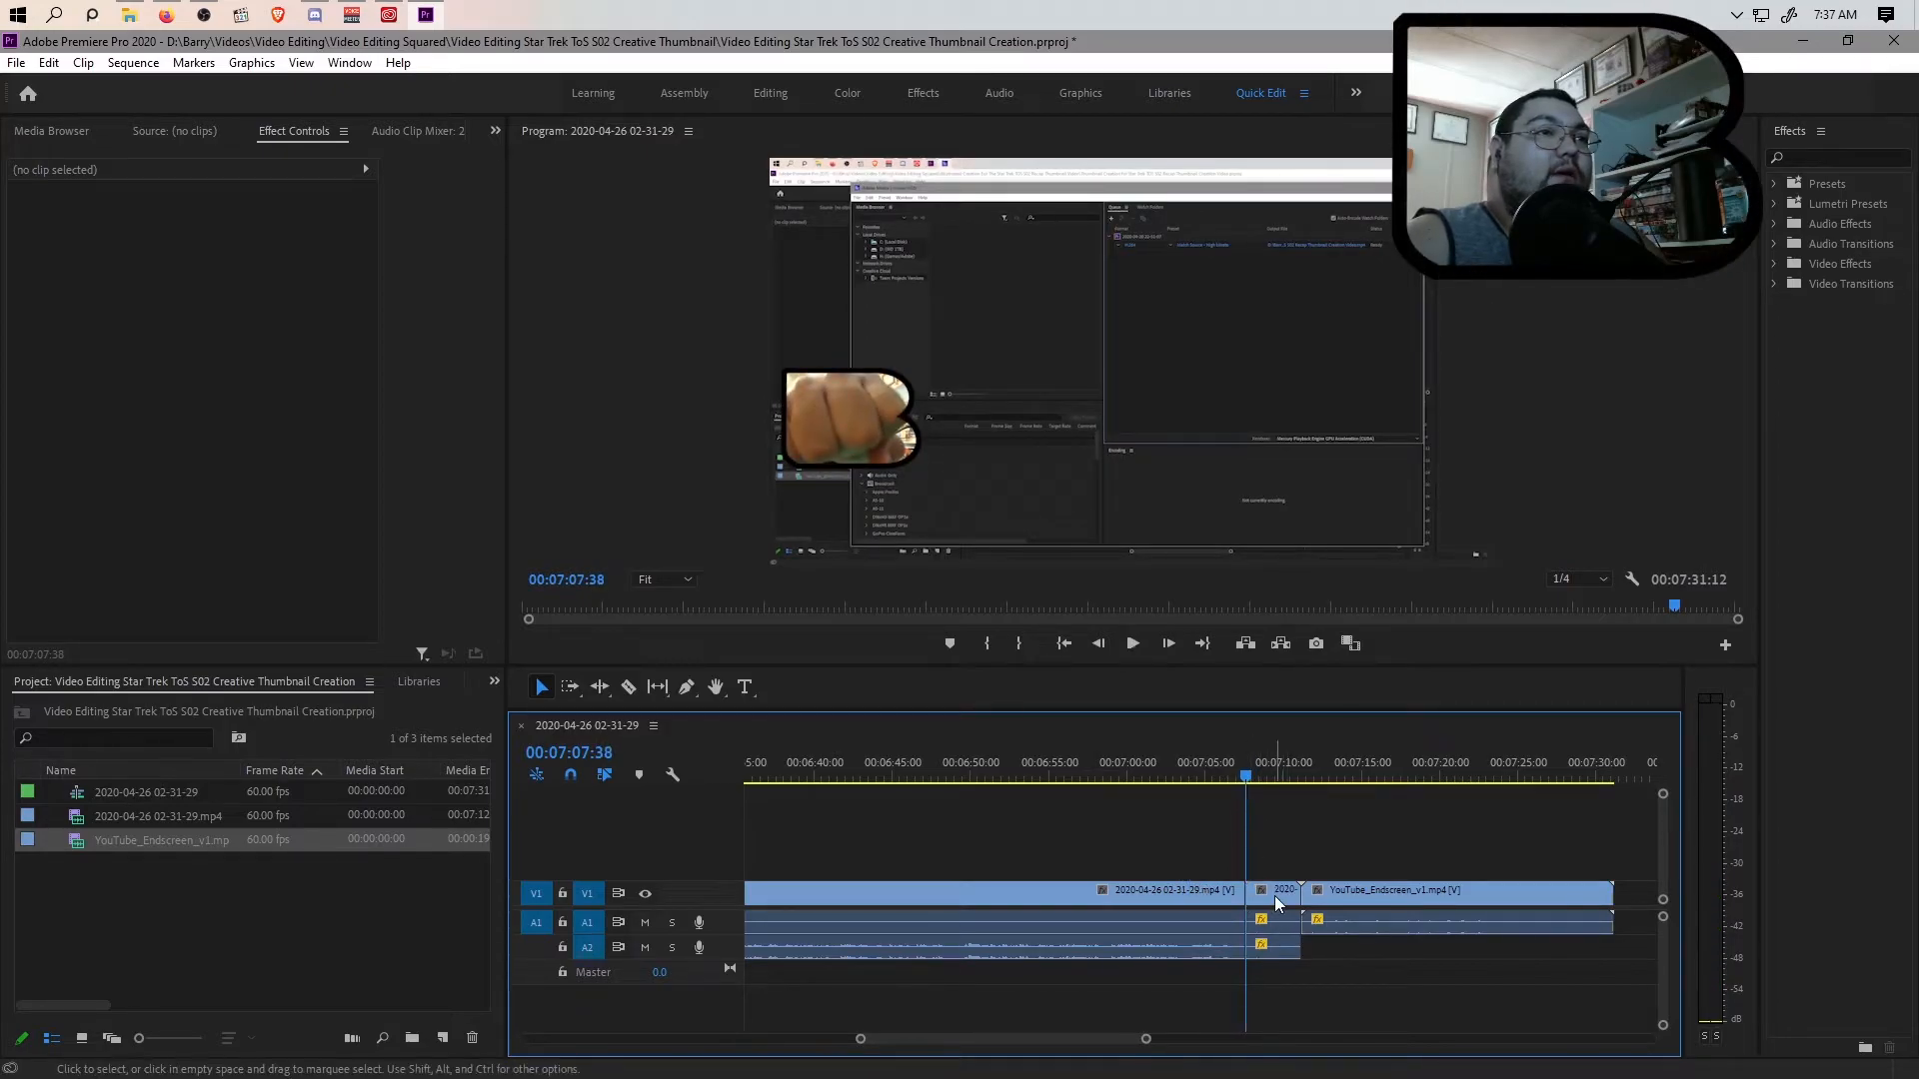
left_click(1275, 895)
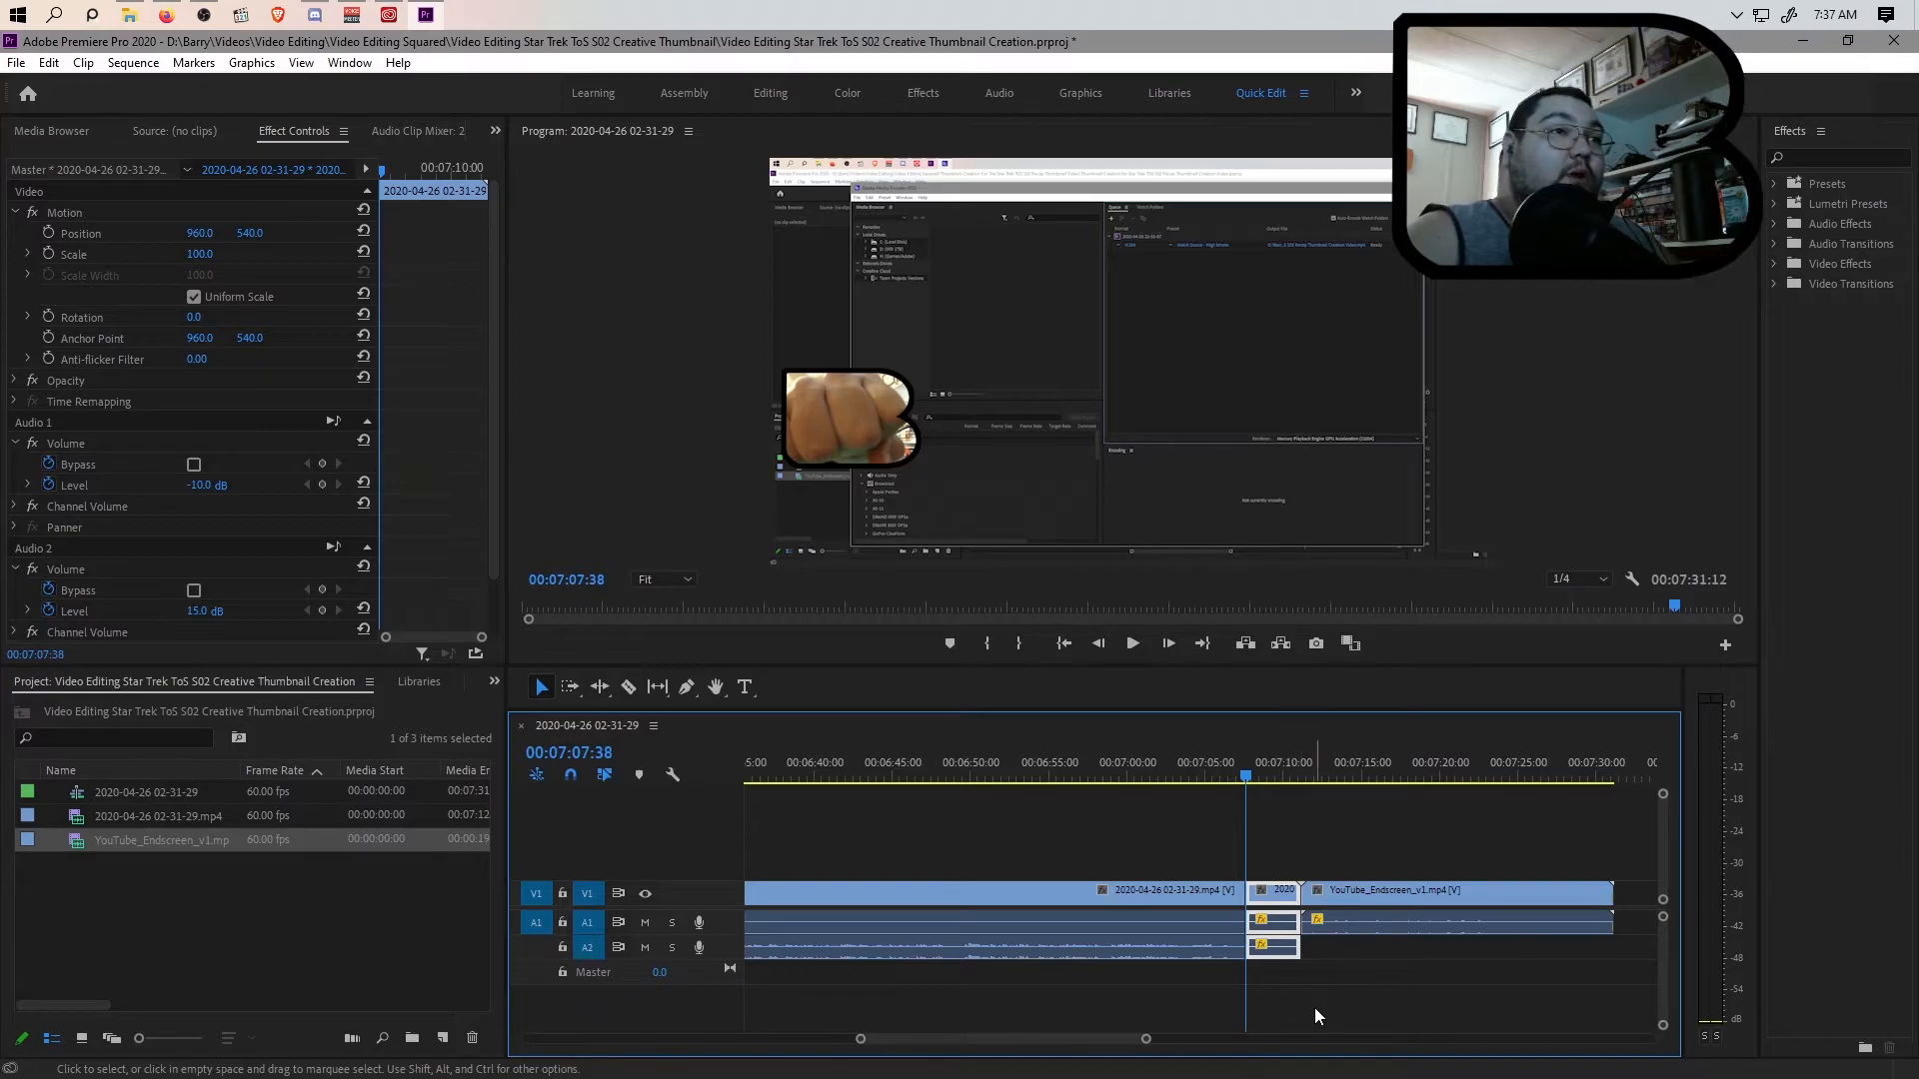
key("shift+Delete")
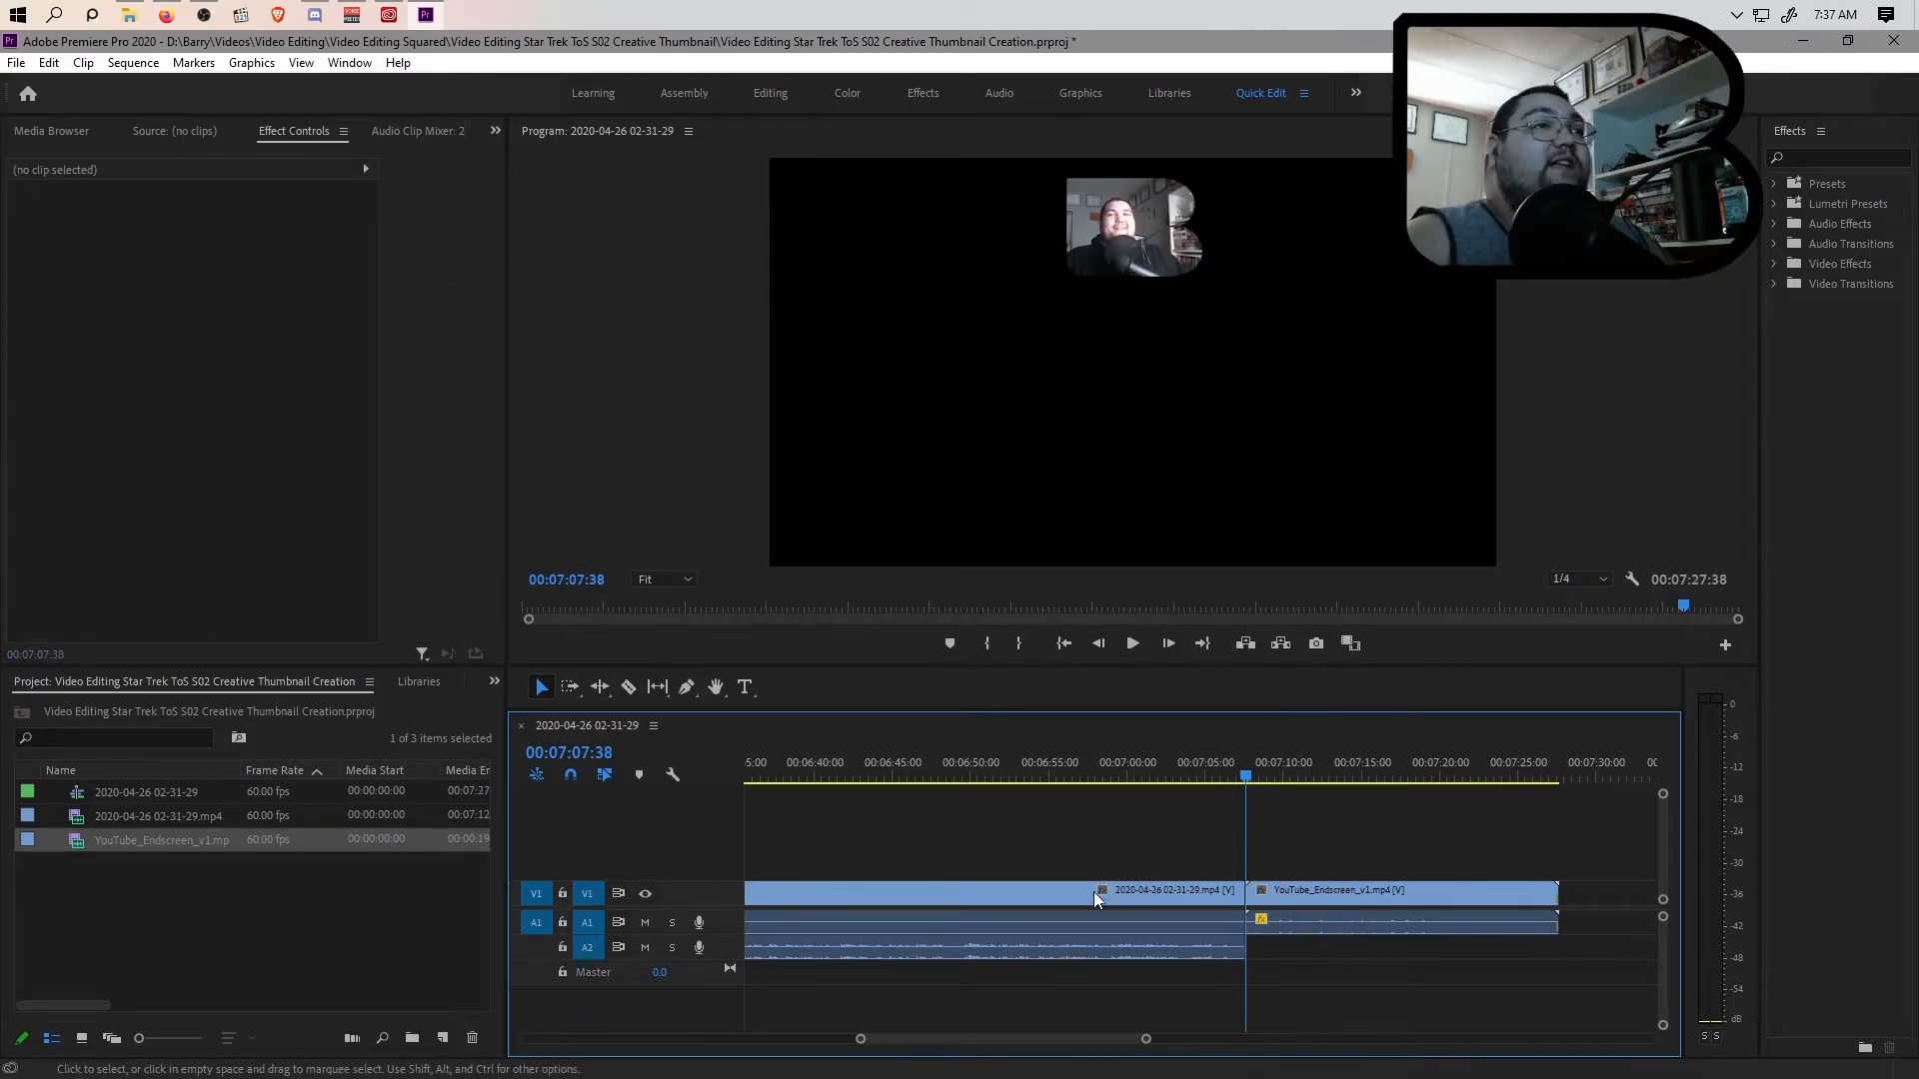
Step: Save the project and choose the Video Editing Star Trek ToS S02 Creative Thumbnail folder as the sequence's export destination
left_click_drag(858, 1039, 526, 1039)
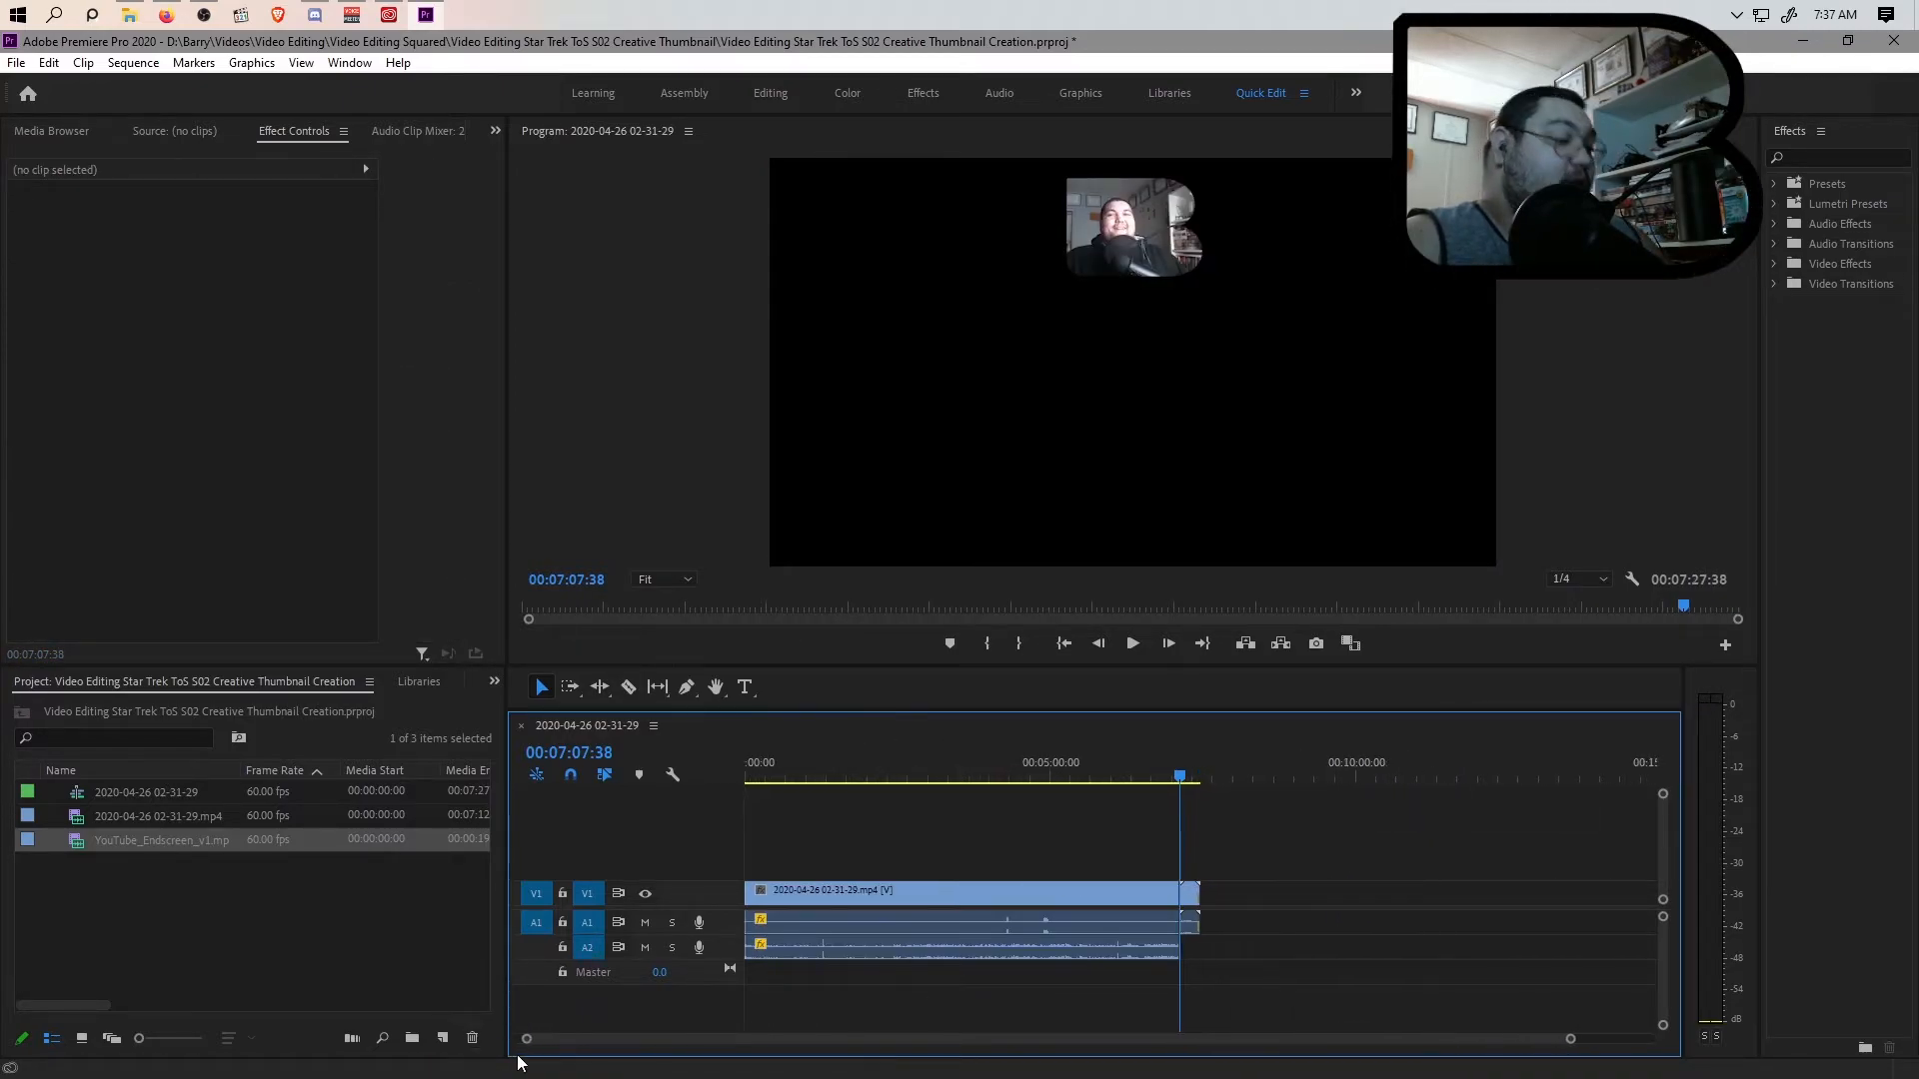
key("ctrl+s")
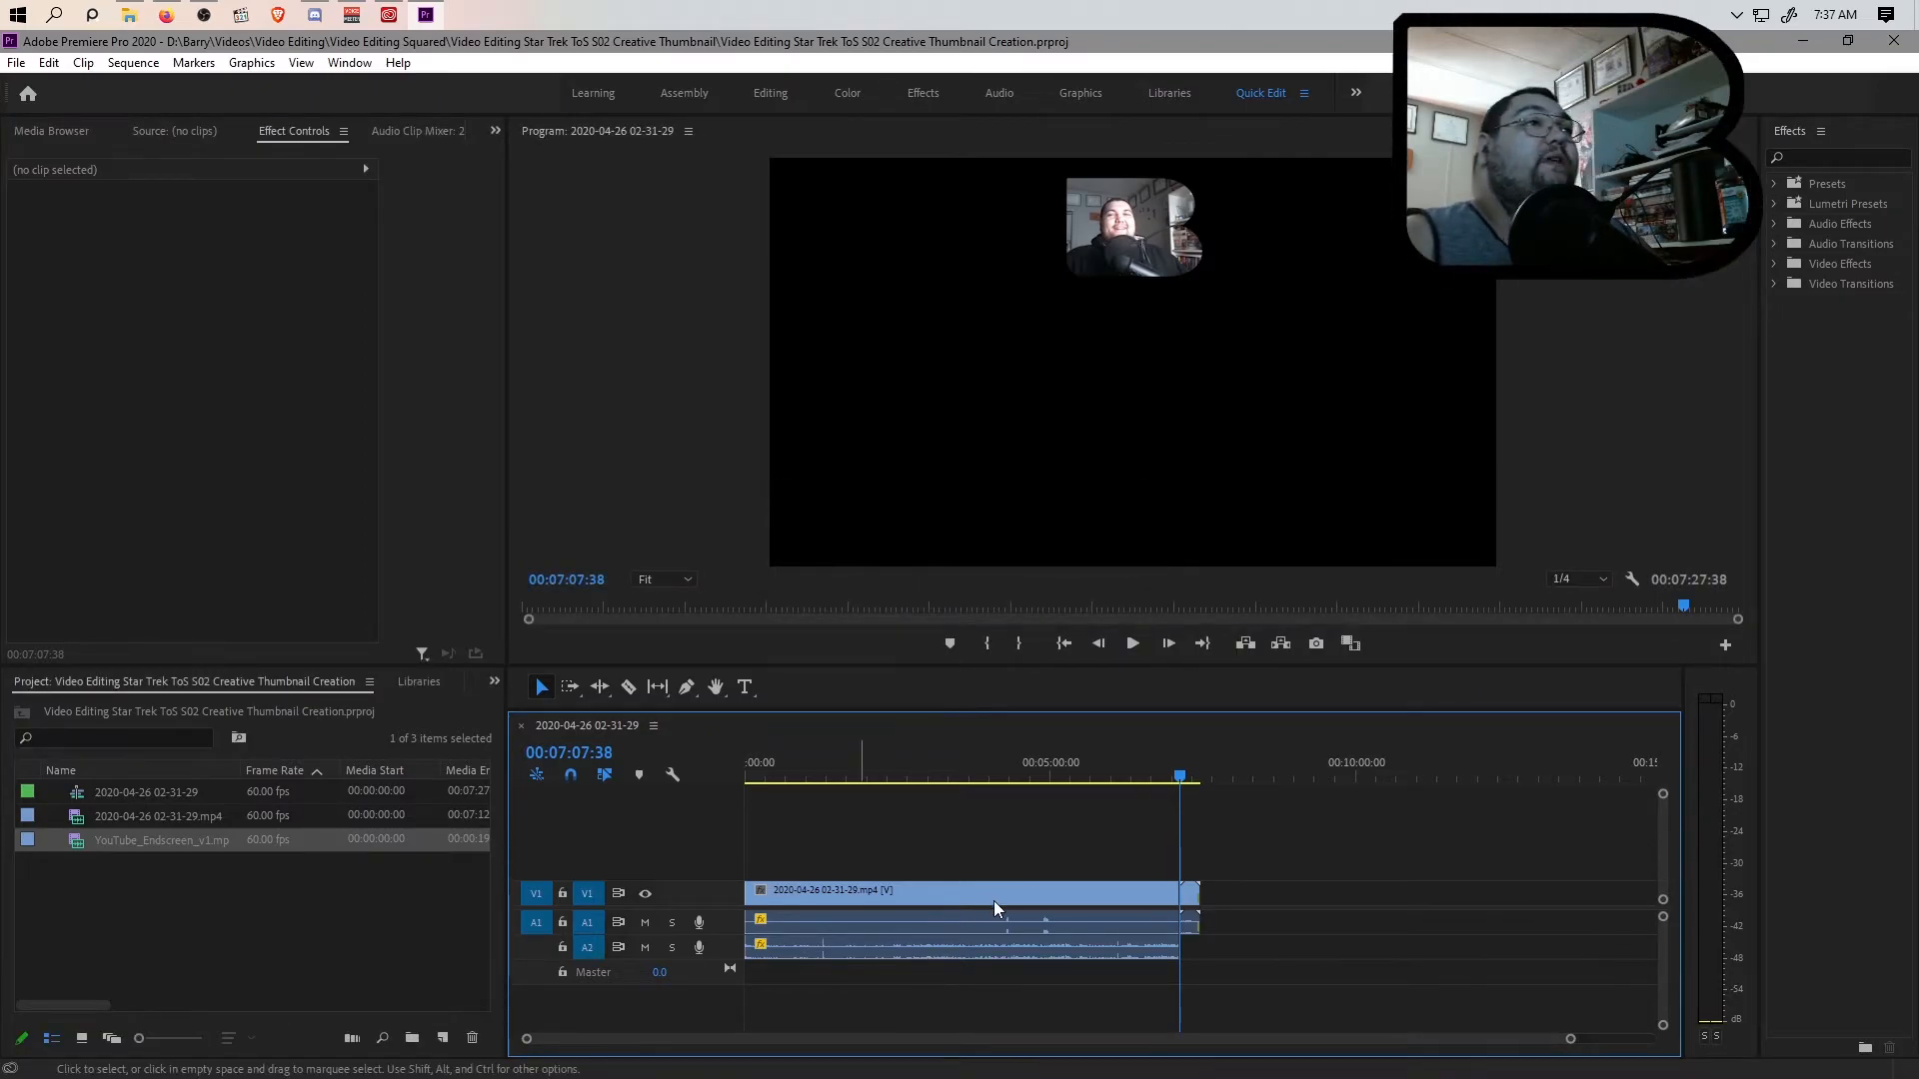
key("ctrl+m")
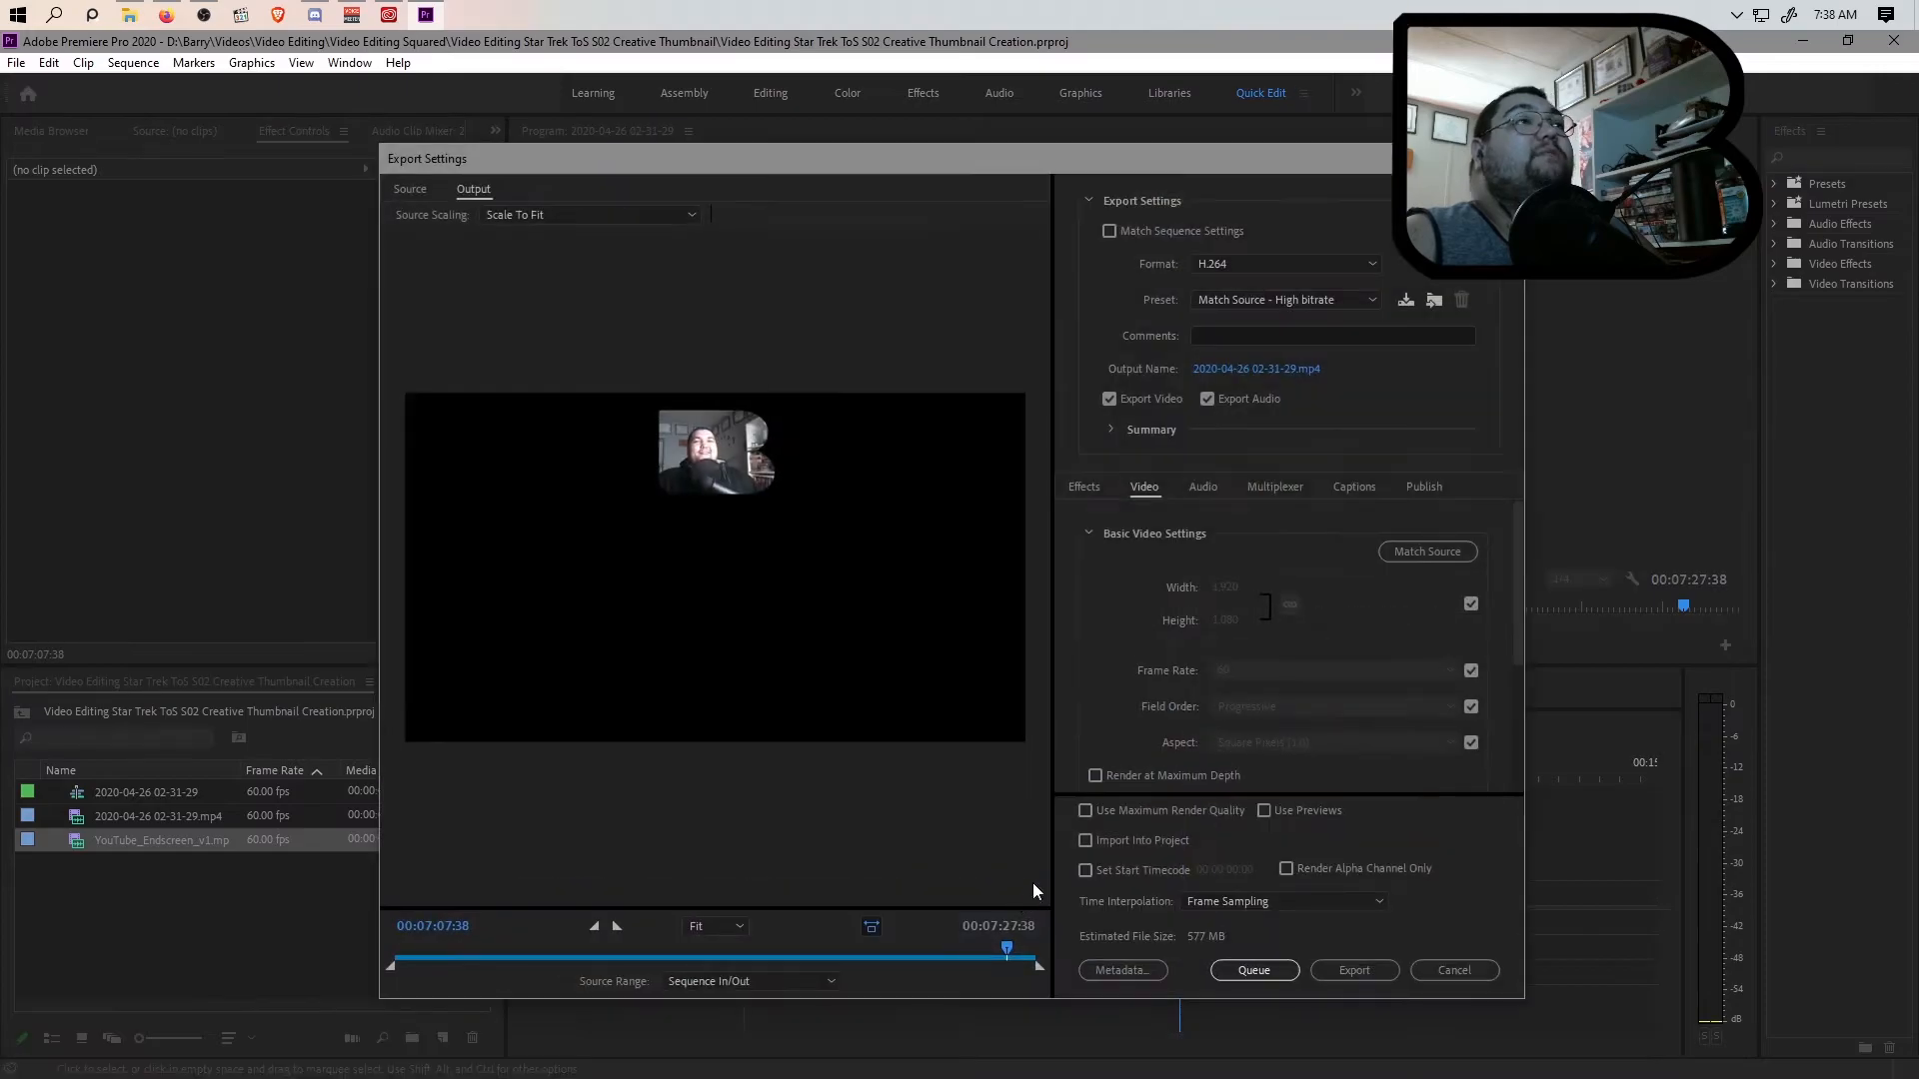
left_click(1257, 370)
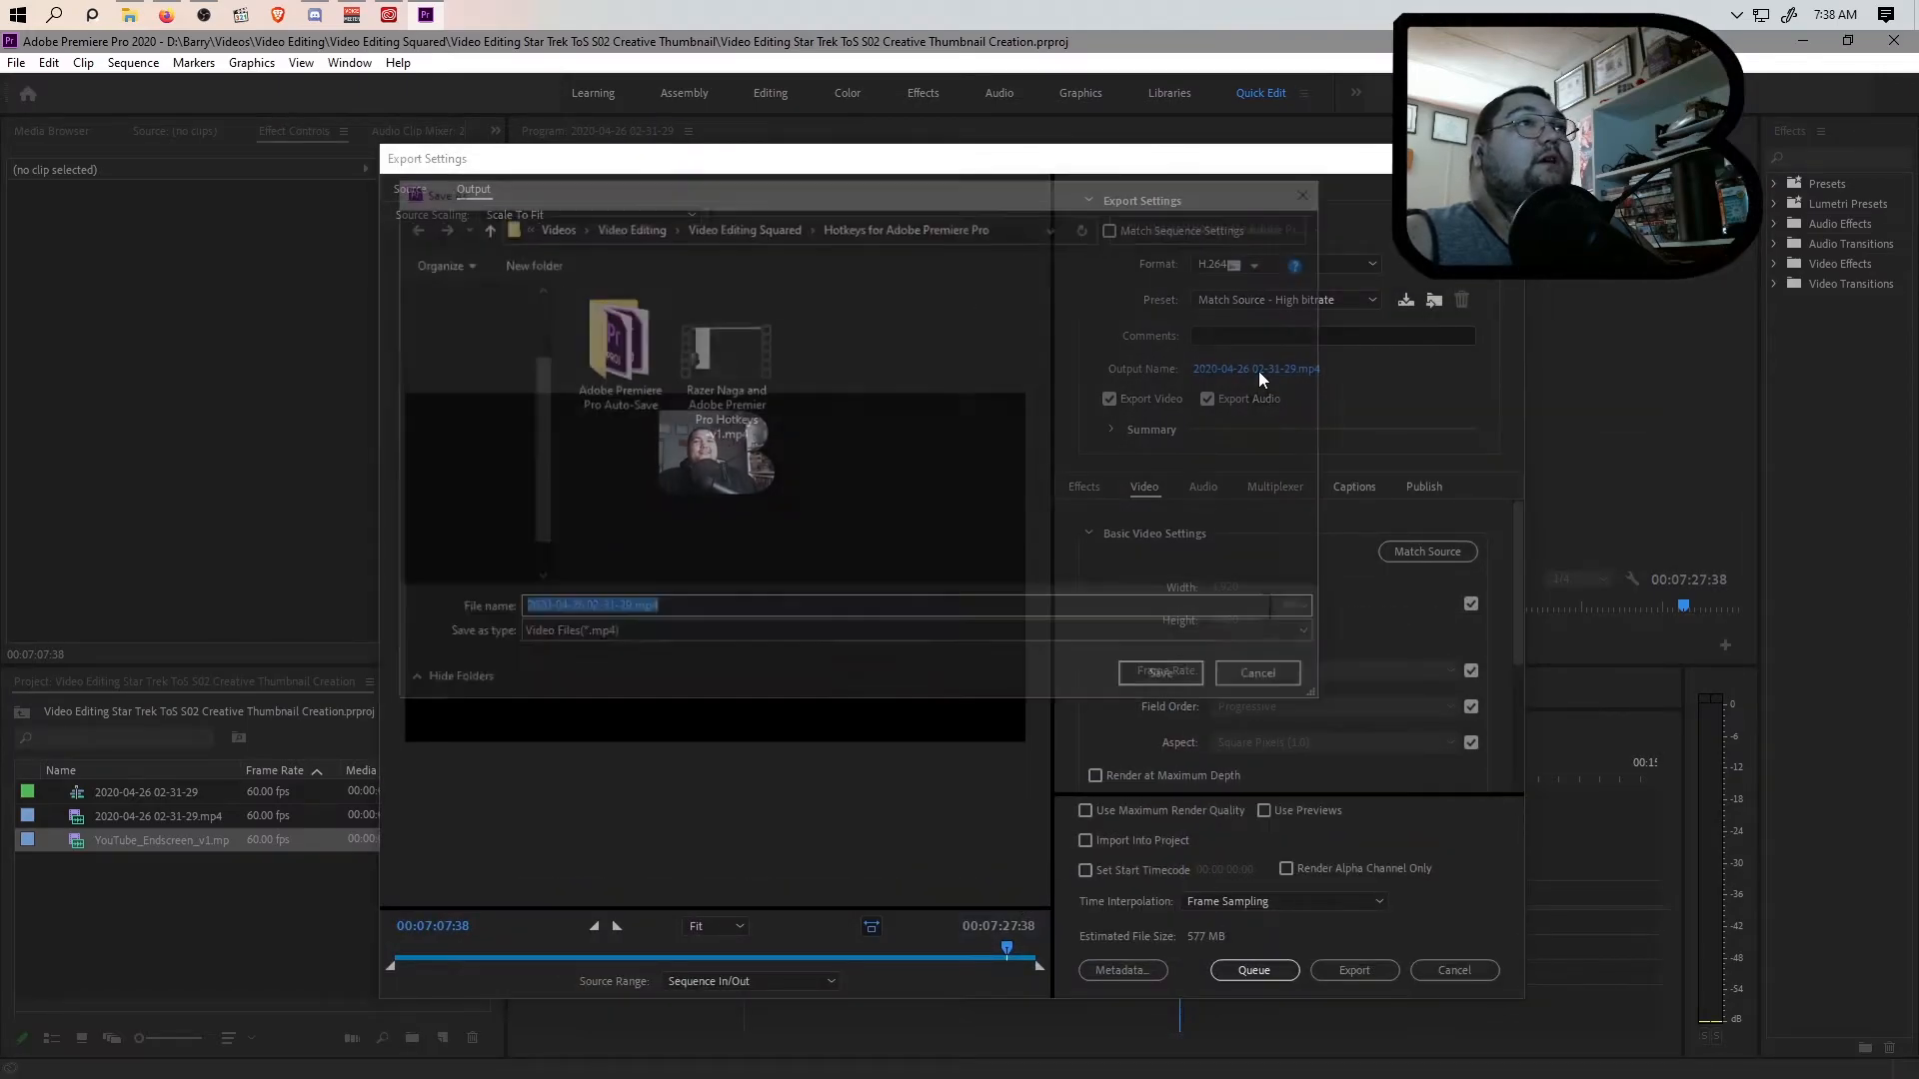
left_click(704, 218)
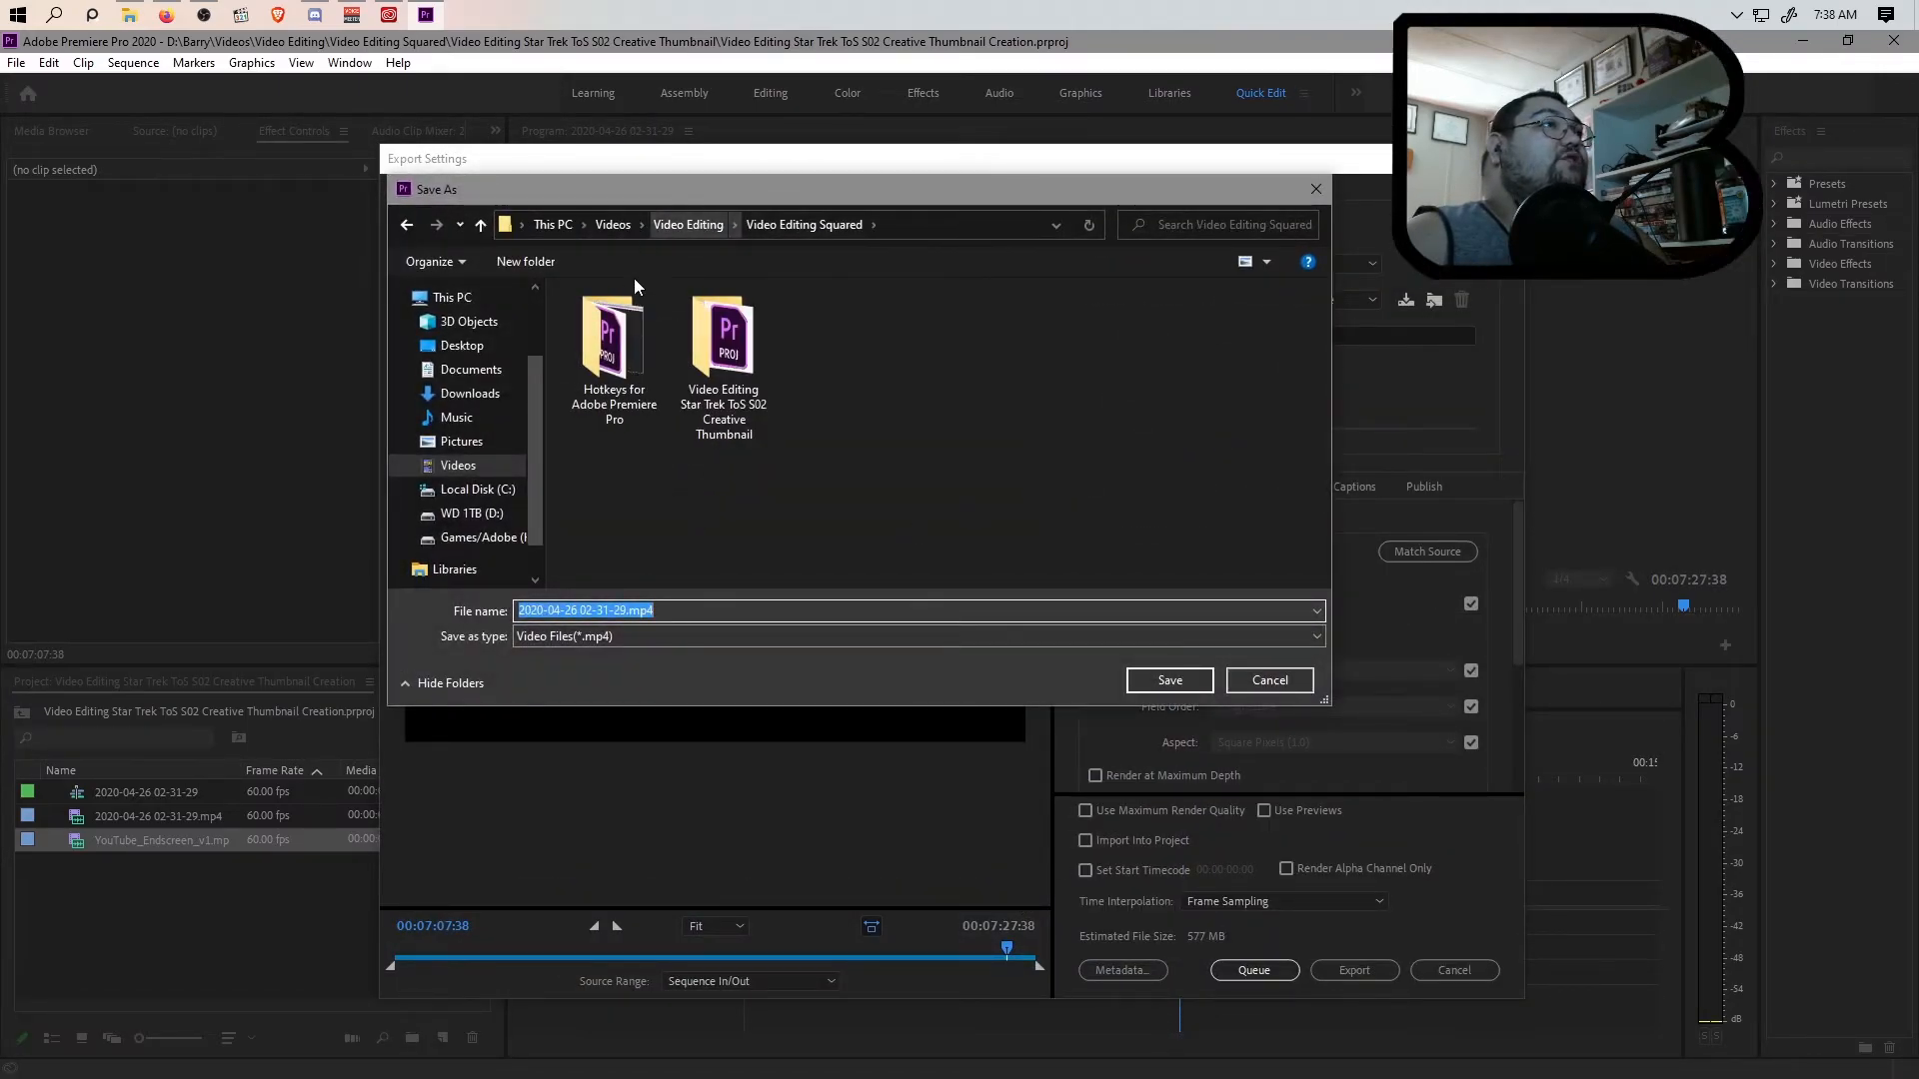
double_click(724, 350)
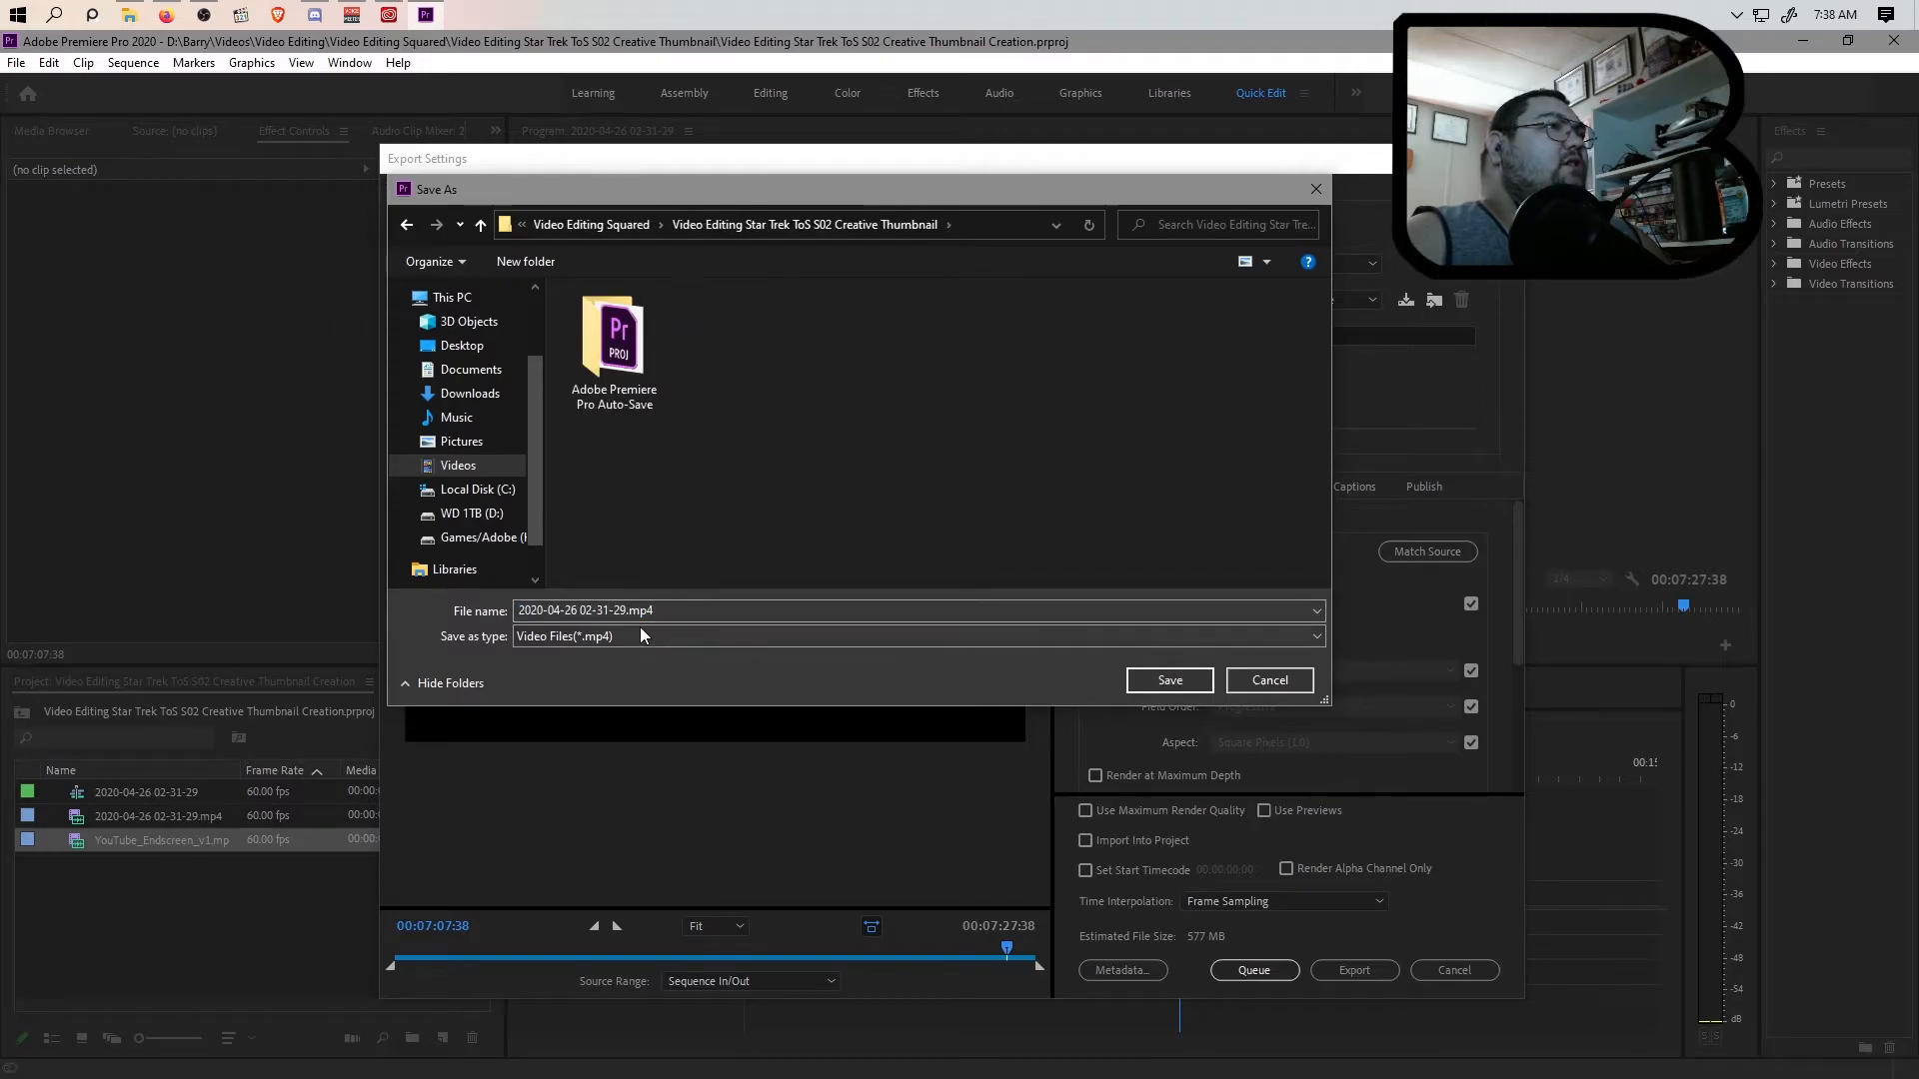
Step: Name the output file Video Editing Star Trek ToS S02 Creative Thumbnail Creation.mp4 and send the export to the Media Encoder queue
left_click(623, 611)
left_click_drag(622, 610, 519, 611)
type("sIDEO")
key("BackSpace")
key("BackSpace")
key("BackSpace")
key("BackSpace")
key("BackSpace")
type("Video Editing Star Trek ToS S02")
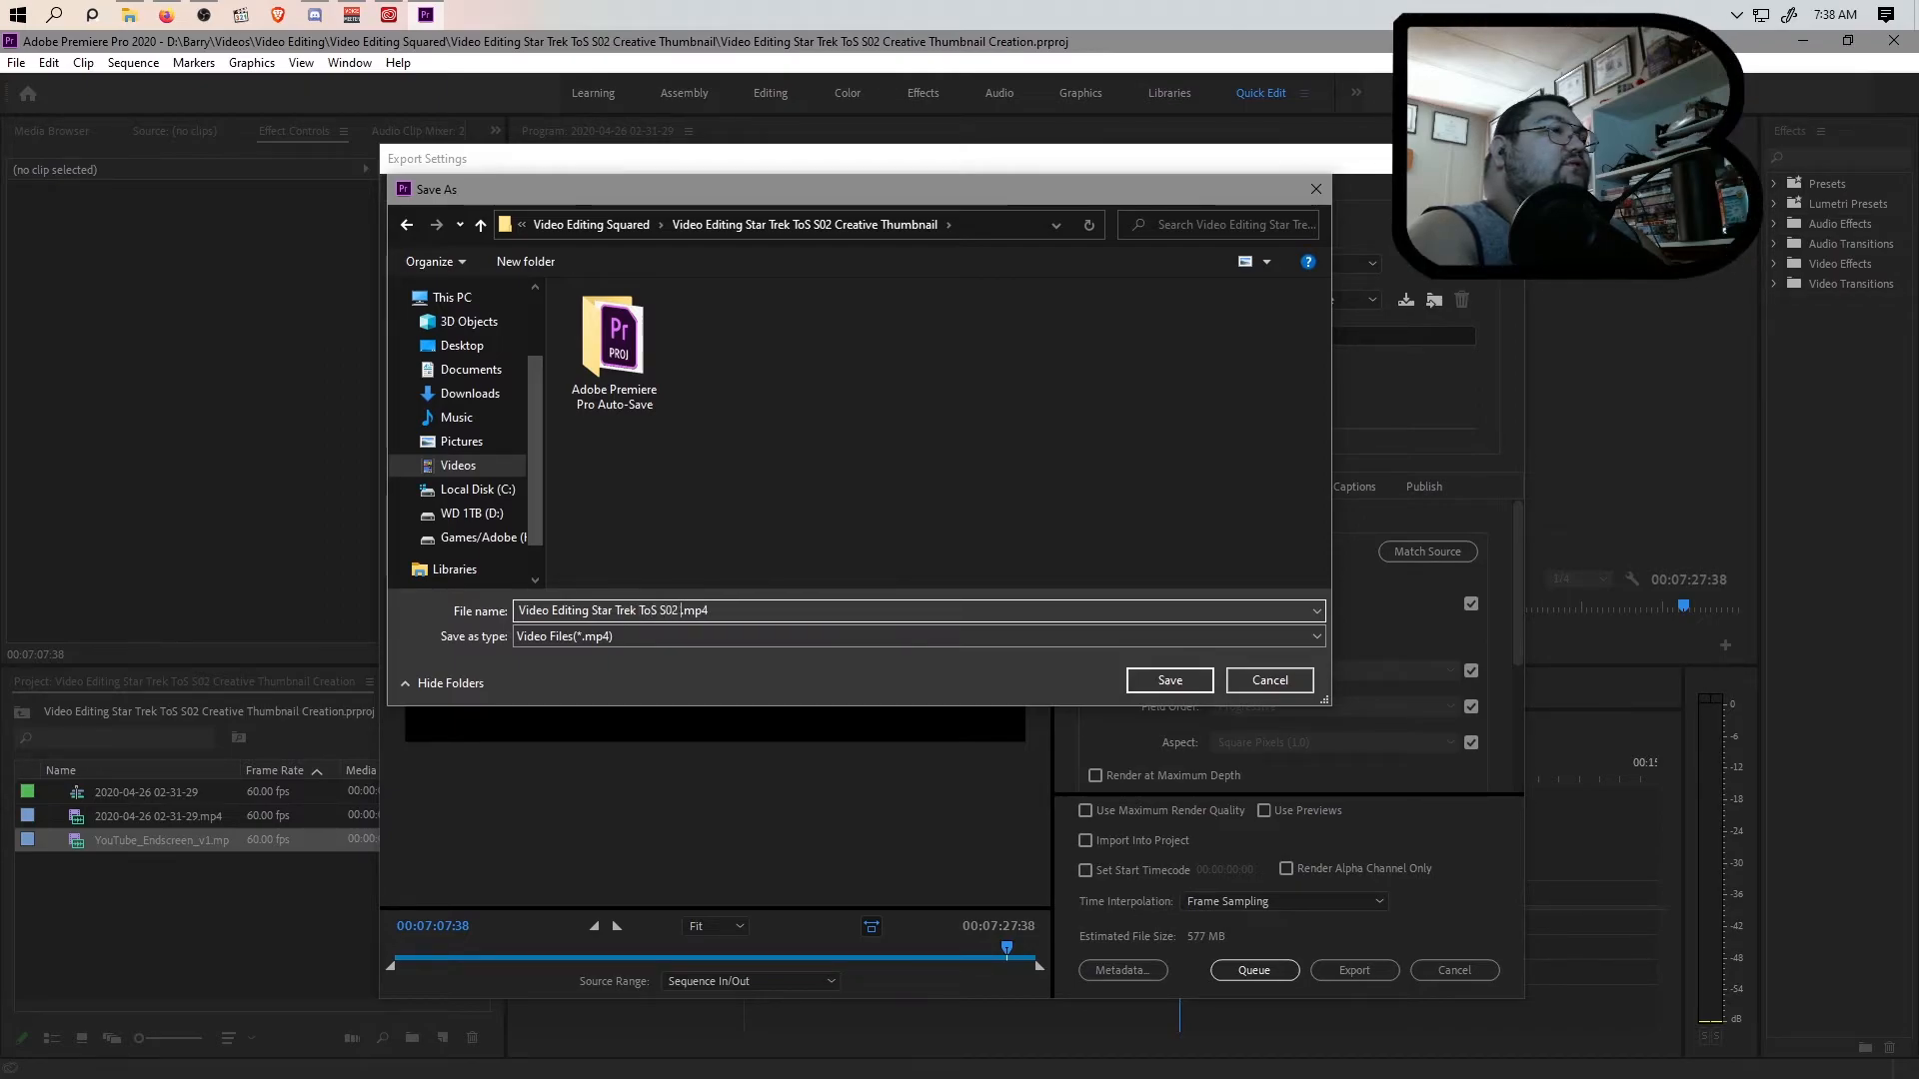
type("reati")
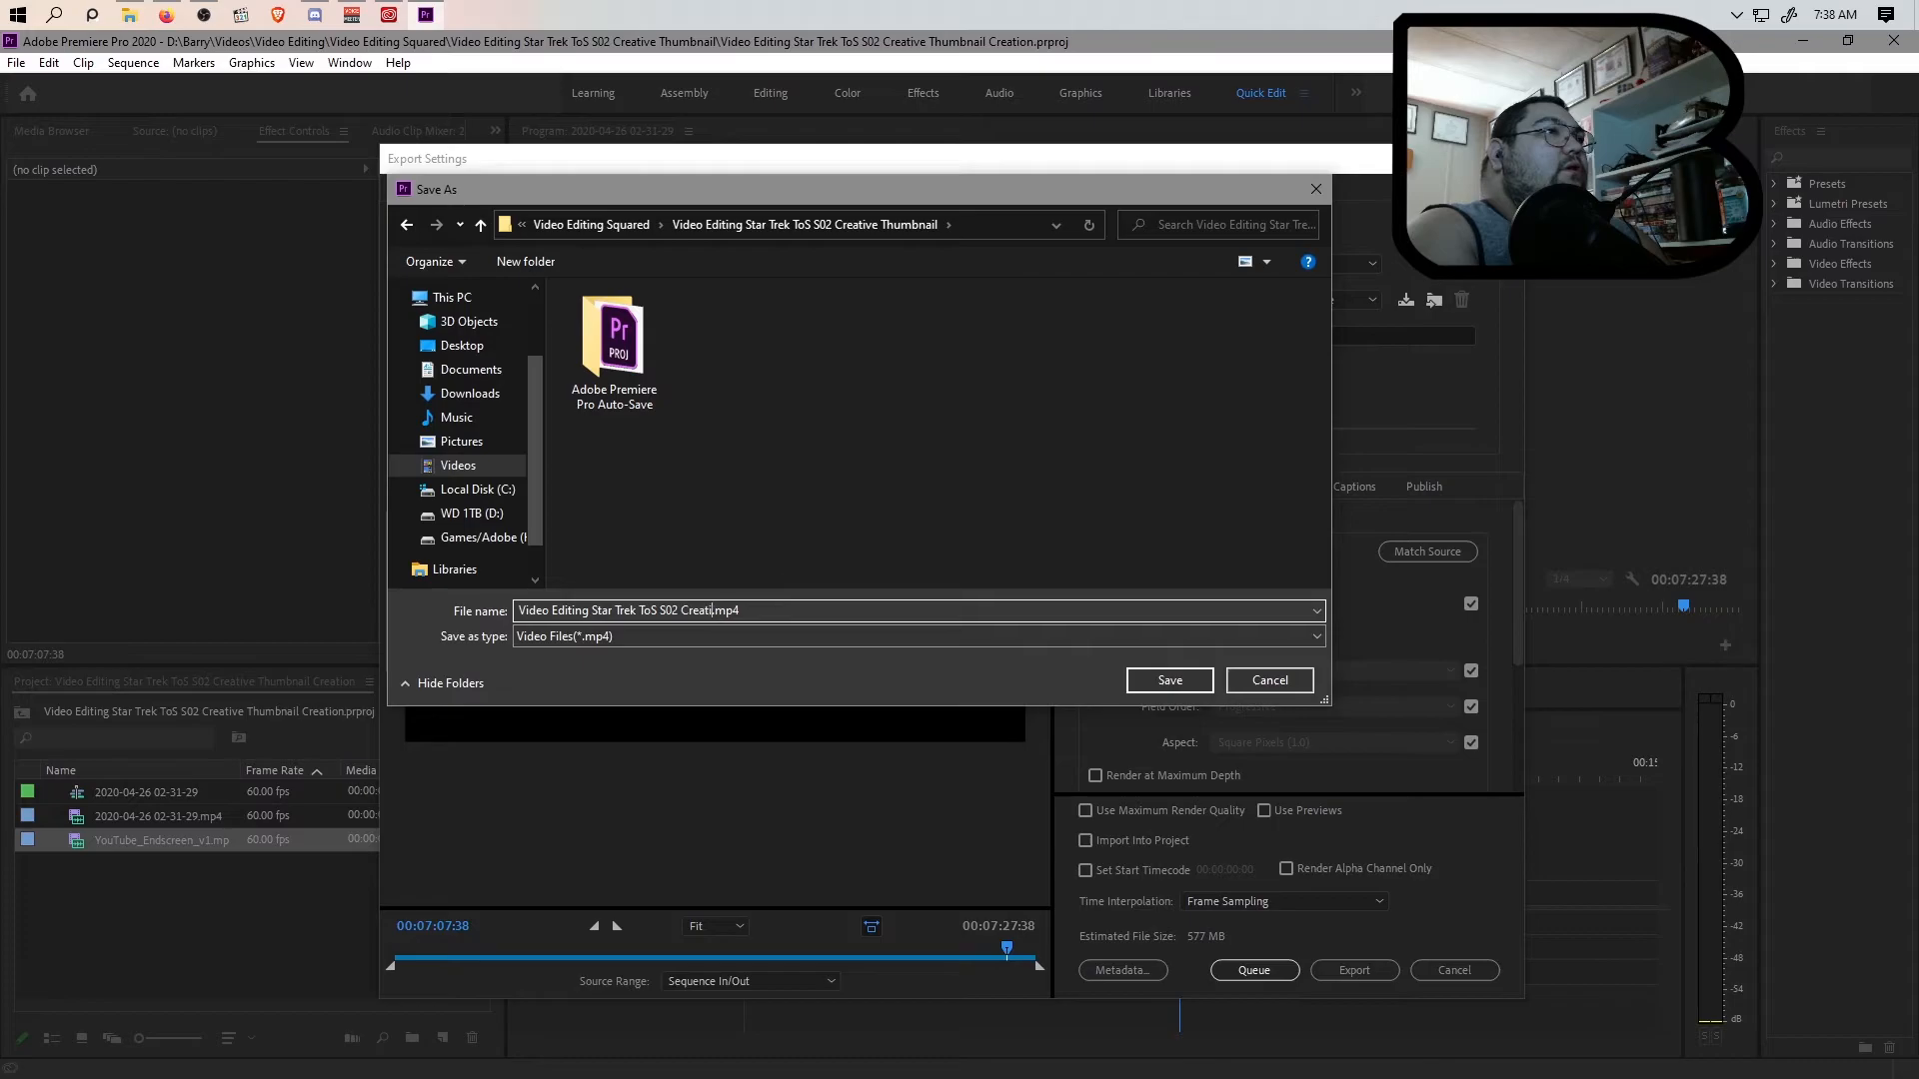
type("ve Thumbnail Creation")
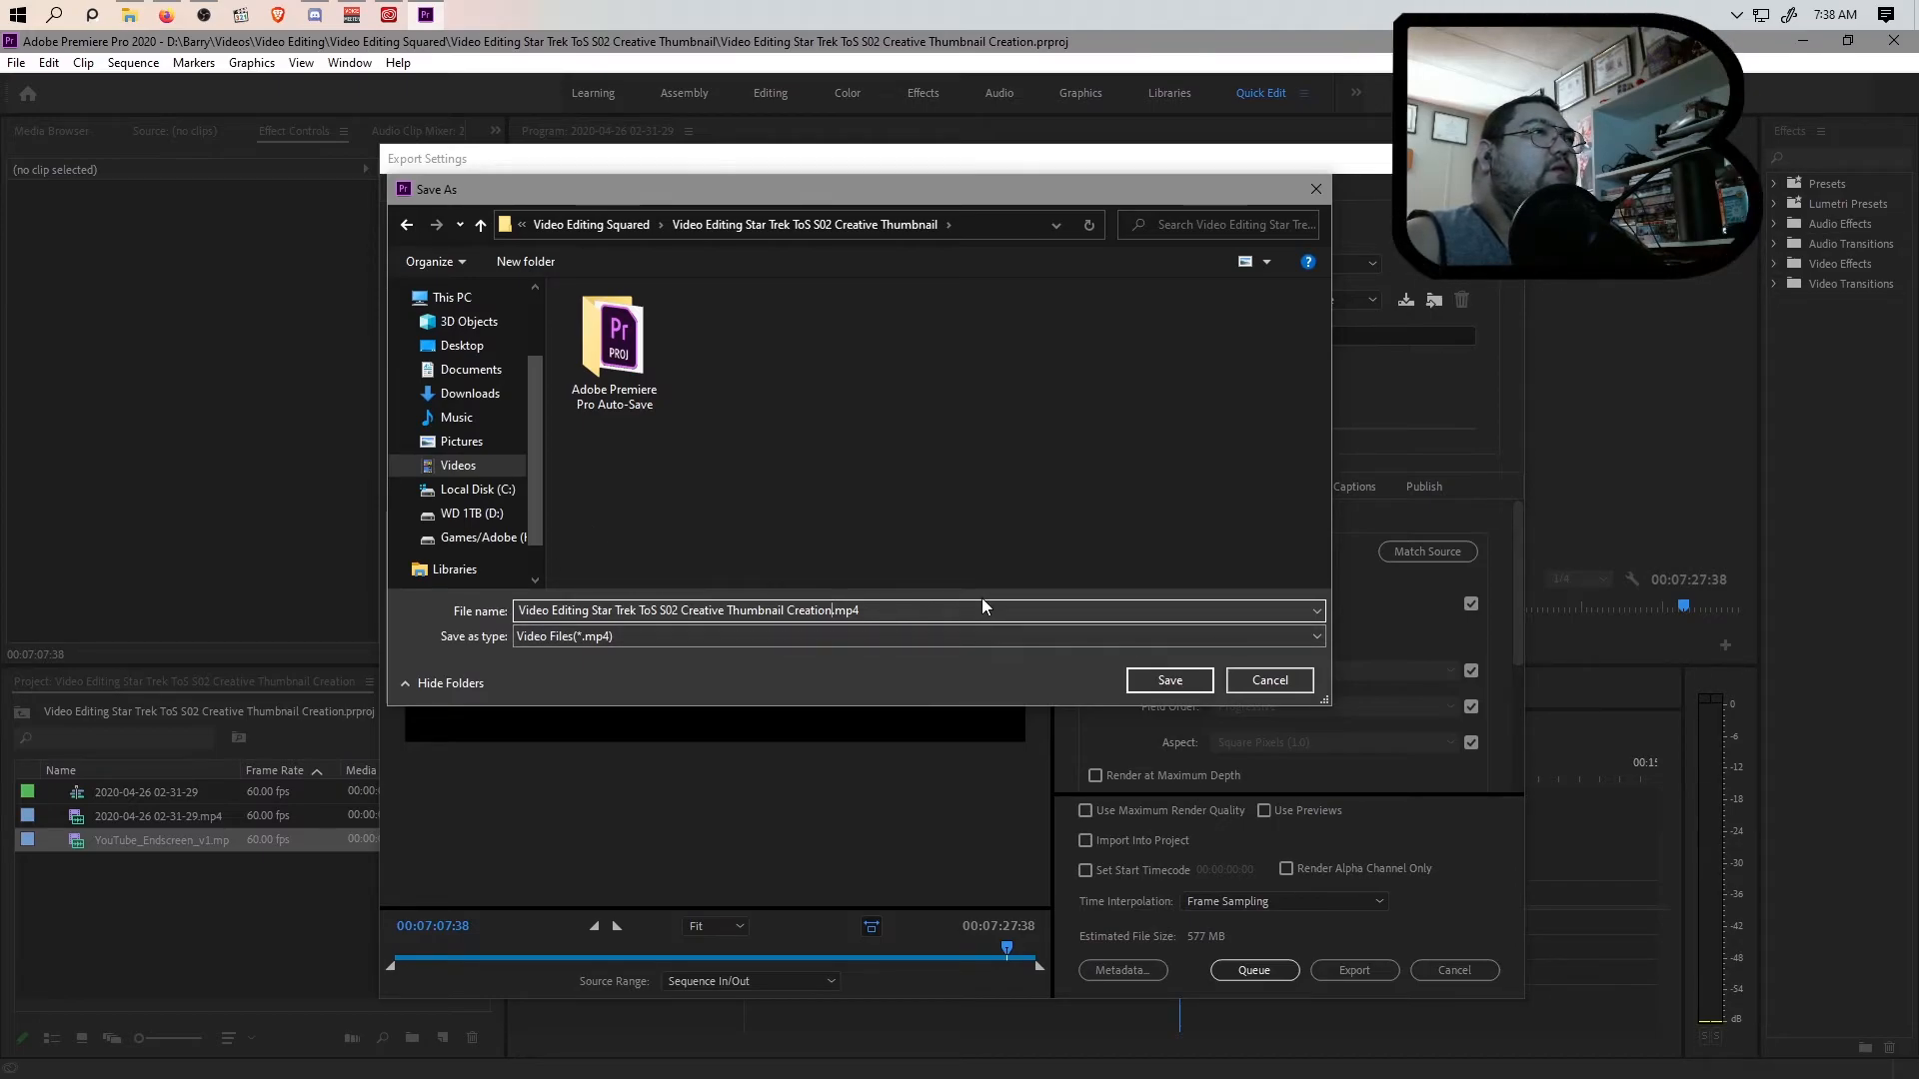
left_click(1159, 679)
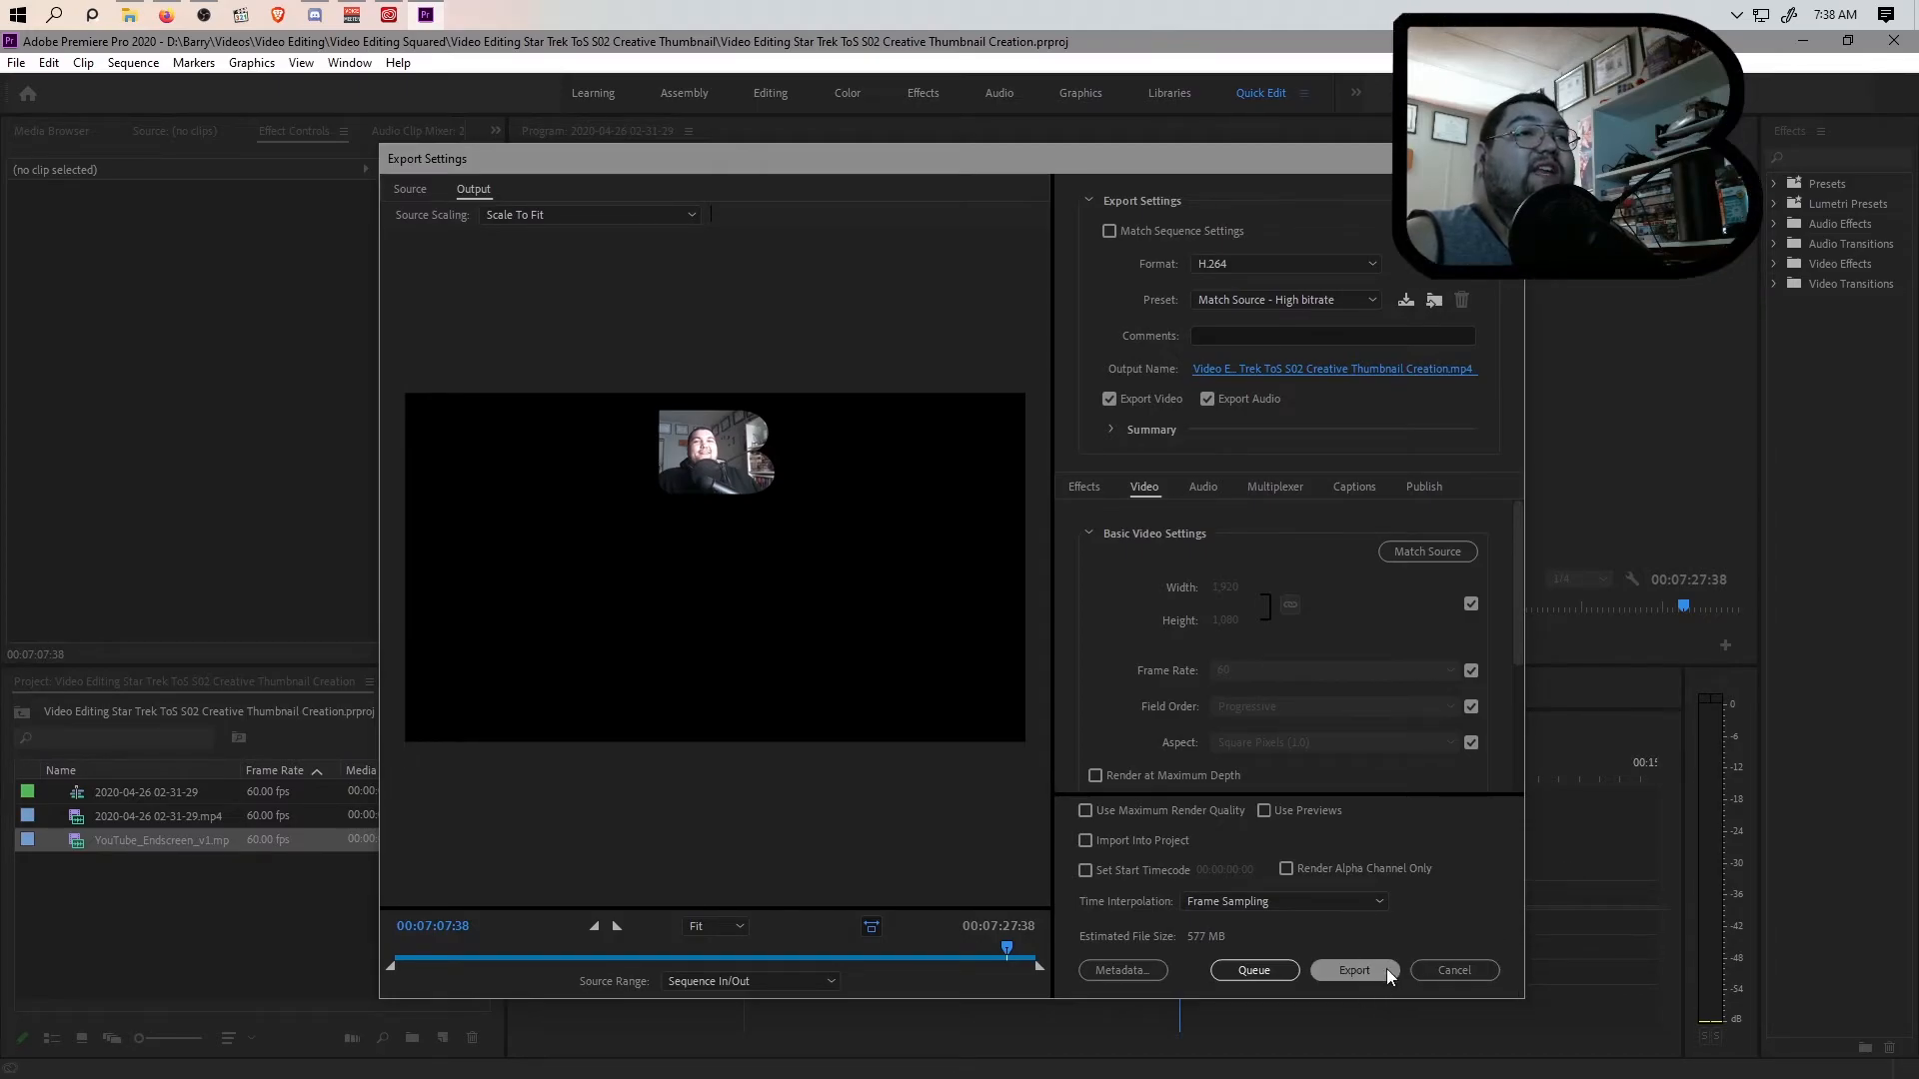
left_click(1253, 970)
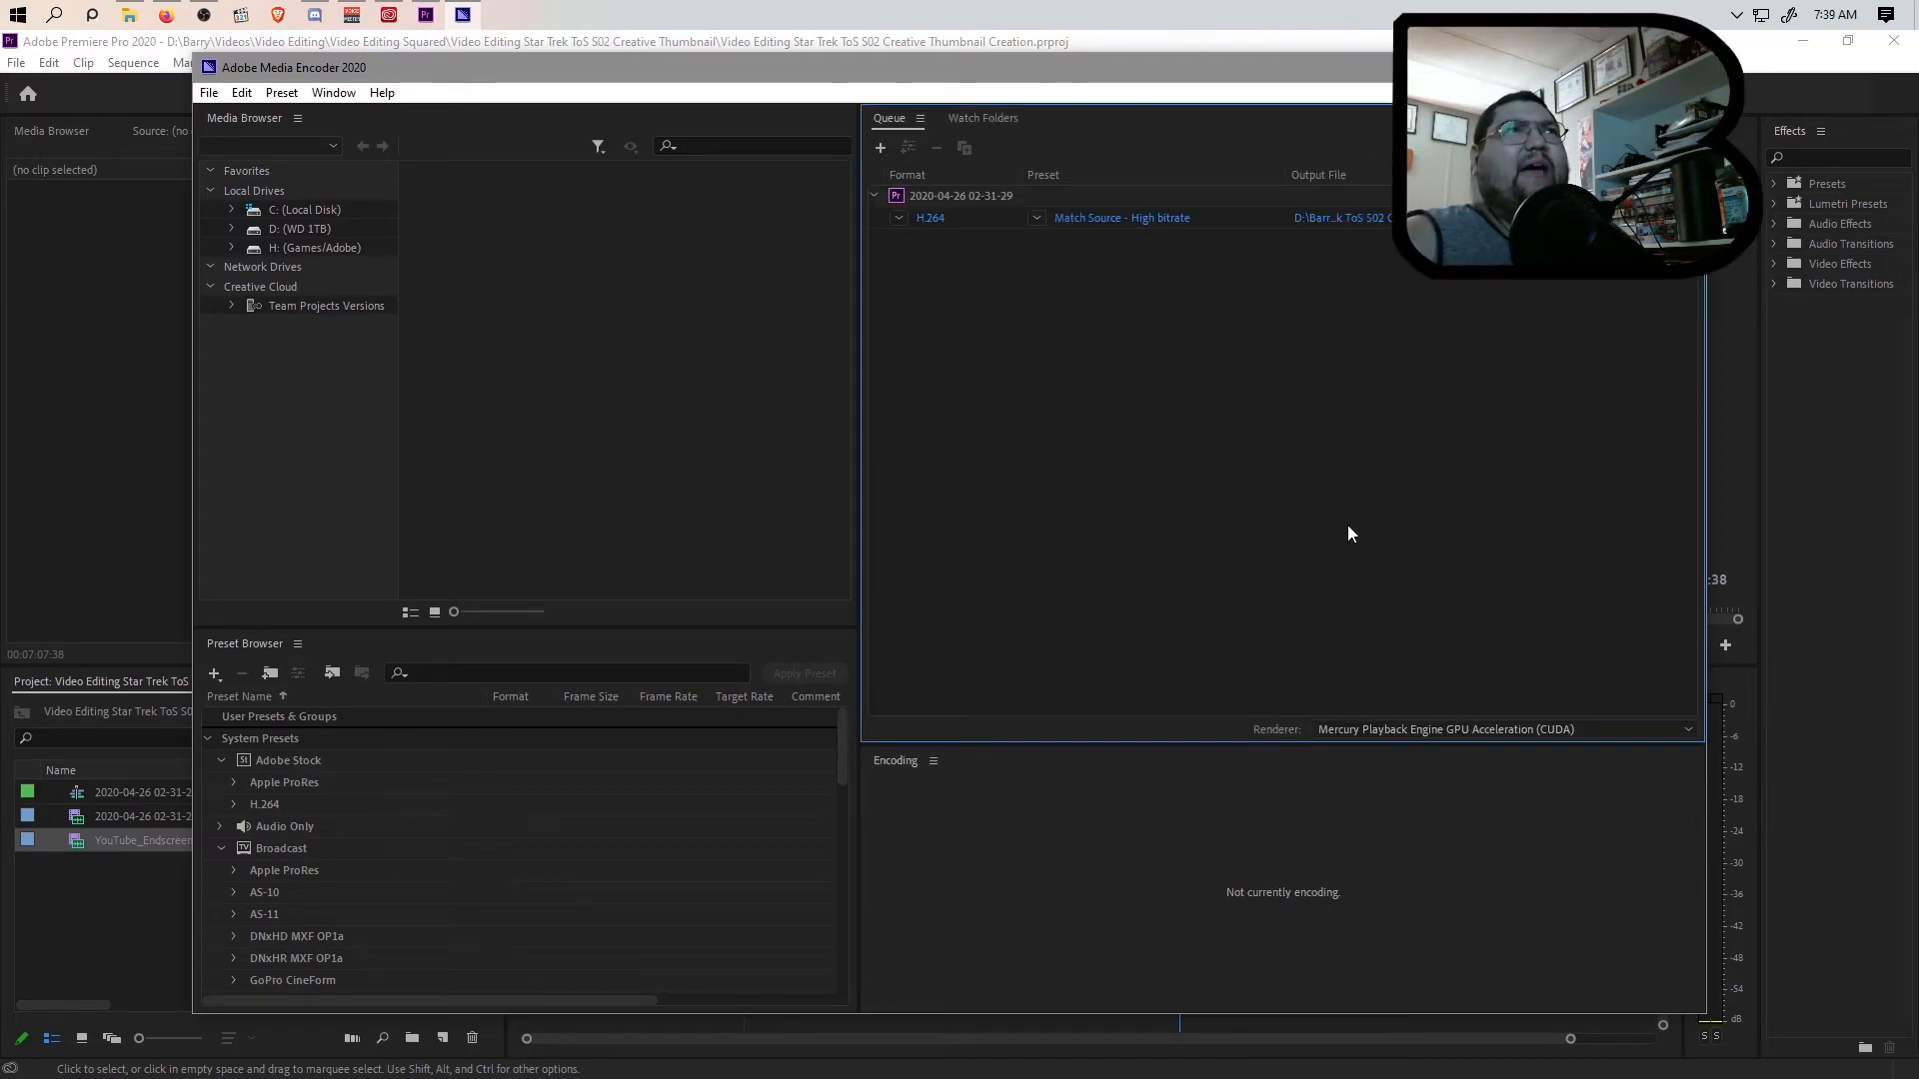
Step: Examine the format and preset options of the queued sequence in Media Encoder
left_click(1245, 224)
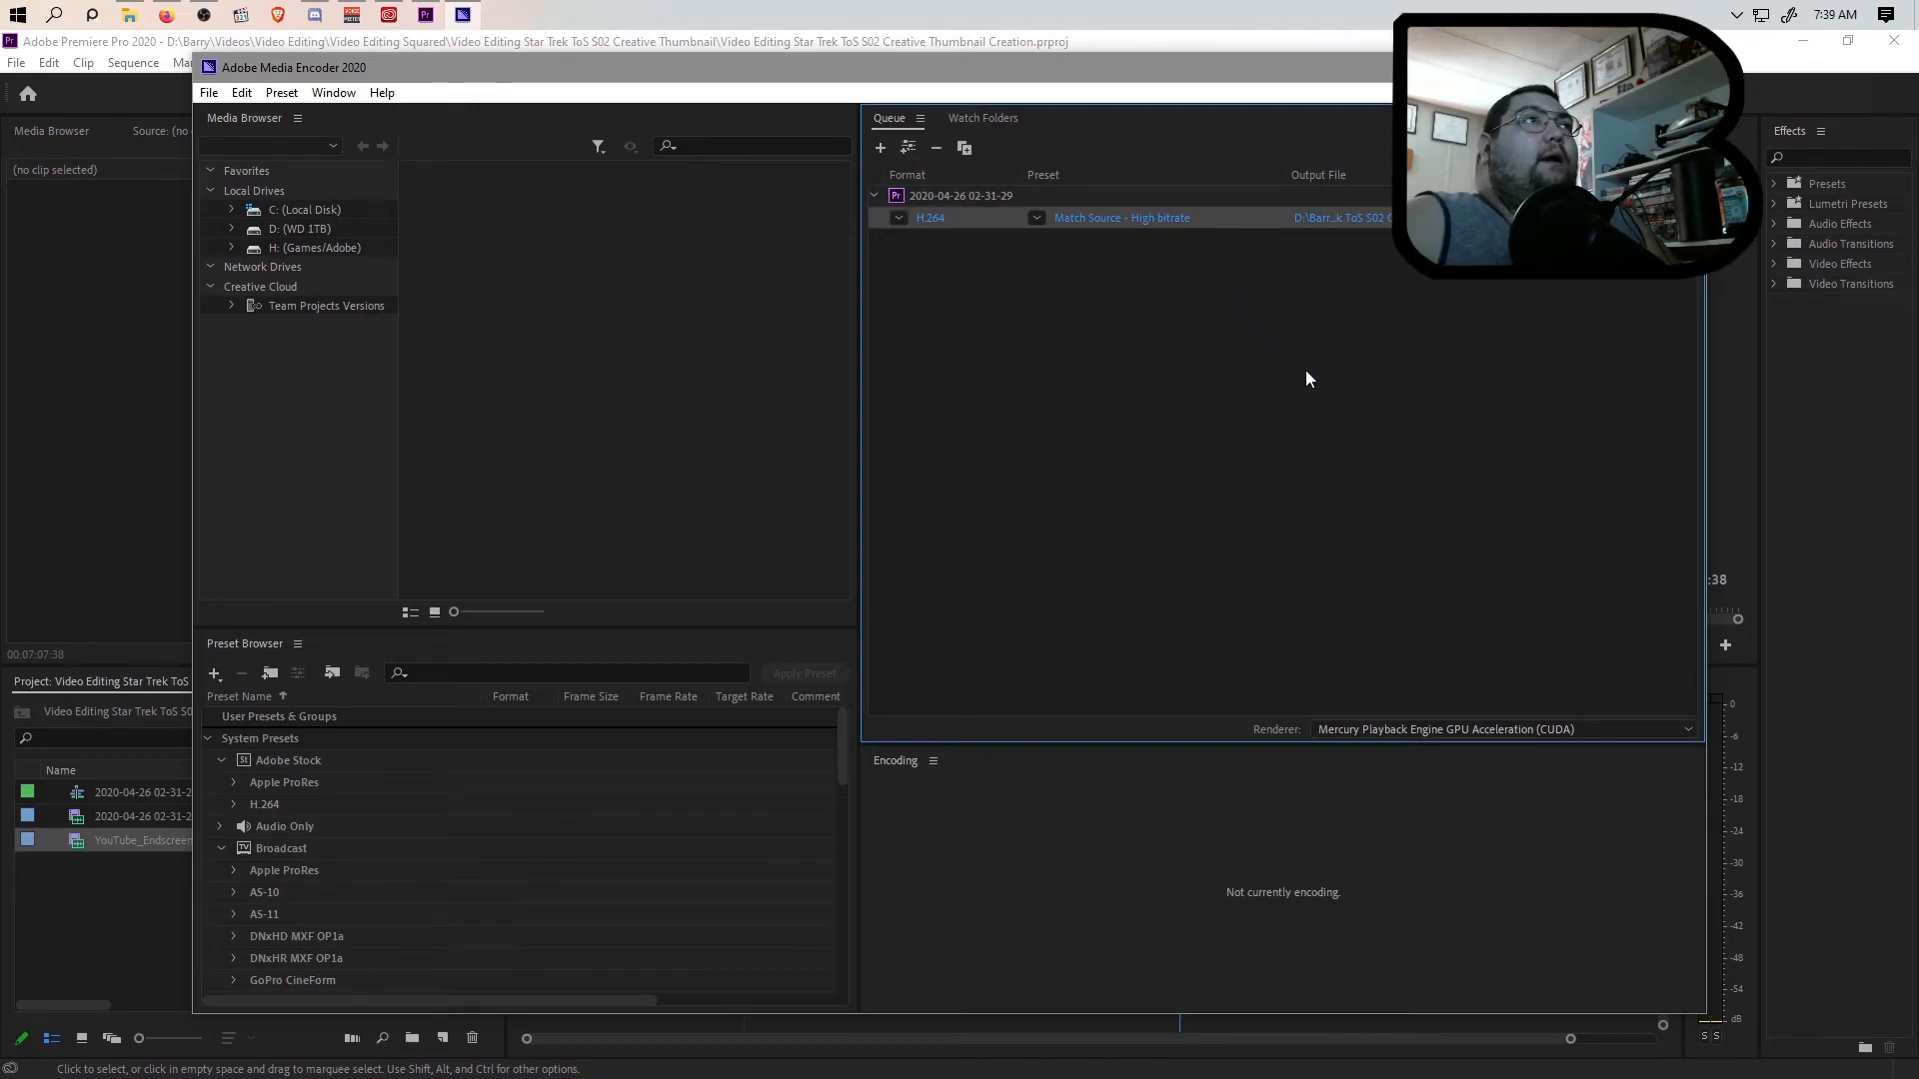
left_click(899, 218)
left_click(898, 218)
left_click(1036, 218)
left_click(1033, 218)
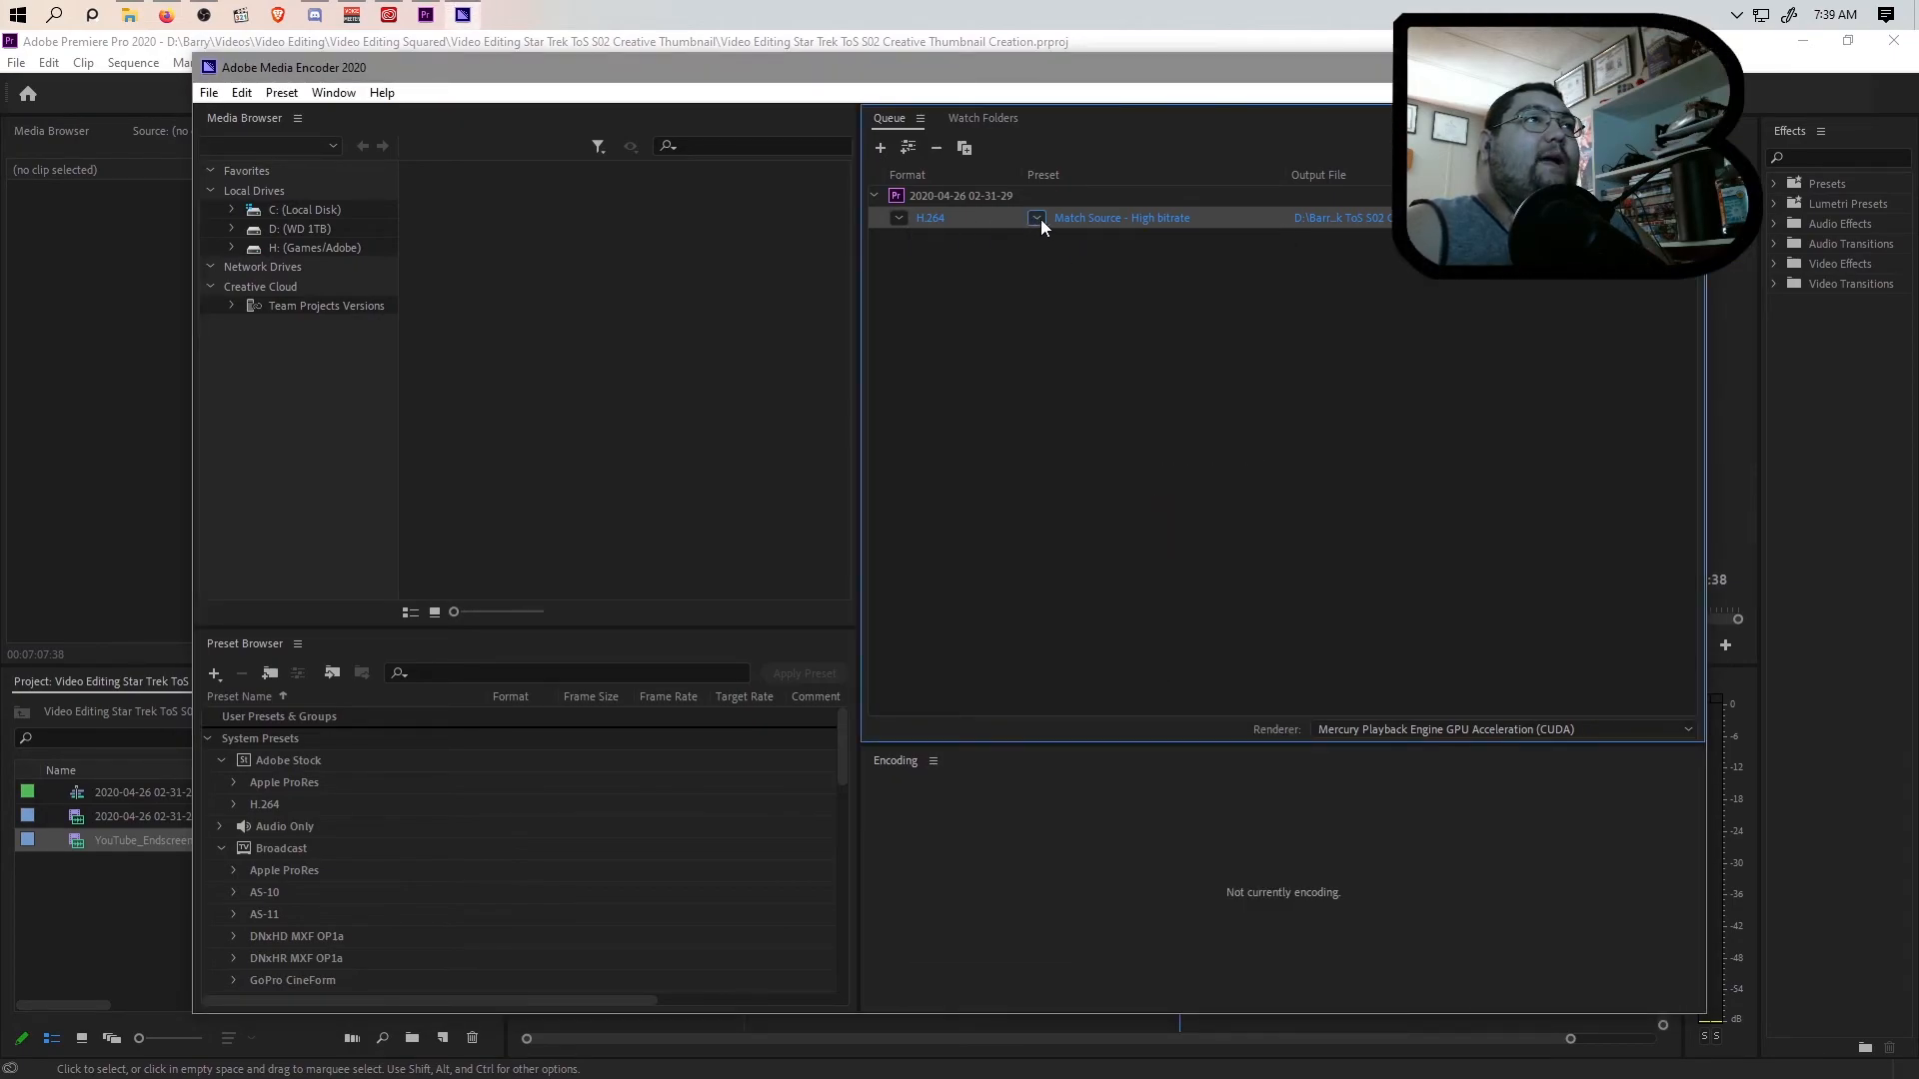
left_click(1042, 219)
left_click(1041, 201)
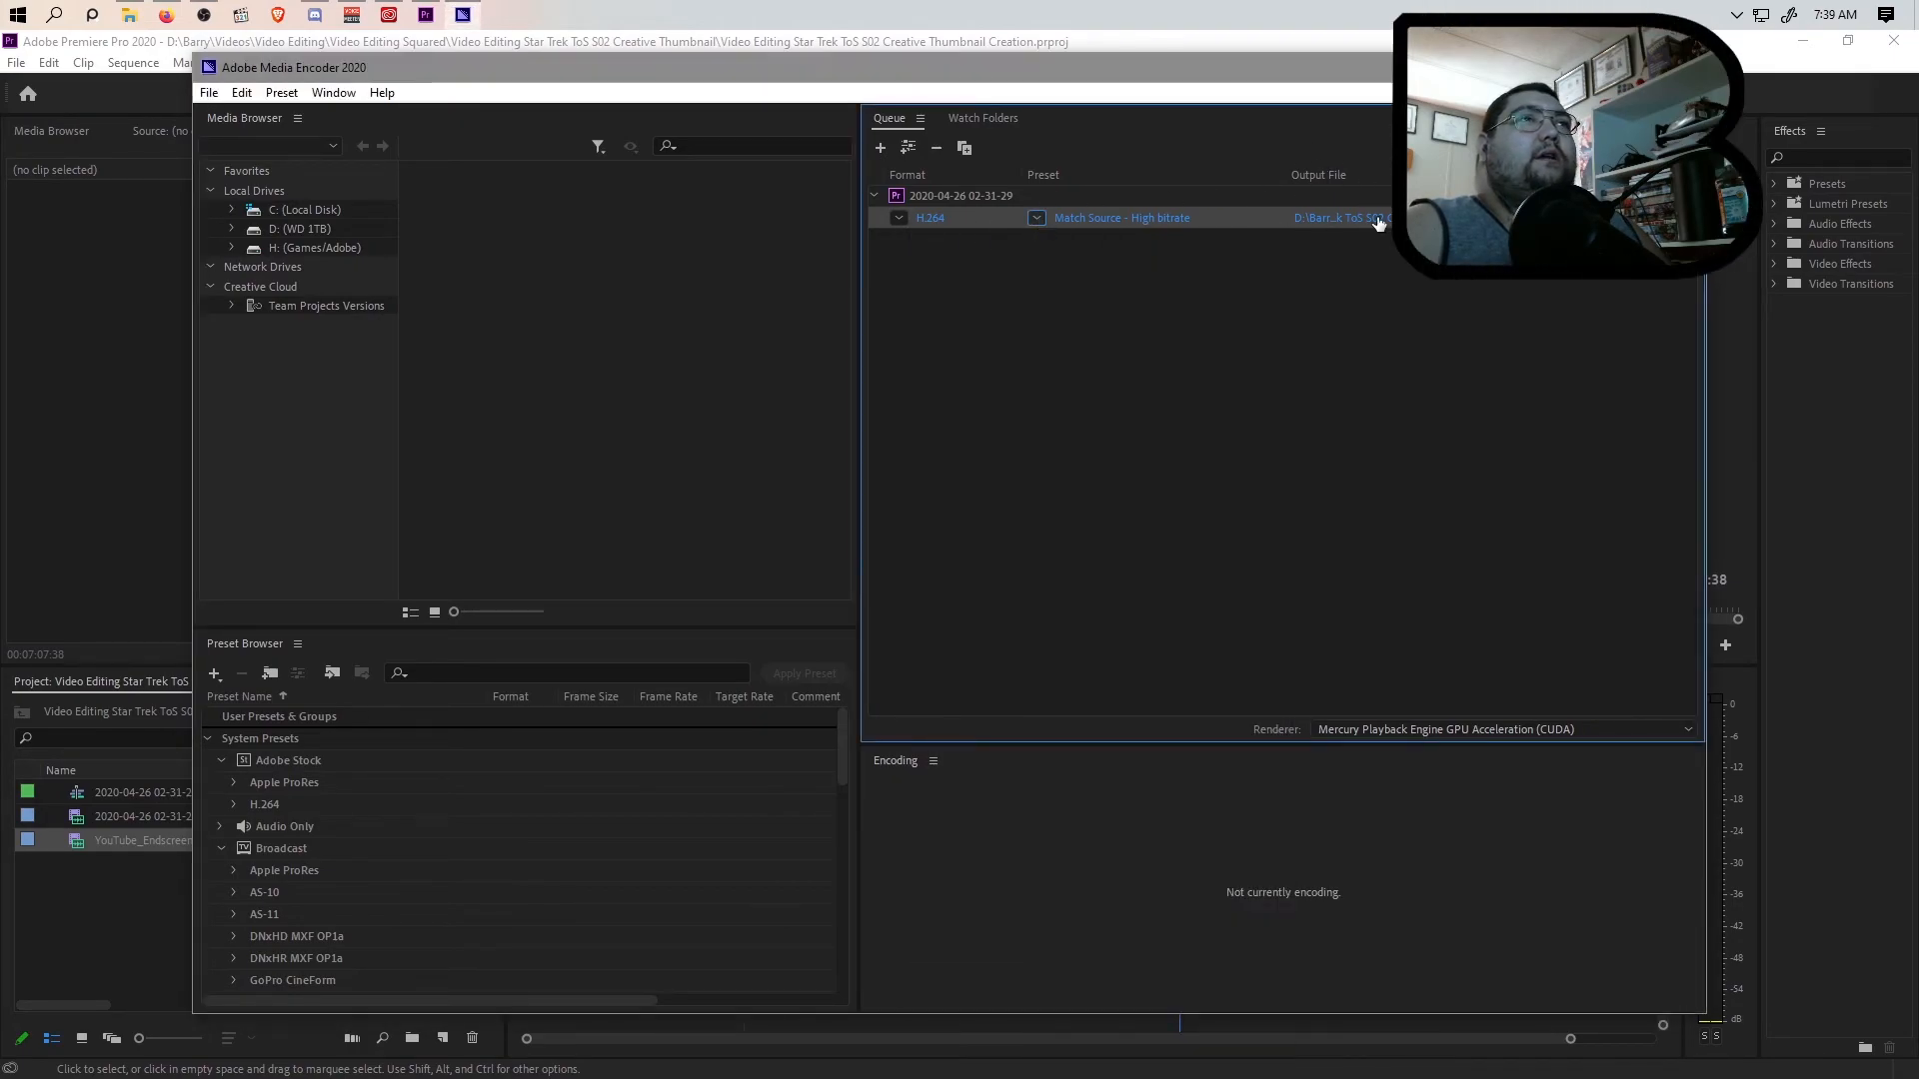